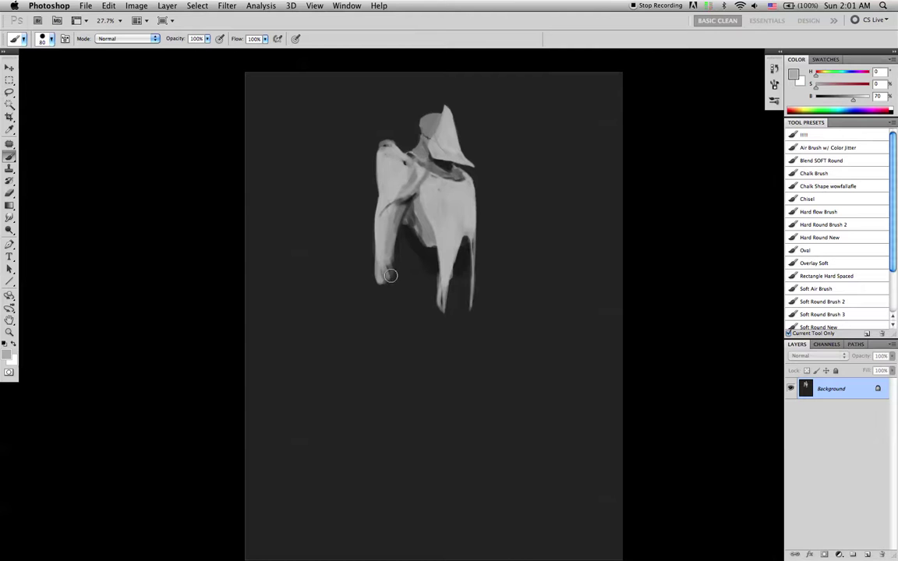
Step: Paint the figure's forearm in grey from the elbow down to the wrist, adding lighter tones sampled from the upper arm
{"action": "mouse_move", "coordinate": [398, 302]}
{"action": "left_mouse_down"}
{"action": "mouse_move", "coordinate": [409, 351]}
{"action": "mouse_move", "coordinate": [403, 310]}
{"action": "left_mouse_up"}
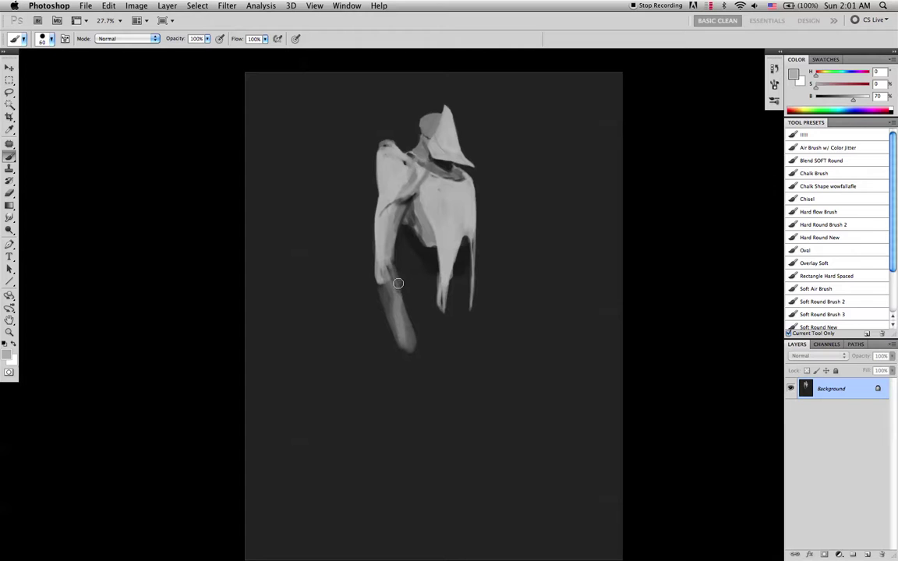
{"action": "left_click_drag", "start_coordinate": [395, 278], "coordinate": [417, 350]}
{"action": "left_click_drag", "start_coordinate": [384, 287], "coordinate": [411, 356]}
{"action": "mouse_move", "coordinate": [390, 305]}
{"action": "left_mouse_down"}
{"action": "mouse_move", "coordinate": [416, 358]}
{"action": "mouse_move", "coordinate": [390, 305]}
{"action": "mouse_move", "coordinate": [395, 286]}
{"action": "mouse_move", "coordinate": [384, 258]}
{"action": "mouse_move", "coordinate": [402, 314]}
{"action": "left_mouse_up"}
{"action": "left_click", "coordinate": [384, 252], "text": "alt"}
{"action": "key", "text": "]"}
{"action": "left_click_drag", "start_coordinate": [389, 267], "coordinate": [417, 348]}
Step: Paint a small grey abdomen patch between the two thin strands hanging below the chest plate
{"action": "key", "text": "d"}
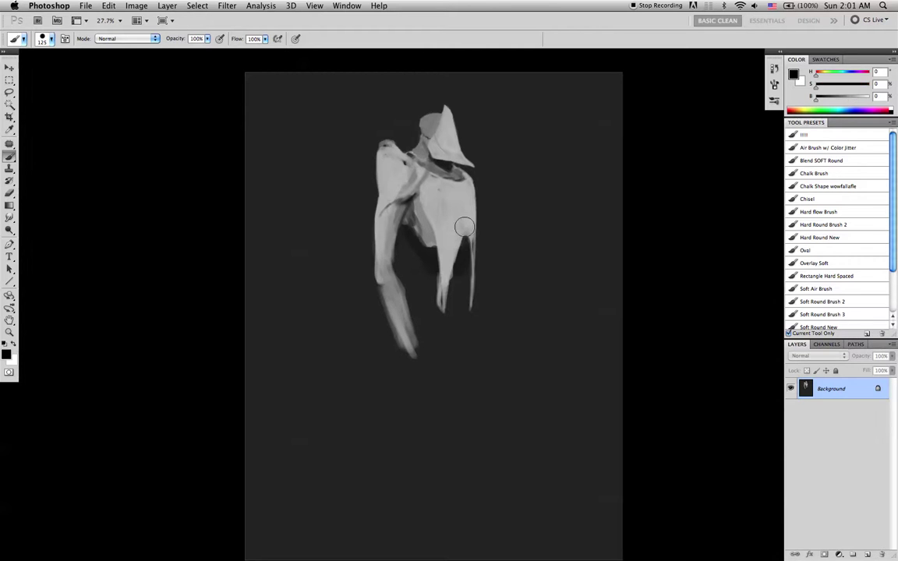
{"action": "key", "text": "bracketleft"}
{"action": "key", "text": "bracketleft"}
{"action": "key", "text": "bracketleft"}
{"action": "key", "text": "bracketleft"}
{"action": "left_click_drag", "start_coordinate": [453, 280], "coordinate": [468, 272]}
{"action": "left_click", "coordinate": [468, 263], "text": "alt"}
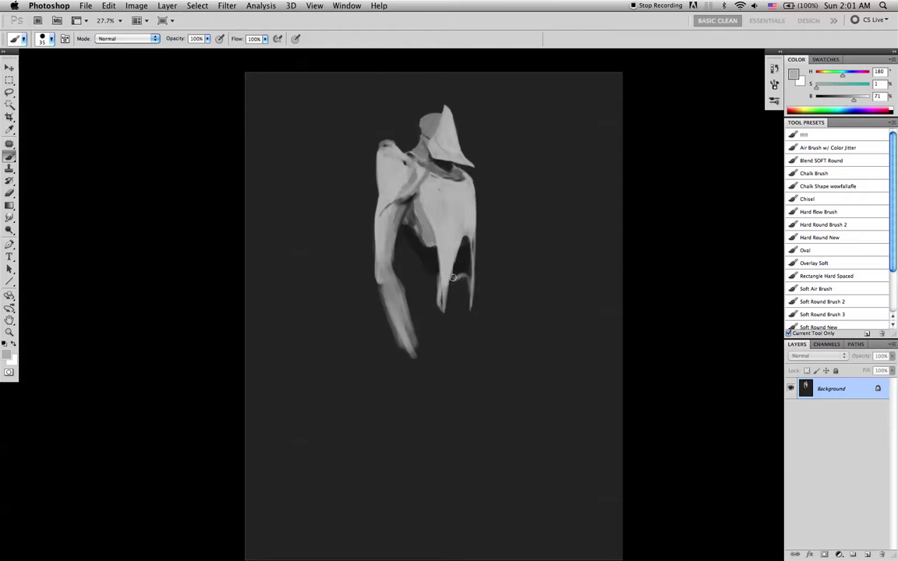
{"action": "left_click_drag", "start_coordinate": [465, 292], "coordinate": [452, 301]}
Step: Block in the waist beneath the ribs and the abdomen patch with the dark tone sampled below the ribs
{"action": "left_click", "coordinate": [426, 257], "text": "alt"}
{"action": "key", "text": "]"}
{"action": "key", "text": "]"}
{"action": "key", "text": "]"}
{"action": "left_click_drag", "start_coordinate": [429, 278], "coordinate": [420, 300]}
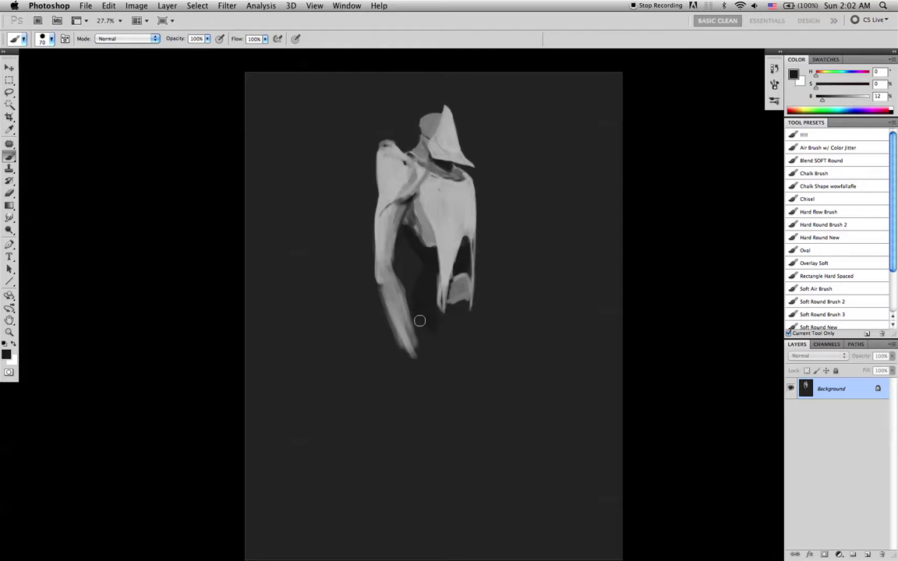
{"action": "mouse_move", "coordinate": [442, 313]}
{"action": "left_mouse_down"}
{"action": "mouse_move", "coordinate": [469, 311]}
{"action": "mouse_move", "coordinate": [455, 341]}
{"action": "mouse_move", "coordinate": [444, 335]}
{"action": "left_mouse_up"}
Step: Block in the dark hips and upper thigh with a larger brush, covering the tip of the forearm
{"action": "key", "text": "bracketright"}
{"action": "key", "text": "bracketright"}
{"action": "key", "text": "bracketright"}
{"action": "key", "text": "bracketright"}
{"action": "key", "text": "bracketright"}
{"action": "left_click_drag", "start_coordinate": [429, 341], "coordinate": [405, 381]}
{"action": "mouse_move", "coordinate": [412, 319]}
{"action": "left_mouse_down"}
{"action": "mouse_move", "coordinate": [401, 382]}
{"action": "mouse_move", "coordinate": [416, 401]}
{"action": "mouse_move", "coordinate": [437, 359]}
{"action": "mouse_move", "coordinate": [428, 398]}
{"action": "mouse_move", "coordinate": [404, 405]}
{"action": "mouse_move", "coordinate": [413, 335]}
{"action": "mouse_move", "coordinate": [416, 413]}
{"action": "left_mouse_up"}
{"action": "key", "text": "bracketleft"}
{"action": "key", "text": "bracketleft"}
{"action": "key", "text": "bracketleft"}
{"action": "key", "text": "bracketleft"}
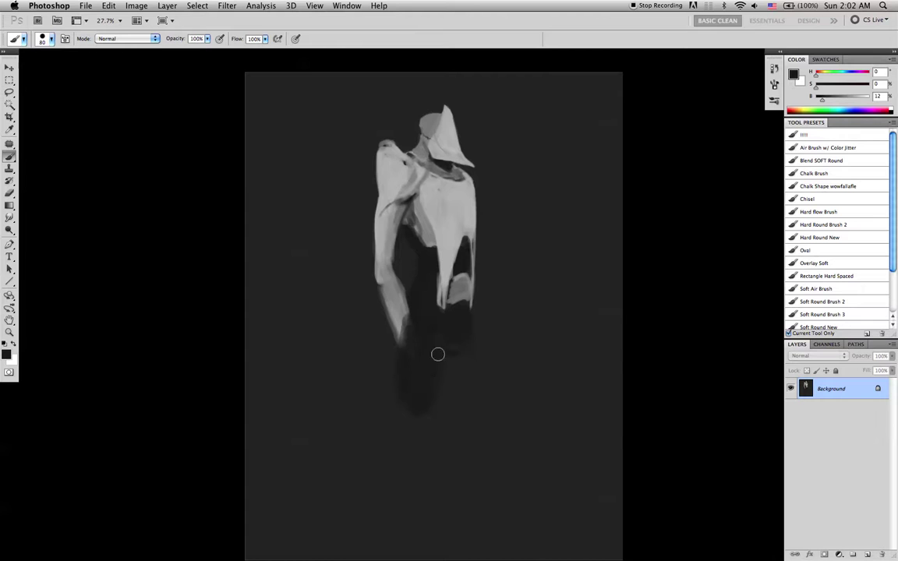
Step: Flip the canvas horizontally and paint the leg below the arm as a long dark shape down to the ankle
{"action": "key", "text": "super+shift+h"}
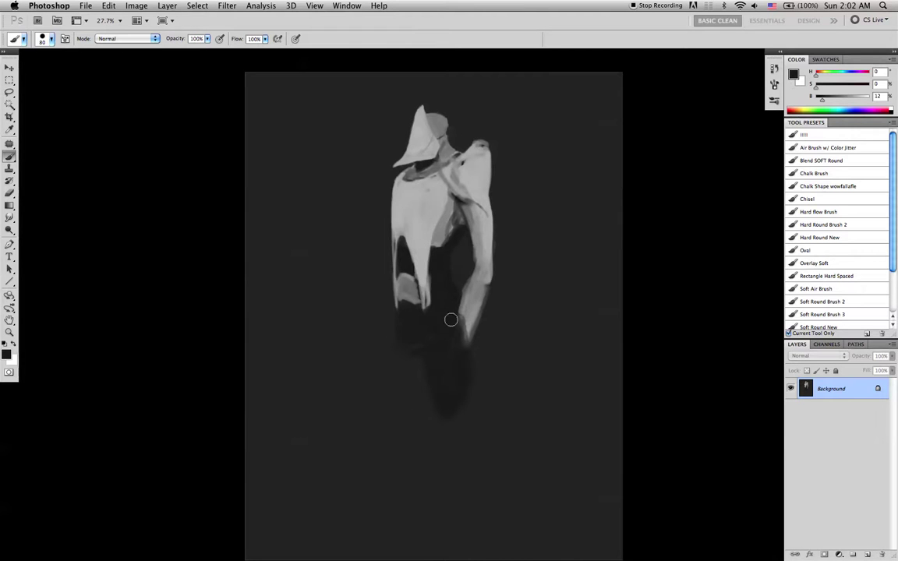
{"action": "left_click", "coordinate": [418, 386], "text": "alt"}
{"action": "left_click_drag", "start_coordinate": [431, 390], "coordinate": [456, 435]}
{"action": "left_click", "coordinate": [437, 369], "text": "alt"}
{"action": "mouse_move", "coordinate": [443, 377]}
{"action": "left_mouse_down"}
{"action": "mouse_move", "coordinate": [469, 422]}
{"action": "mouse_move", "coordinate": [465, 380]}
{"action": "mouse_move", "coordinate": [471, 426]}
{"action": "mouse_move", "coordinate": [450, 413]}
{"action": "mouse_move", "coordinate": [466, 392]}
{"action": "mouse_move", "coordinate": [466, 461]}
{"action": "mouse_move", "coordinate": [459, 425]}
{"action": "mouse_move", "coordinate": [457, 450]}
{"action": "mouse_move", "coordinate": [472, 416]}
{"action": "mouse_move", "coordinate": [480, 508]}
{"action": "left_mouse_up"}
{"action": "mouse_move", "coordinate": [467, 365]}
{"action": "left_mouse_down"}
{"action": "mouse_move", "coordinate": [484, 495]}
{"action": "mouse_move", "coordinate": [469, 446]}
{"action": "mouse_move", "coordinate": [464, 489]}
{"action": "left_mouse_up"}
{"action": "left_click_drag", "start_coordinate": [459, 449], "coordinate": [468, 519]}
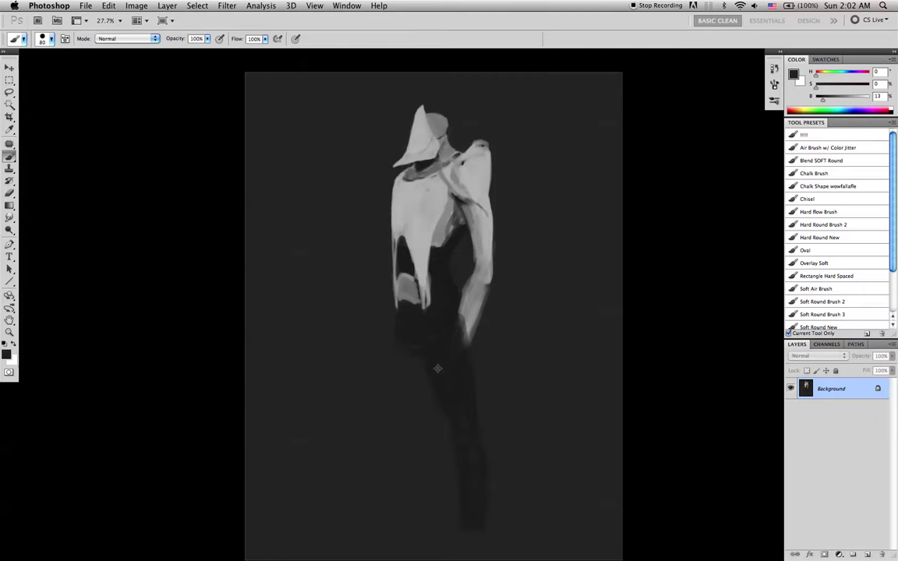
Step: Paint the second leg in the same dark tone from hip to ankle and flip the canvas back
{"action": "key", "text": "bracketright"}
{"action": "key", "text": "bracketright"}
{"action": "key", "text": "bracketright"}
{"action": "key", "text": "bracketright"}
{"action": "mouse_move", "coordinate": [401, 365]}
{"action": "left_mouse_down"}
{"action": "mouse_move", "coordinate": [396, 412]}
{"action": "mouse_move", "coordinate": [400, 339]}
{"action": "mouse_move", "coordinate": [395, 474]}
{"action": "left_mouse_up"}
{"action": "key", "text": "bracketleft"}
{"action": "key", "text": "bracketleft"}
{"action": "key", "text": "bracketleft"}
{"action": "key", "text": "bracketleft"}
{"action": "mouse_move", "coordinate": [431, 361]}
{"action": "left_mouse_down"}
{"action": "mouse_move", "coordinate": [410, 412]}
{"action": "mouse_move", "coordinate": [411, 377]}
{"action": "mouse_move", "coordinate": [401, 491]}
{"action": "left_mouse_up"}
{"action": "mouse_move", "coordinate": [401, 491]}
{"action": "left_mouse_down"}
{"action": "mouse_move", "coordinate": [417, 414]}
{"action": "mouse_move", "coordinate": [409, 451]}
{"action": "left_mouse_up"}
{"action": "key", "text": "super+alt+z"}
{"action": "mouse_move", "coordinate": [429, 376]}
{"action": "left_mouse_down"}
{"action": "mouse_move", "coordinate": [415, 409]}
{"action": "mouse_move", "coordinate": [407, 351]}
{"action": "left_mouse_up"}
{"action": "mouse_move", "coordinate": [420, 418]}
{"action": "left_mouse_down"}
{"action": "mouse_move", "coordinate": [404, 474]}
{"action": "mouse_move", "coordinate": [404, 528]}
{"action": "left_mouse_up"}
{"action": "key", "text": "super+shift+h"}
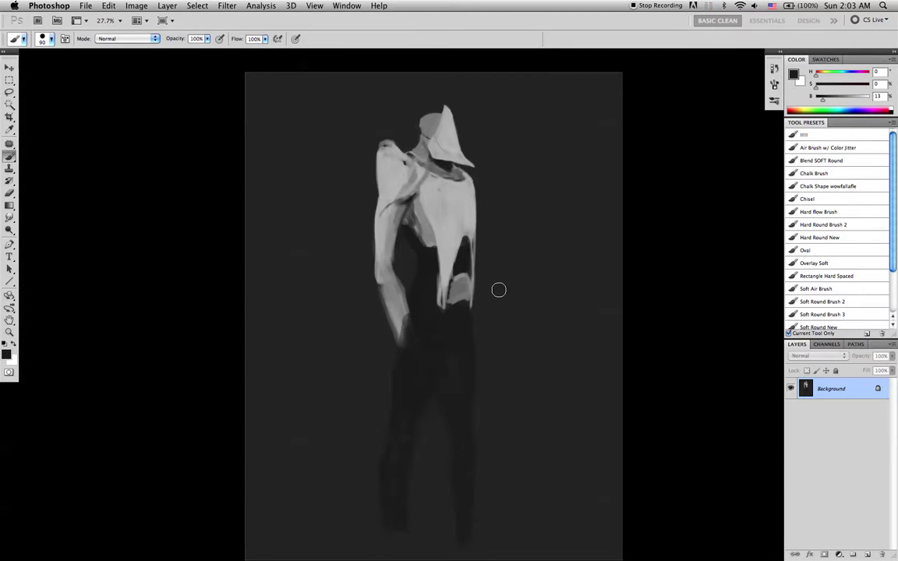
Step: Rework the second leg's thigh and lower leg in a mirrored view, adding dark feet, and flip the canvas back
{"action": "key", "text": "h"}
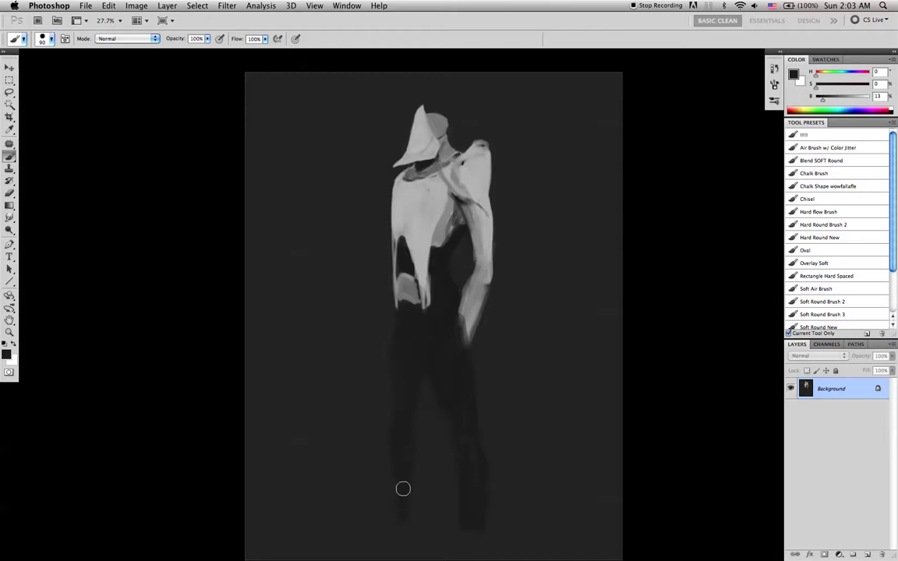
{"action": "key", "text": "super+z"}
{"action": "mouse_move", "coordinate": [412, 354]}
{"action": "left_mouse_down"}
{"action": "mouse_move", "coordinate": [411, 404]}
{"action": "mouse_move", "coordinate": [418, 347]}
{"action": "mouse_move", "coordinate": [414, 414]}
{"action": "left_mouse_up"}
{"action": "mouse_move", "coordinate": [426, 462]}
{"action": "left_mouse_down"}
{"action": "mouse_move", "coordinate": [423, 485]}
{"action": "mouse_move", "coordinate": [417, 434]}
{"action": "mouse_move", "coordinate": [412, 505]}
{"action": "left_mouse_up"}
{"action": "key", "text": "super+shift+h"}
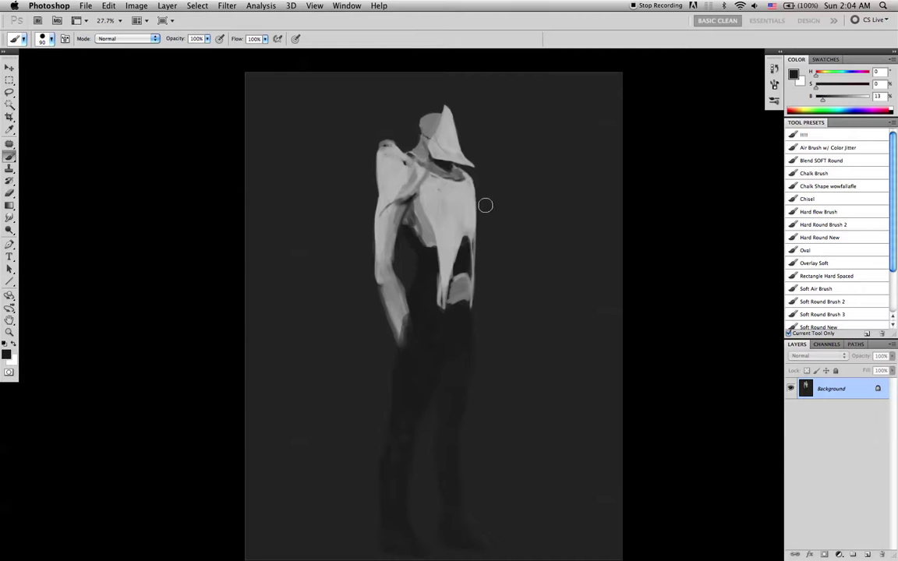
Step: Paint thin dark gaps between the ribs beside the chest plate and refine them with sampled grey
{"action": "left_click", "coordinate": [468, 224], "text": "alt"}
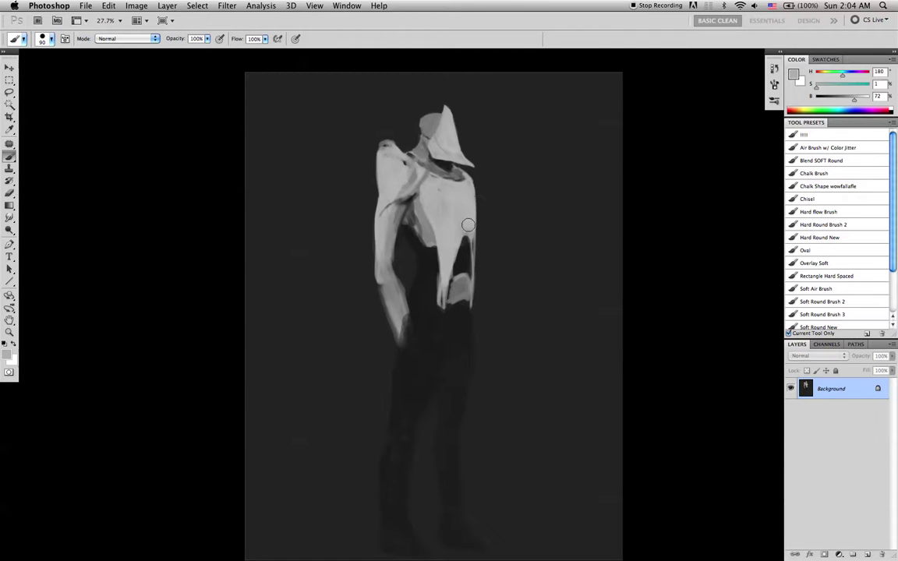
{"action": "left_click", "coordinate": [463, 277], "text": "alt"}
{"action": "key", "text": "d"}
{"action": "left_click", "coordinate": [430, 167], "text": "alt"}
{"action": "left_click", "coordinate": [416, 235], "text": "alt"}
{"action": "key", "text": "["}
{"action": "key", "text": "["}
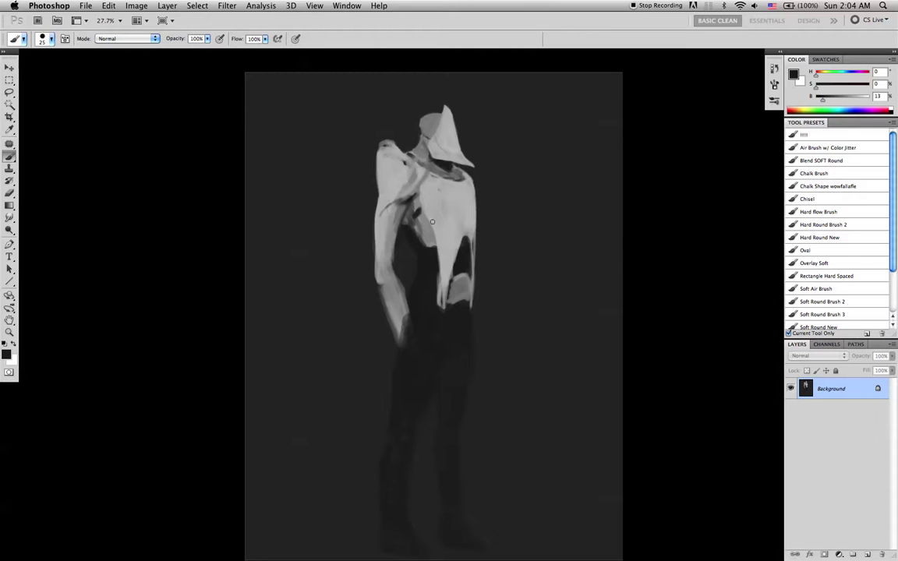
{"action": "key", "text": "bracketright"}
{"action": "mouse_move", "coordinate": [427, 229]}
{"action": "left_mouse_down"}
{"action": "mouse_move", "coordinate": [423, 243]}
{"action": "mouse_move", "coordinate": [421, 231]}
{"action": "left_mouse_up"}
{"action": "left_click", "coordinate": [422, 233], "text": "alt"}
{"action": "key", "text": "bracketleft"}
{"action": "key", "text": "bracketleft"}
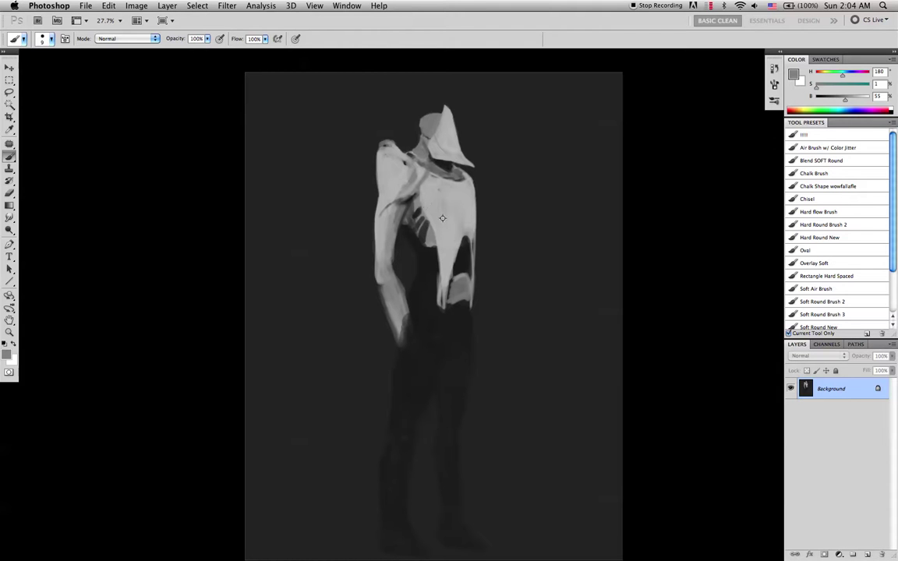
Step: Repaint the collar area at the top of the chest plate with the chest's light grey
{"action": "left_click", "coordinate": [468, 250], "text": "alt"}
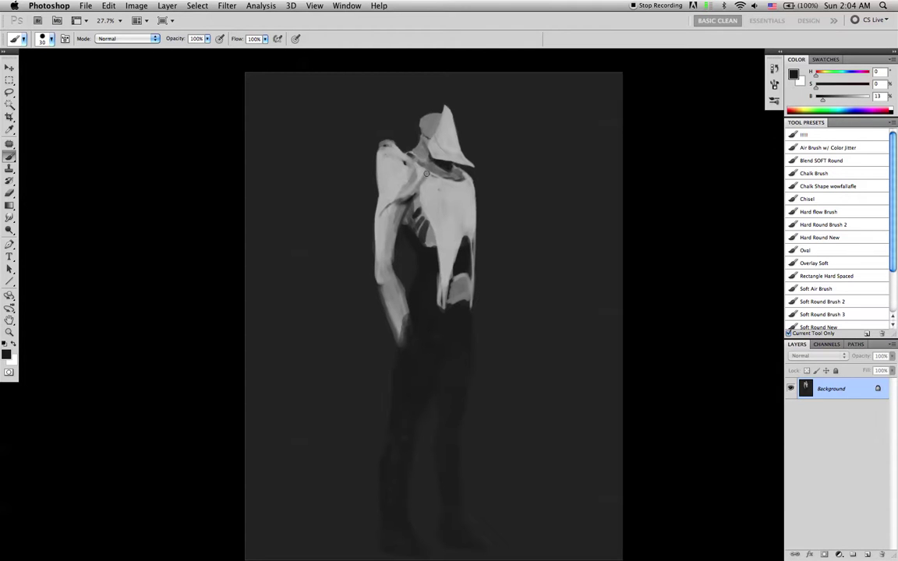
{"action": "key", "text": "x"}
{"action": "key", "text": "]"}
{"action": "key", "text": "]"}
{"action": "key", "text": "]"}
{"action": "left_click", "coordinate": [460, 182], "text": "alt"}
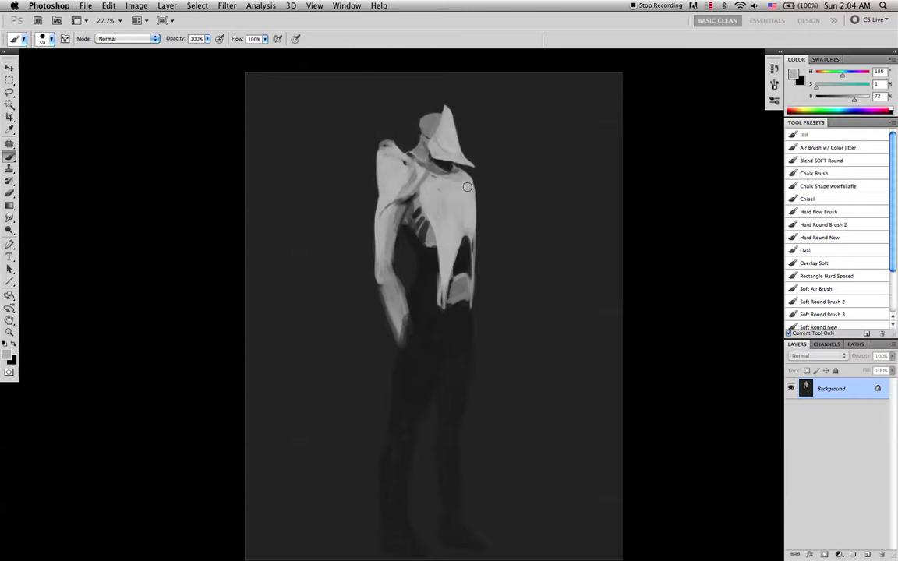
Step: Paint a bright highlight on the upper chest plate near the shoulder edge
{"action": "left_click", "coordinate": [455, 136], "text": "alt"}
{"action": "key", "text": "d"}
{"action": "key", "text": "x"}
{"action": "left_click", "coordinate": [465, 186], "text": "alt"}
{"action": "left_click_drag", "start_coordinate": [465, 186], "coordinate": [451, 185]}
{"action": "mouse_move", "coordinate": [463, 186]}
{"action": "left_mouse_down"}
{"action": "mouse_move", "coordinate": [473, 202]}
{"action": "mouse_move", "coordinate": [469, 181]}
{"action": "left_mouse_up"}
{"action": "left_click", "coordinate": [469, 213], "text": "alt"}
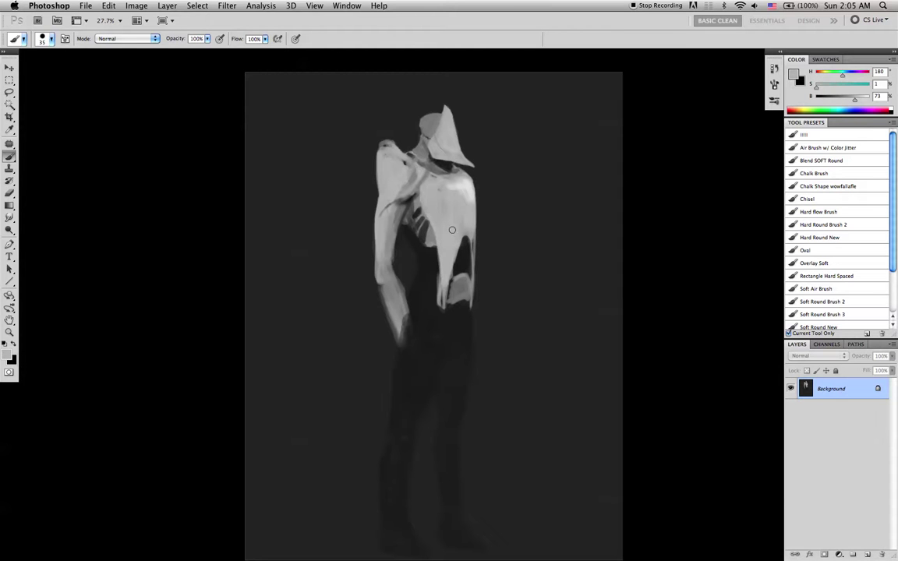
Step: Paint a diagonal mid-grey shadow line along the lower chest plate and soften it with the Smudge tool
{"action": "left_click", "coordinate": [430, 178], "text": "alt"}
{"action": "key", "text": "bracketleft"}
{"action": "key", "text": "bracketleft"}
{"action": "left_click_drag", "start_coordinate": [429, 224], "coordinate": [455, 241]}
{"action": "key", "text": "super+z"}
{"action": "left_click_drag", "start_coordinate": [390, 198], "coordinate": [407, 217]}
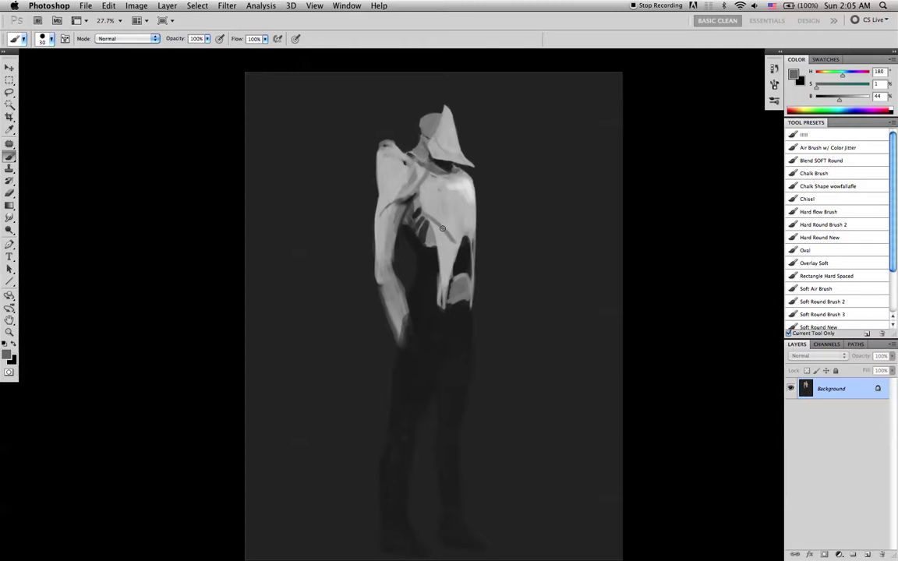
{"action": "key", "text": "r"}
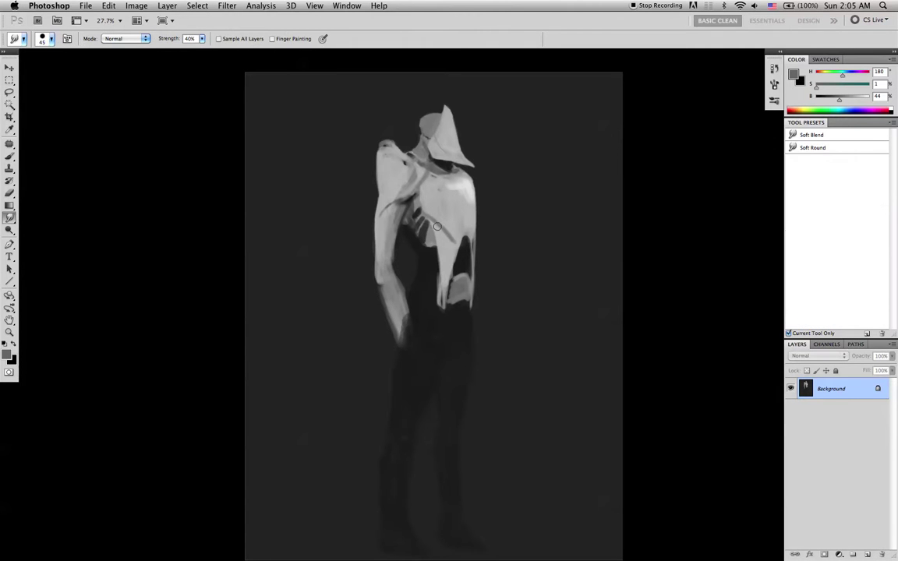
Step: Paint the sampled dark tone over the abdomen patch and the strands beneath the chest plate
{"action": "key", "text": "b"}
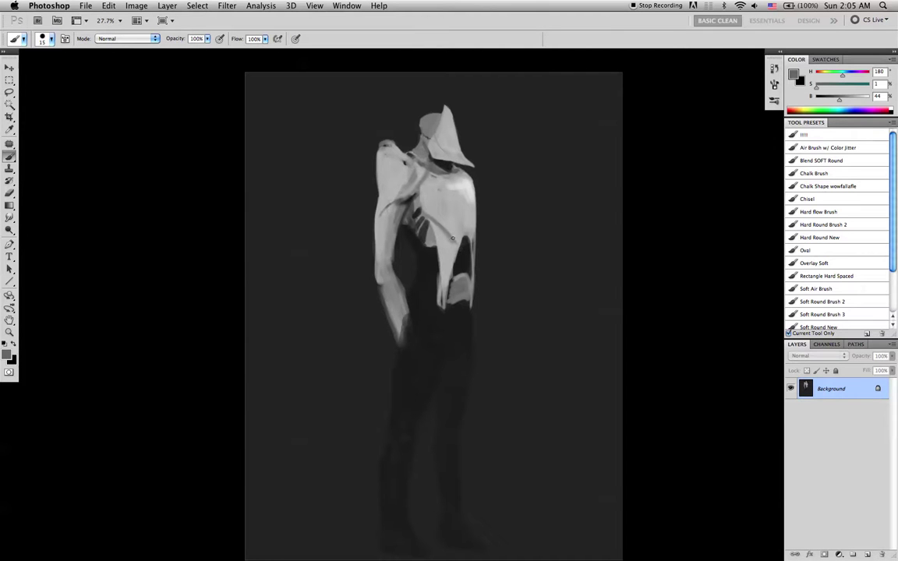
{"action": "left_click", "coordinate": [461, 248], "text": "alt"}
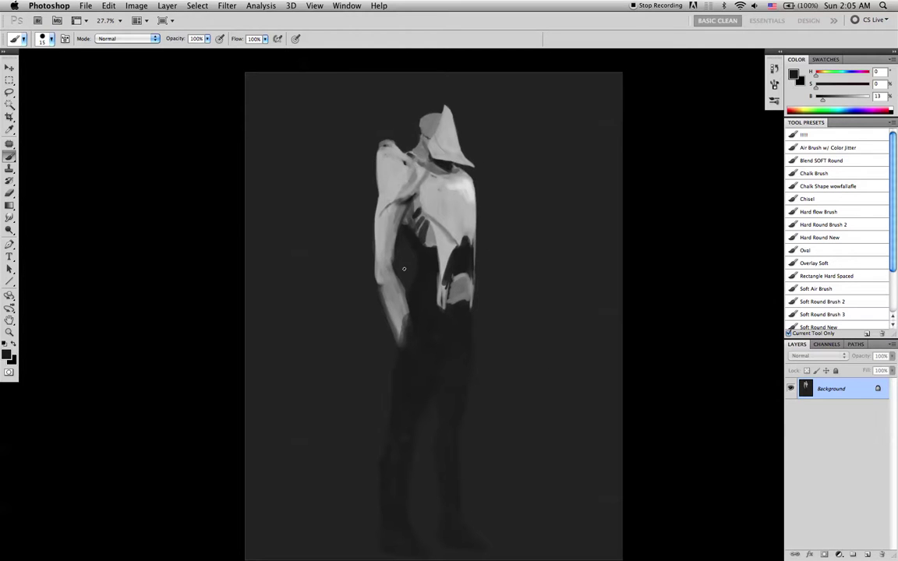
{"action": "key", "text": "]"}
{"action": "key", "text": "]"}
{"action": "key", "text": "]"}
{"action": "key", "text": "]"}
{"action": "key", "text": "]"}
{"action": "mouse_move", "coordinate": [461, 269]}
{"action": "left_mouse_down"}
{"action": "mouse_move", "coordinate": [450, 306]}
{"action": "mouse_move", "coordinate": [467, 266]}
{"action": "mouse_move", "coordinate": [464, 299]}
{"action": "left_mouse_up"}
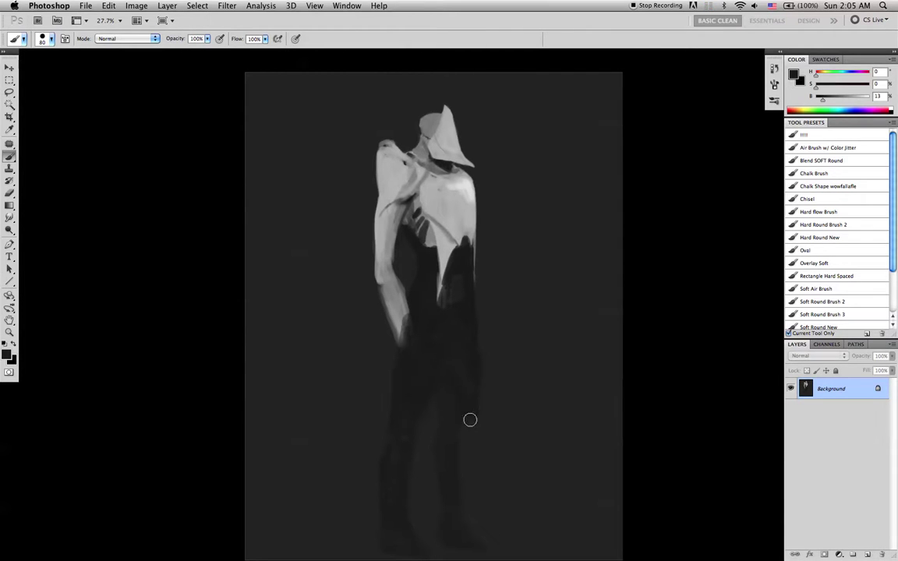
Step: Reshape the leg under the chest plate into a wider stance with a foot, covering its old inner outline with background grey
{"action": "mouse_move", "coordinate": [483, 415]}
{"action": "left_mouse_down"}
{"action": "mouse_move", "coordinate": [467, 422]}
{"action": "mouse_move", "coordinate": [468, 451]}
{"action": "left_mouse_up"}
{"action": "mouse_move", "coordinate": [473, 419]}
{"action": "left_mouse_down"}
{"action": "mouse_move", "coordinate": [462, 408]}
{"action": "mouse_move", "coordinate": [487, 467]}
{"action": "left_mouse_up"}
{"action": "mouse_move", "coordinate": [475, 477]}
{"action": "left_mouse_down"}
{"action": "mouse_move", "coordinate": [489, 520]}
{"action": "mouse_move", "coordinate": [489, 492]}
{"action": "mouse_move", "coordinate": [508, 538]}
{"action": "left_mouse_up"}
{"action": "left_click", "coordinate": [466, 478], "text": "alt"}
{"action": "mouse_move", "coordinate": [441, 414]}
{"action": "left_mouse_down"}
{"action": "mouse_move", "coordinate": [434, 489]}
{"action": "mouse_move", "coordinate": [440, 431]}
{"action": "mouse_move", "coordinate": [445, 519]}
{"action": "left_mouse_up"}
{"action": "left_click", "coordinate": [472, 354], "text": "alt"}
{"action": "left_click", "coordinate": [498, 442], "text": "alt"}
{"action": "left_click_drag", "start_coordinate": [493, 434], "coordinate": [499, 512]}
{"action": "key", "text": "bracketright"}
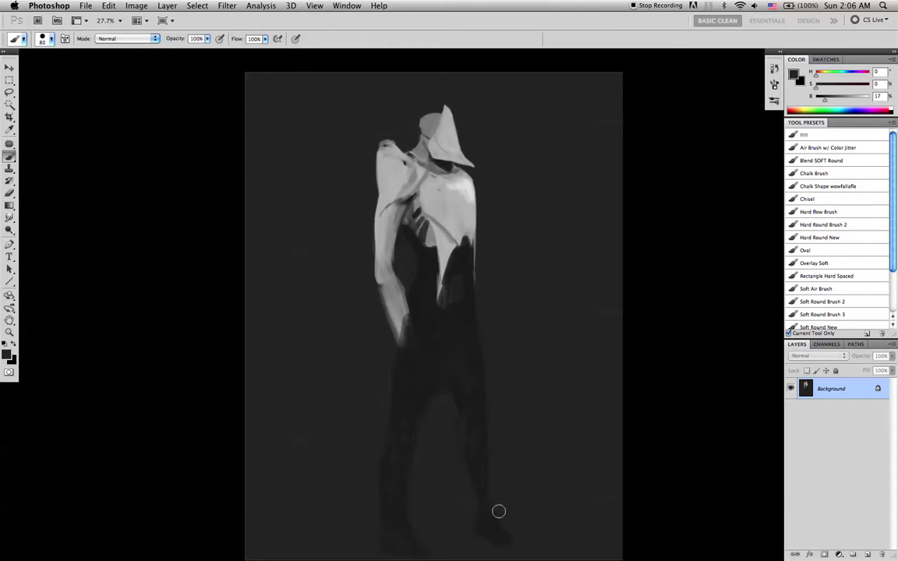
{"action": "left_click", "coordinate": [479, 455], "text": "alt"}
{"action": "key", "text": "bracketleft"}
{"action": "key", "text": "bracketleft"}
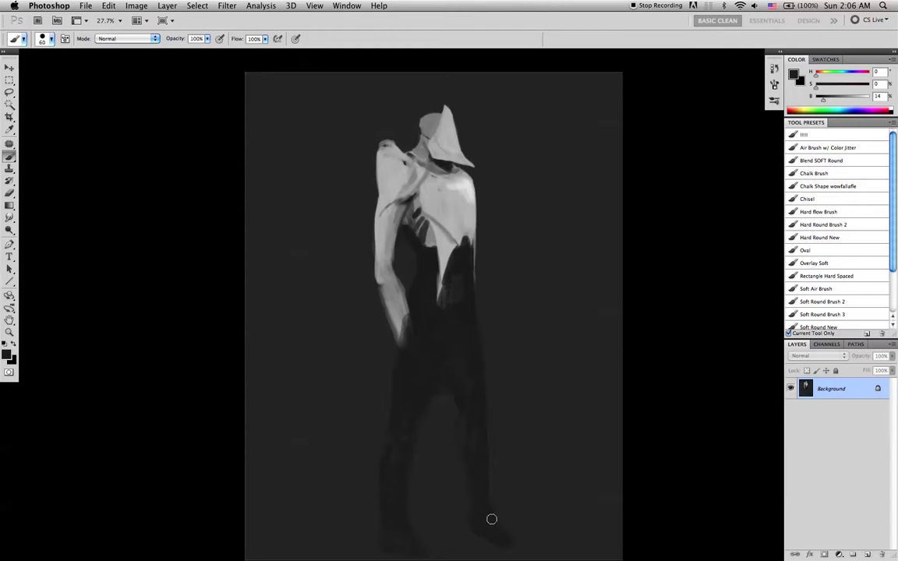
Step: Clean up the foot and ankle of the outstretched leg in a mirrored view and flip the canvas back
{"action": "key", "text": "super+shift+h"}
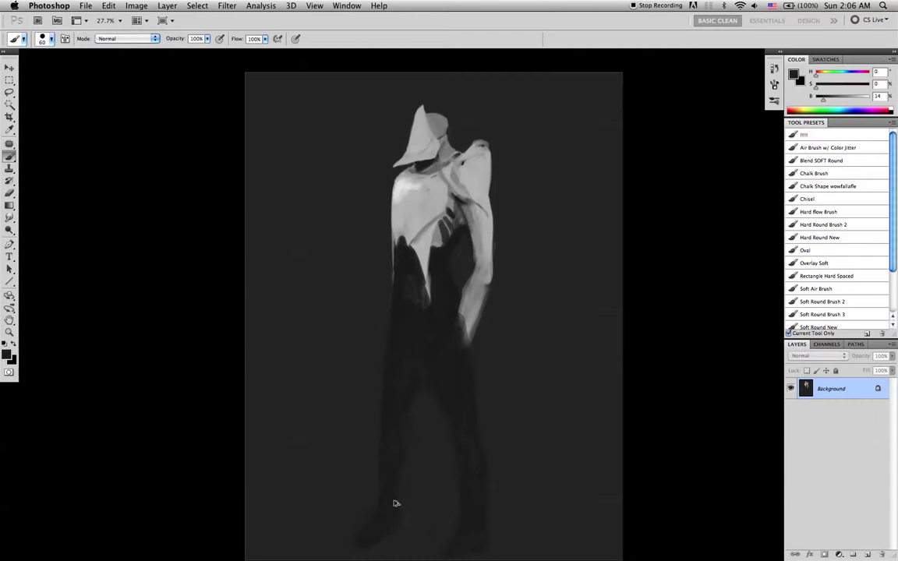
{"action": "left_click", "coordinate": [361, 516], "text": "alt"}
{"action": "mouse_move", "coordinate": [364, 513]}
{"action": "left_mouse_down"}
{"action": "mouse_move", "coordinate": [351, 544]}
{"action": "mouse_move", "coordinate": [368, 550]}
{"action": "mouse_move", "coordinate": [409, 522]}
{"action": "left_mouse_up"}
{"action": "left_click", "coordinate": [397, 432], "text": "alt"}
{"action": "key", "text": "super+shift+h"}
Step: Extend and blend the highlight on the upper chest plate using sampled light greys
{"action": "left_click", "coordinate": [468, 207], "text": "alt"}
{"action": "scroll", "coordinate": [495, 205], "scroll_direction": "down", "scroll_amount": 3}
{"action": "left_click_drag", "start_coordinate": [495, 204], "coordinate": [494, 217]}
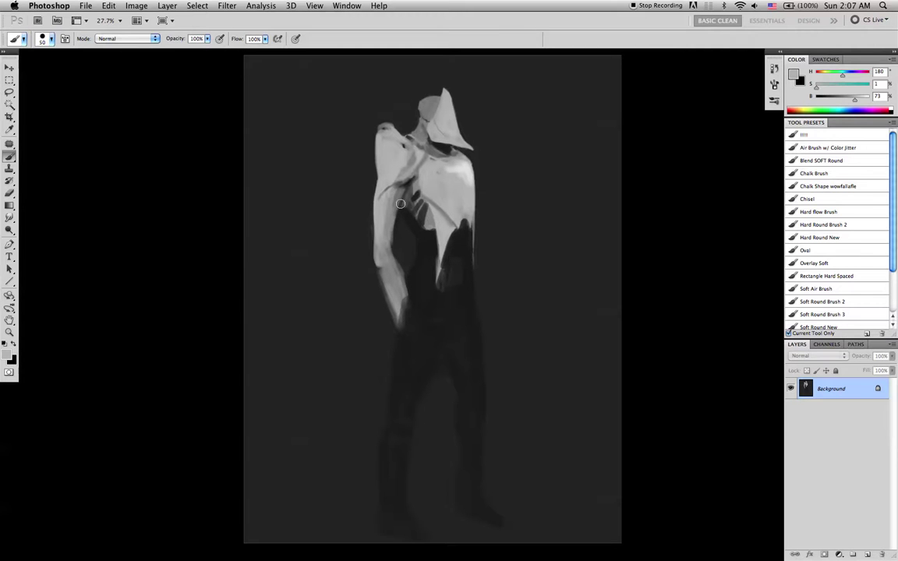
{"action": "left_click", "coordinate": [455, 166], "text": "alt"}
{"action": "left_click", "coordinate": [465, 167], "text": "alt"}
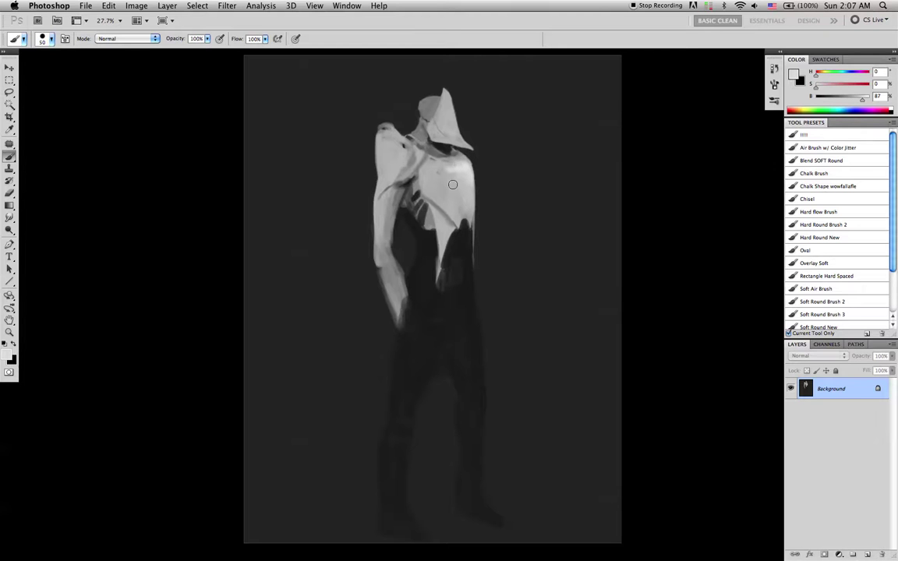
{"action": "key", "text": "bracketleft"}
Step: Brighten the pointed face mask with light grey, blend it with the Smudge tool, and flip the canvas horizontally
{"action": "left_click", "coordinate": [468, 148], "text": "alt"}
{"action": "left_click", "coordinate": [447, 114], "text": "alt"}
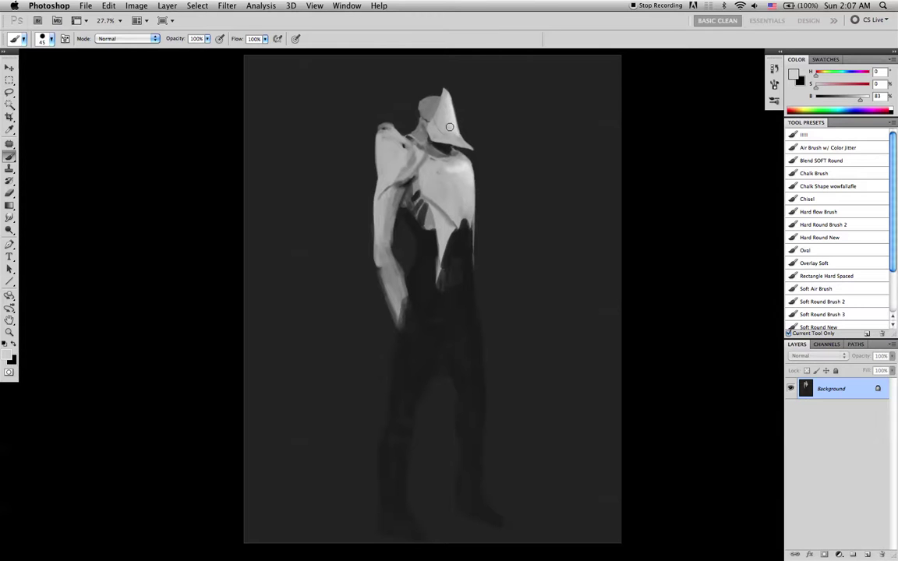
{"action": "key", "text": "r"}
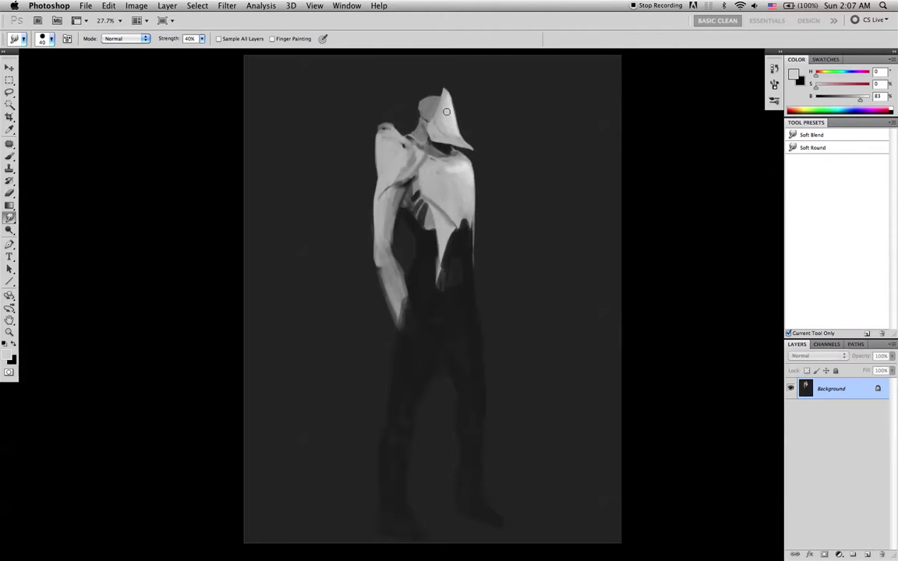
{"action": "left_click_drag", "start_coordinate": [445, 101], "coordinate": [437, 111]}
{"action": "key", "text": "super+shift+h"}
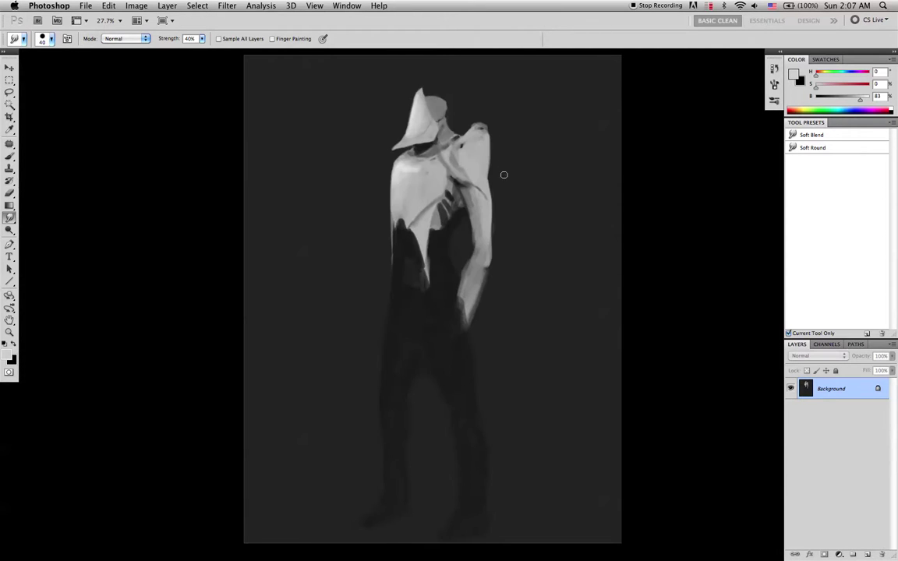
Step: Try painting dark strokes over the back of the head and undo them
{"action": "key", "text": "x"}
{"action": "key", "text": "b"}
{"action": "key", "text": "bracketleft"}
{"action": "key", "text": "bracketleft"}
{"action": "key", "text": "bracketleft"}
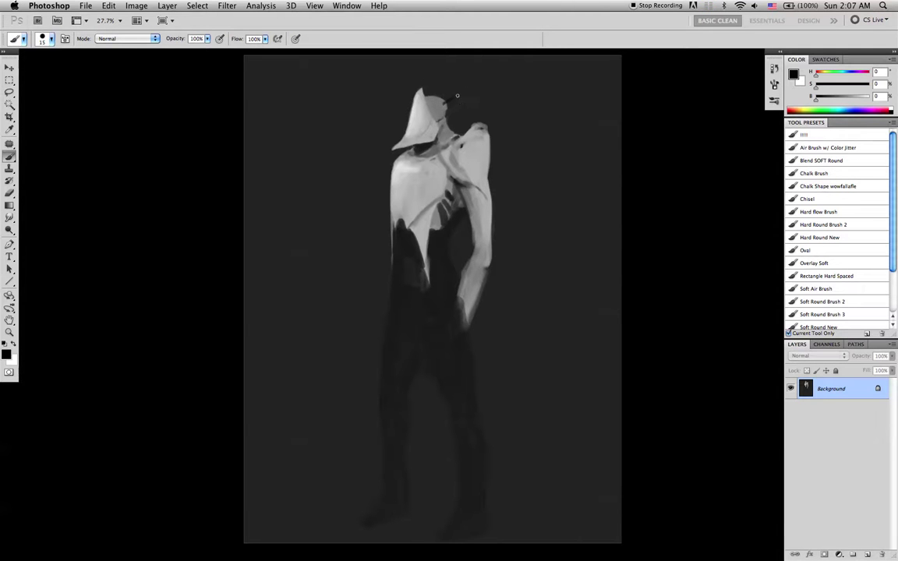
{"action": "left_click", "coordinate": [448, 104], "text": "alt"}
{"action": "key", "text": "d"}
{"action": "left_click", "coordinate": [360, 218], "text": "alt"}
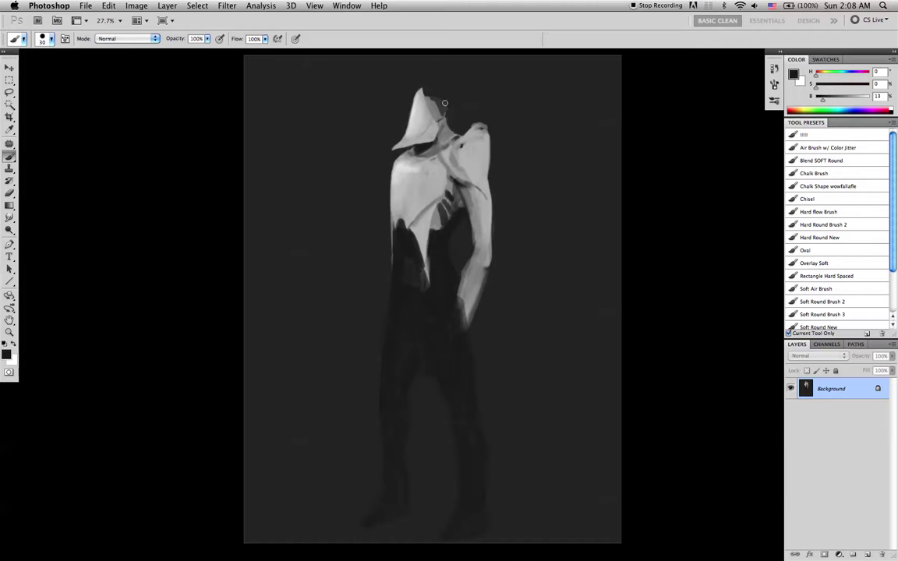
{"action": "key", "text": "bracketleft"}
{"action": "key", "text": "bracketleft"}
{"action": "key", "text": "super+z"}
Step: Stamp all visible artwork onto a new layer and paint black hair over the back of the head
{"action": "key", "text": "super+alt+shift+n"}
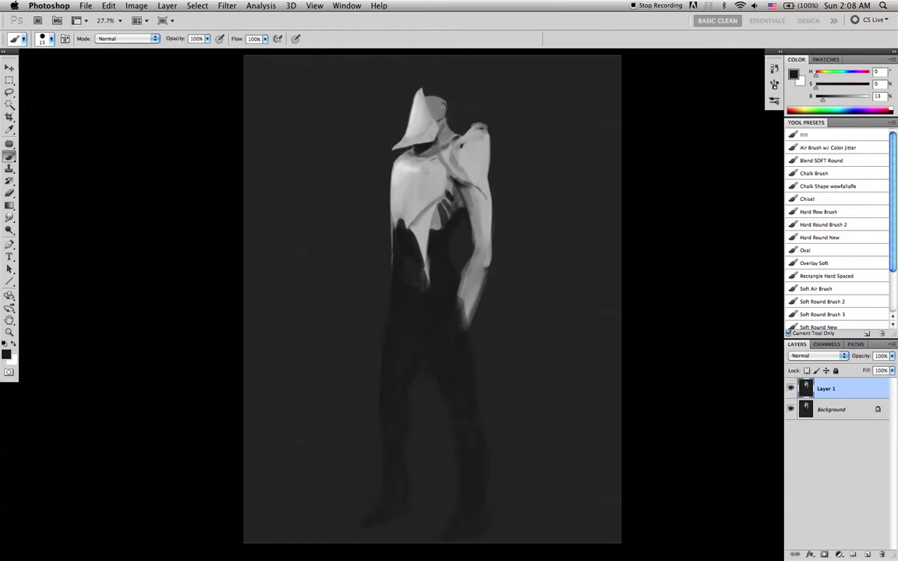
{"action": "key", "text": "super+alt+shift+e"}
{"action": "key", "text": "bracketleft"}
{"action": "key", "text": "bracketleft"}
{"action": "key", "text": "d"}
{"action": "key", "text": "bracketright"}
{"action": "key", "text": "bracketright"}
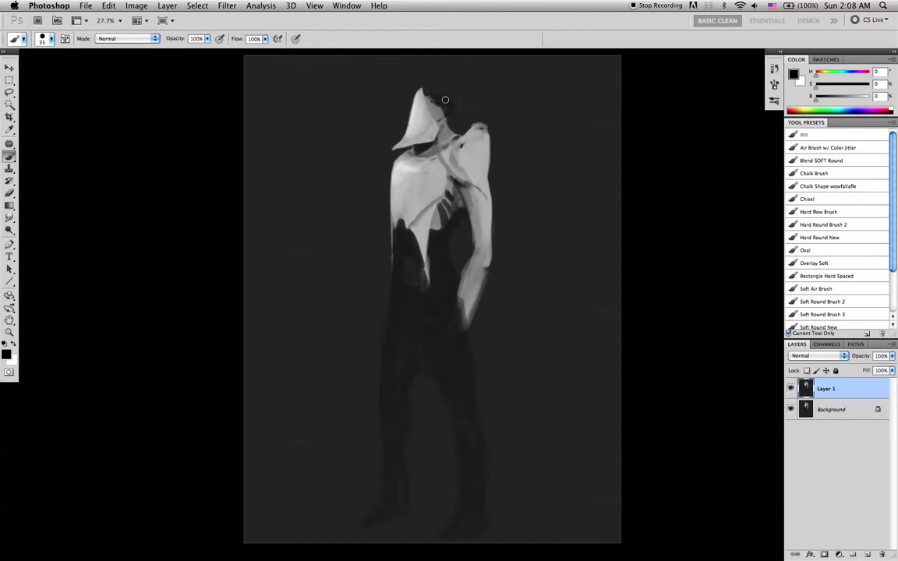
Step: Refine the hair's outline and hairline behind the mask with small strokes in sampled dark tones and the head's mid-grey
{"action": "left_click", "coordinate": [442, 103], "text": "alt"}
{"action": "left_click", "coordinate": [438, 97], "text": "alt"}
{"action": "key", "text": "bracketleft"}
{"action": "key", "text": "bracketleft"}
{"action": "key", "text": "bracketleft"}
{"action": "left_click_drag", "start_coordinate": [428, 92], "coordinate": [436, 96]}
{"action": "key", "text": "bracketright"}
{"action": "key", "text": "bracketleft"}
{"action": "key", "text": "bracketright"}
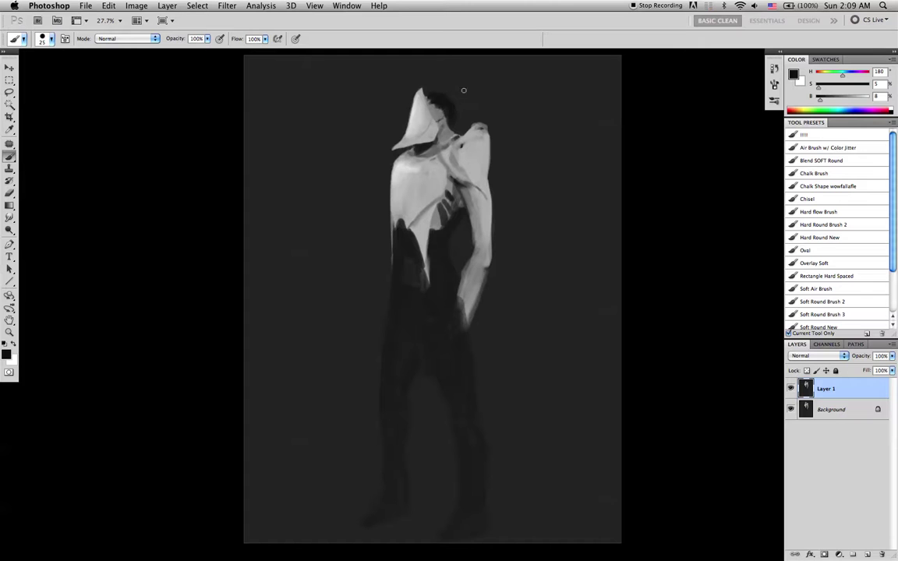
{"action": "left_click", "coordinate": [438, 111], "text": "alt"}
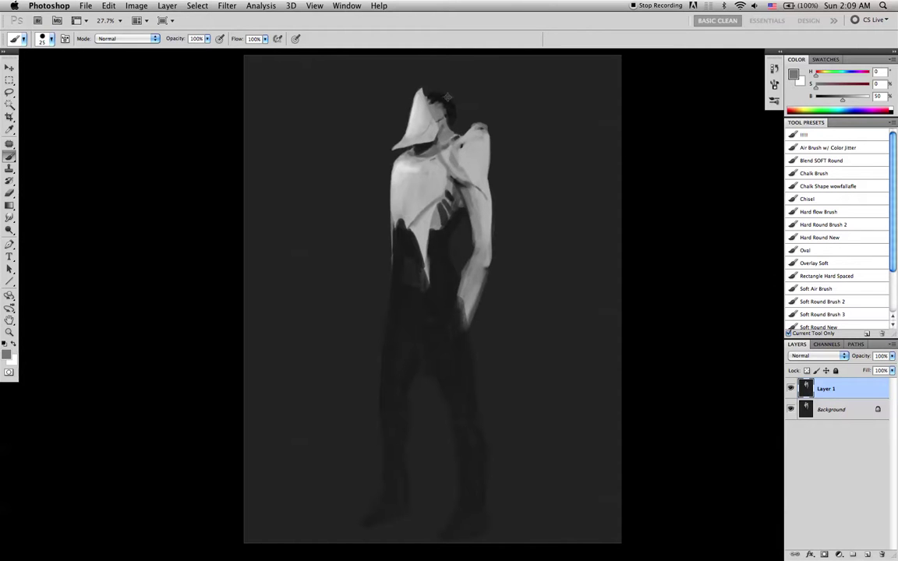
Step: Darken the hairline behind the mask with small black brush strokes
{"action": "left_click", "coordinate": [444, 99], "text": "alt"}
{"action": "key", "text": "bracketleft"}
{"action": "key", "text": "bracketleft"}
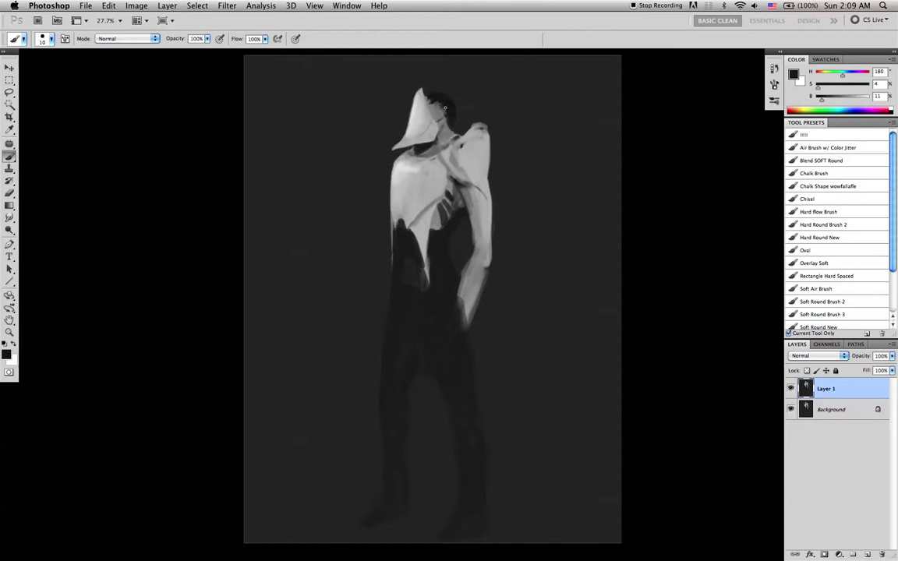
{"action": "key", "text": "d"}
{"action": "left_click_drag", "start_coordinate": [440, 105], "coordinate": [430, 102]}
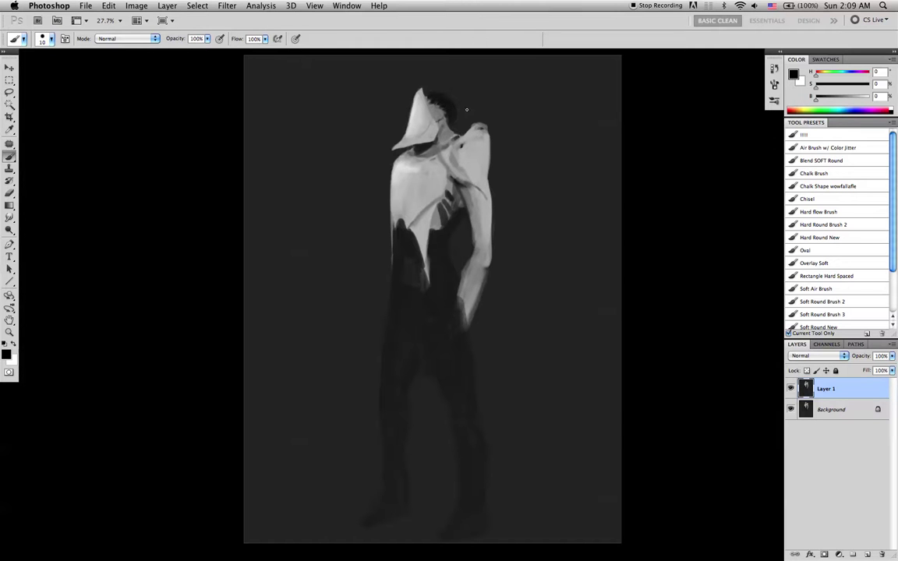
Step: Paint fine black hair strands along the hairline and the back of the head with a very thin brush
{"action": "left_click", "coordinate": [438, 105], "text": "alt"}
{"action": "key", "text": "bracketleft"}
{"action": "key", "text": "bracketleft"}
{"action": "key", "text": "bracketleft"}
{"action": "key", "text": "bracketleft"}
{"action": "key", "text": "bracketleft"}
{"action": "key", "text": "bracketleft"}
{"action": "key", "text": "bracketleft"}
{"action": "key", "text": "bracketleft"}
{"action": "key", "text": "bracketleft"}
{"action": "key", "text": "bracketright"}
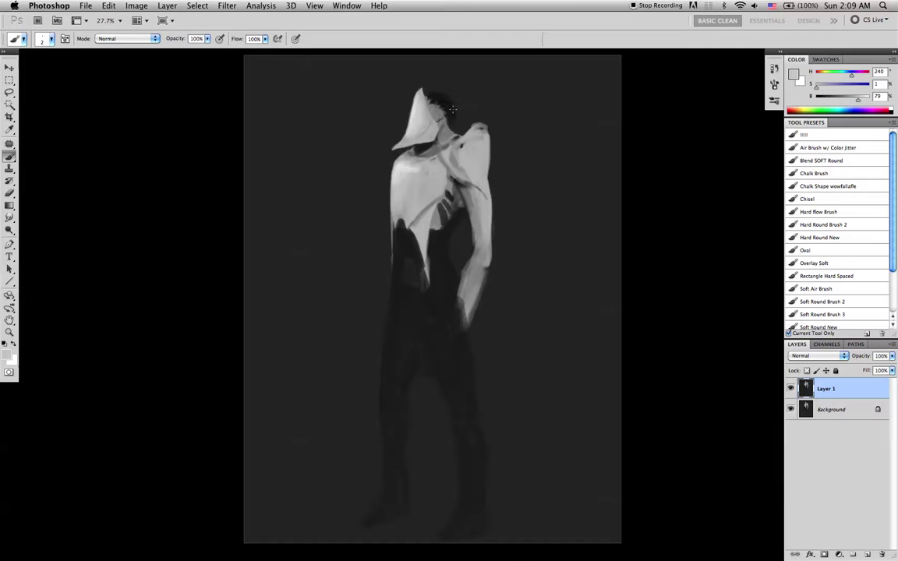
{"action": "key", "text": "d"}
{"action": "key", "text": "x"}
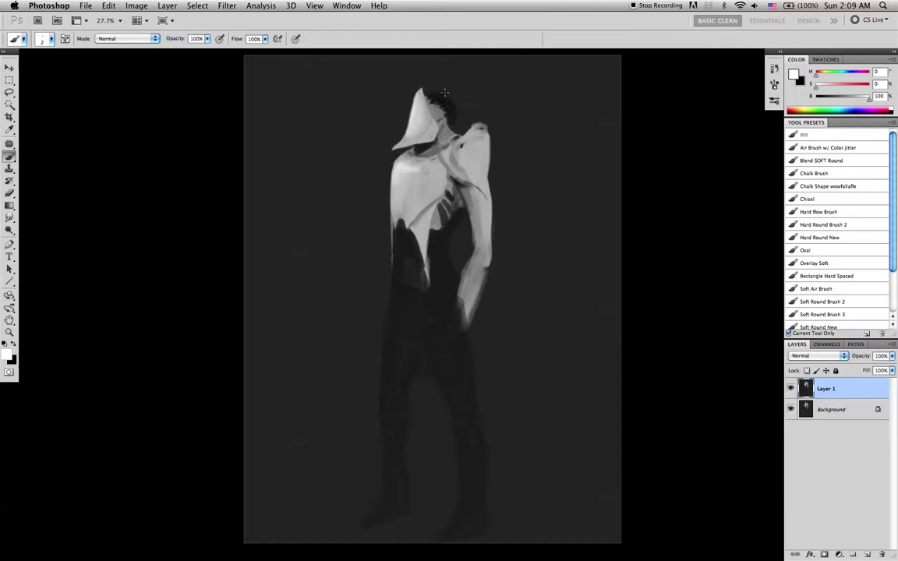
{"action": "key", "text": "x"}
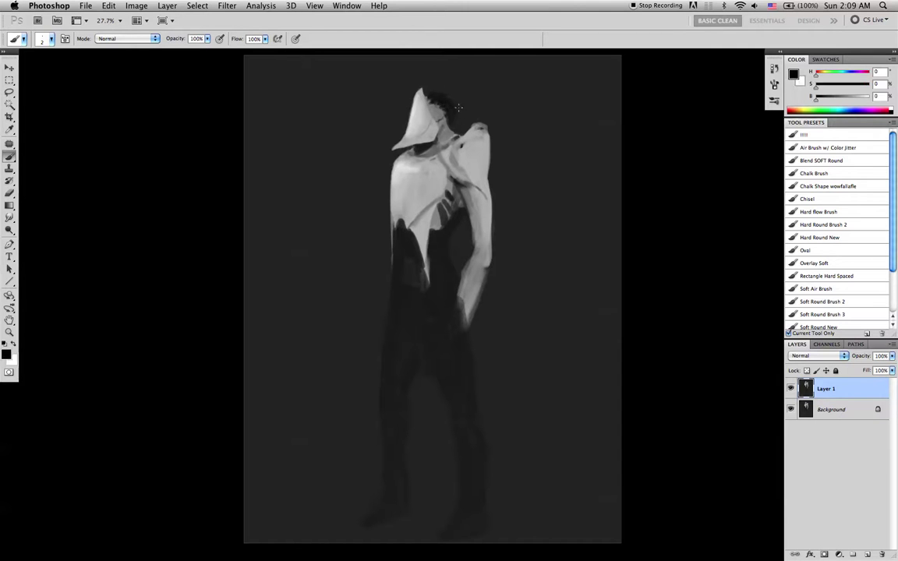
{"action": "key", "text": "bracketright"}
{"action": "key", "text": "bracketright"}
{"action": "key", "text": "x"}
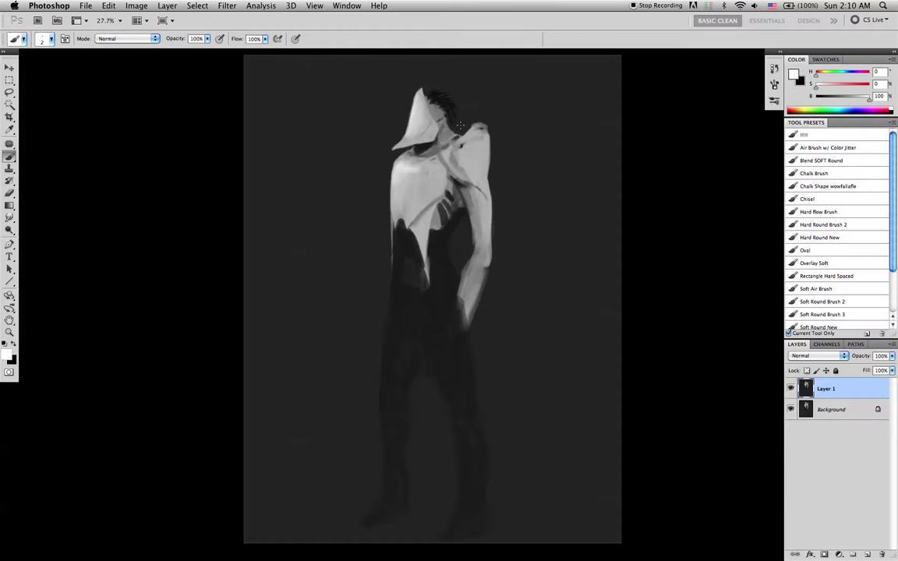
Step: Paint a spiky dark tuft of hair rising above the top of the mask
{"action": "key", "text": "x"}
{"action": "key", "text": "]"}
{"action": "key", "text": "bracketright"}
{"action": "key", "text": "bracketright"}
{"action": "key", "text": "bracketright"}
{"action": "key", "text": "bracketright"}
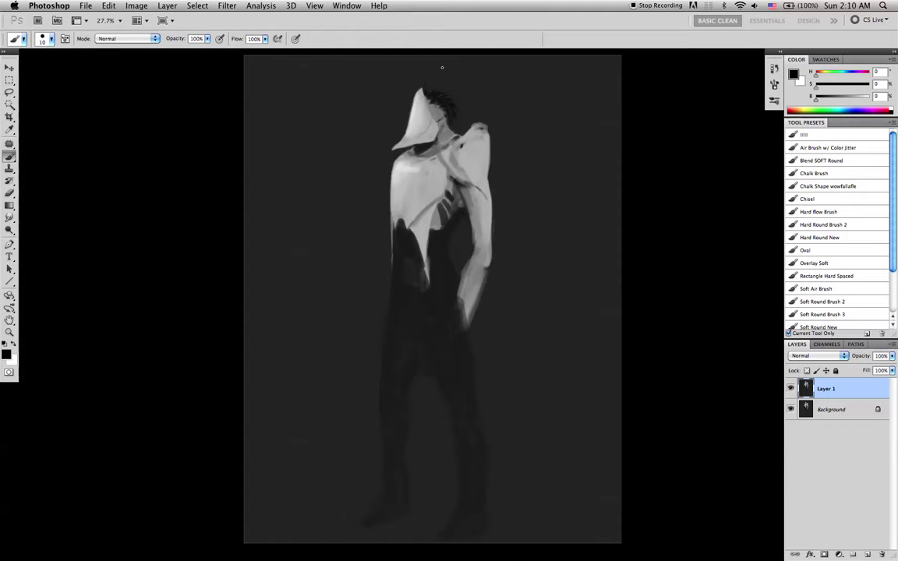
{"action": "left_click", "coordinate": [437, 97], "text": "alt"}
{"action": "key", "text": "bracketright"}
{"action": "key", "text": "bracketright"}
{"action": "key", "text": "bracketright"}
{"action": "key", "text": "bracketleft"}
{"action": "key", "text": "bracketleft"}
{"action": "key", "text": "bracketleft"}
{"action": "key", "text": "bracketleft"}
{"action": "left_click_drag", "start_coordinate": [425, 86], "coordinate": [426, 72]}
Step: Fill out the raised hair in a sampled dark tone and flip the canvas horizontally
{"action": "key", "text": "bracketright"}
{"action": "key", "text": "bracketright"}
{"action": "key", "text": "bracketright"}
{"action": "left_click", "coordinate": [431, 106], "text": "alt"}
{"action": "key", "text": "bracketright"}
{"action": "key", "text": "super+shift+h"}
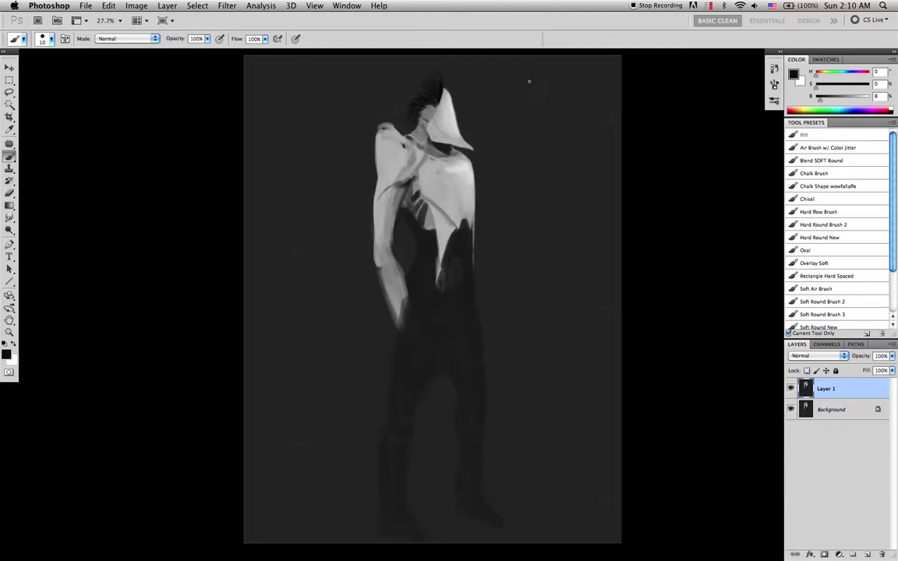
Step: Add thin white highlight strands to the spiky hair with a very small brush
{"action": "key", "text": "x"}
{"action": "key", "text": "bracketleft"}
{"action": "key", "text": "bracketleft"}
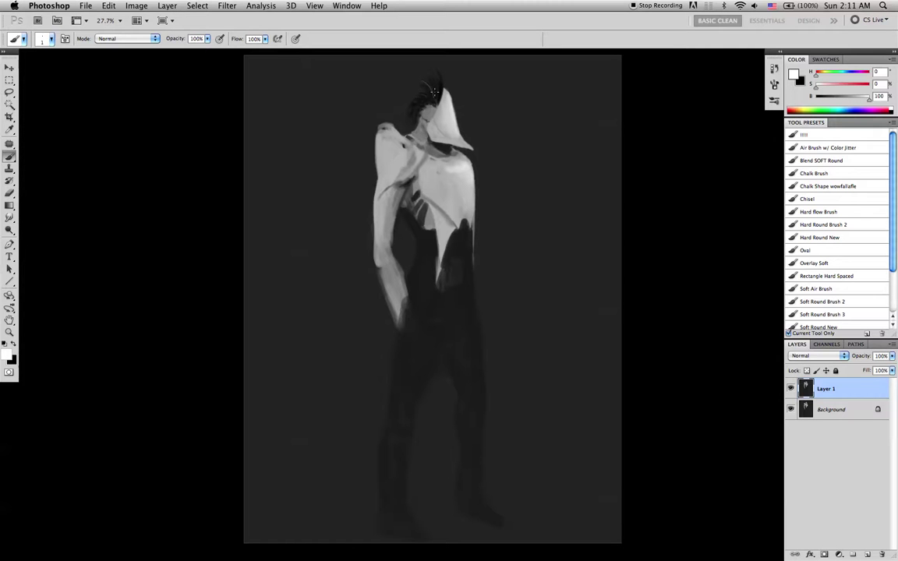
{"action": "key", "text": "bracketright"}
{"action": "key", "text": "bracketright"}
{"action": "key", "text": "bracketleft"}
{"action": "key", "text": "bracketleft"}
{"action": "key", "text": "bracketright"}
{"action": "key", "text": "bracketright"}
{"action": "key", "text": "bracketright"}
{"action": "key", "text": "bracketleft"}
{"action": "key", "text": "bracketleft"}
Step: Paint a dark band around the pale arm just above the elbow and clean its edges with sampled tones
{"action": "key", "text": "x"}
{"action": "key", "text": "bracketright"}
{"action": "left_click", "coordinate": [378, 216], "text": "alt"}
{"action": "left_click_drag", "start_coordinate": [407, 220], "coordinate": [422, 141]}
{"action": "left_click", "coordinate": [469, 174], "text": "alt"}
{"action": "left_click", "coordinate": [357, 234], "text": "alt"}
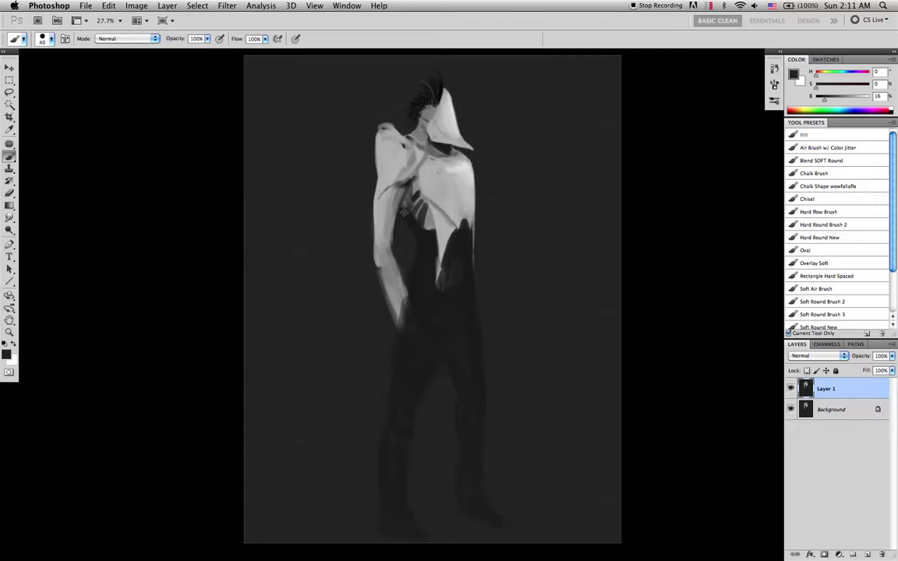
{"action": "left_click", "coordinate": [398, 207], "text": "alt"}
{"action": "left_click", "coordinate": [379, 232], "text": "alt"}
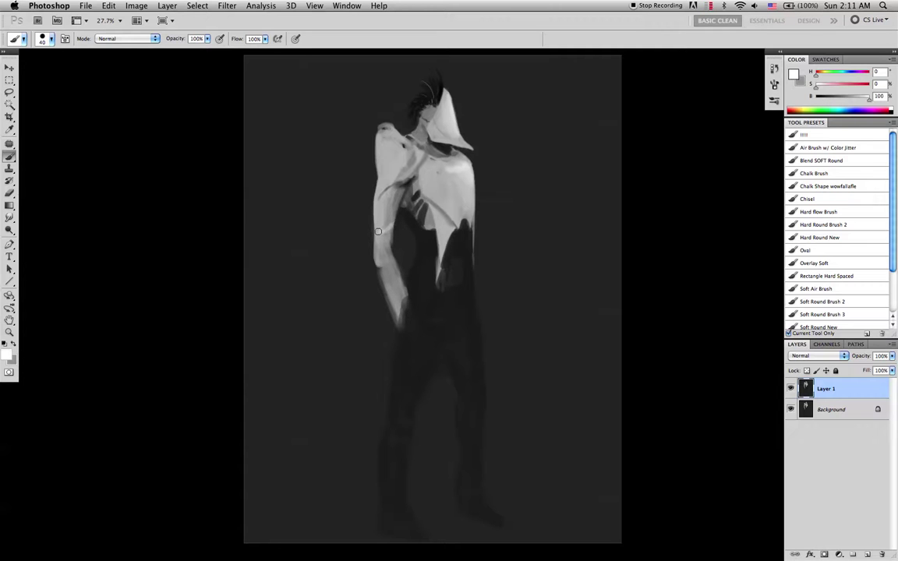
{"action": "key", "text": "d"}
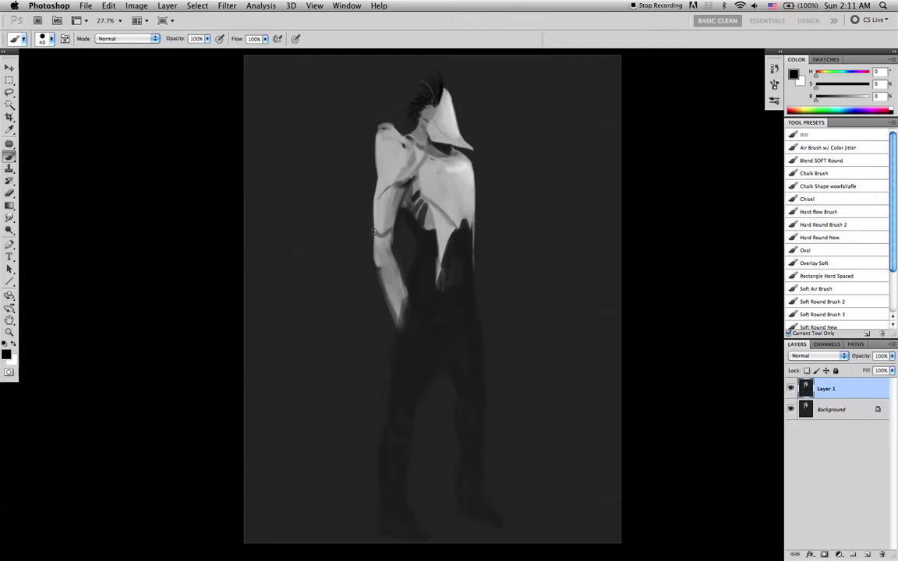
{"action": "mouse_move", "coordinate": [378, 234]}
{"action": "left_mouse_down"}
{"action": "mouse_move", "coordinate": [394, 218]}
{"action": "mouse_move", "coordinate": [384, 233]}
{"action": "mouse_move", "coordinate": [375, 229]}
{"action": "left_mouse_up"}
{"action": "left_click", "coordinate": [367, 214], "text": "alt"}
{"action": "left_click", "coordinate": [458, 248], "text": "alt"}
Step: Add mid-grey shading marks to the upper chest armour in sampled tones and soften them with the Smudge tool
{"action": "left_click", "coordinate": [446, 149], "text": "alt"}
{"action": "key", "text": "bracketleft"}
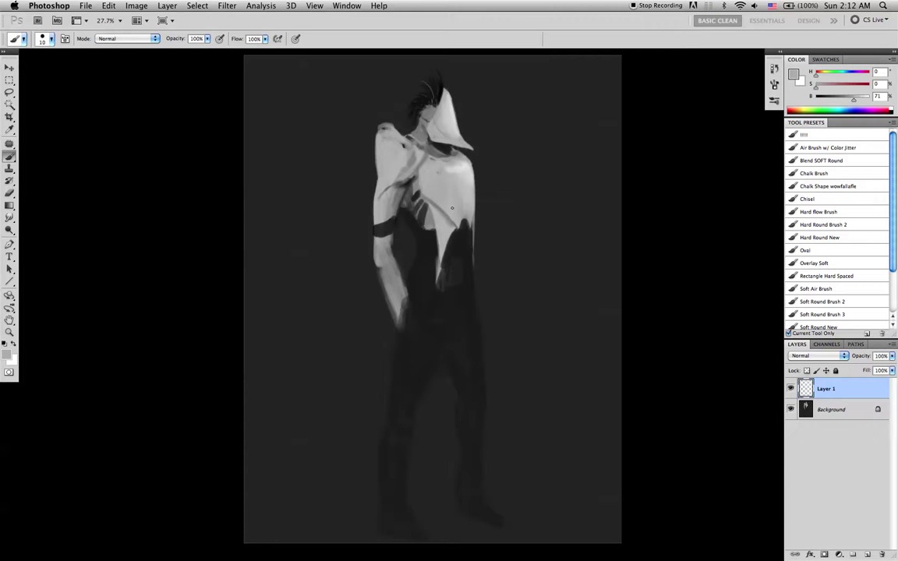
{"action": "left_click", "coordinate": [440, 205], "text": "alt"}
{"action": "key", "text": "bracketleft"}
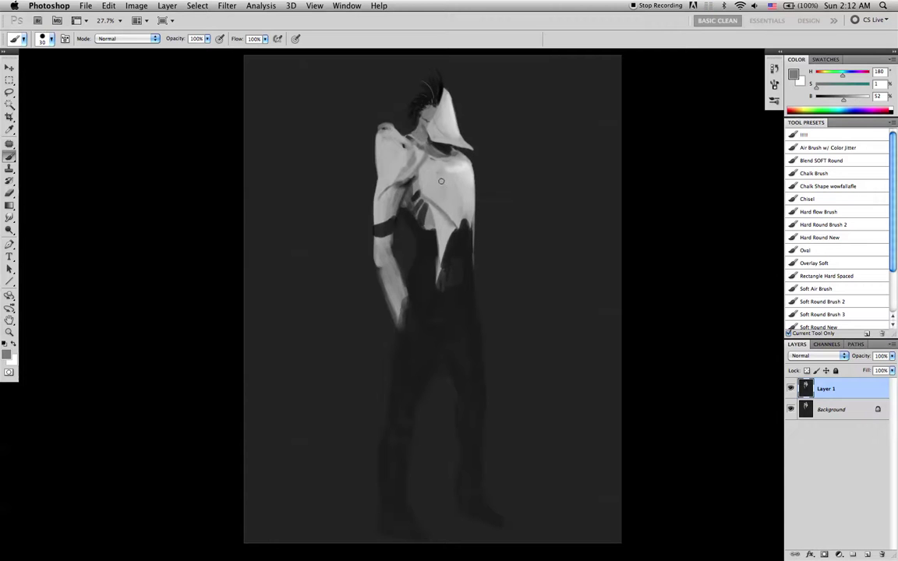
{"action": "key", "text": "bracketleft"}
{"action": "key", "text": "bracketleft"}
{"action": "key", "text": "bracketleft"}
{"action": "key", "text": "bracketleft"}
{"action": "left_click", "coordinate": [439, 183], "text": "alt"}
{"action": "left_click_drag", "start_coordinate": [437, 177], "coordinate": [441, 191]}
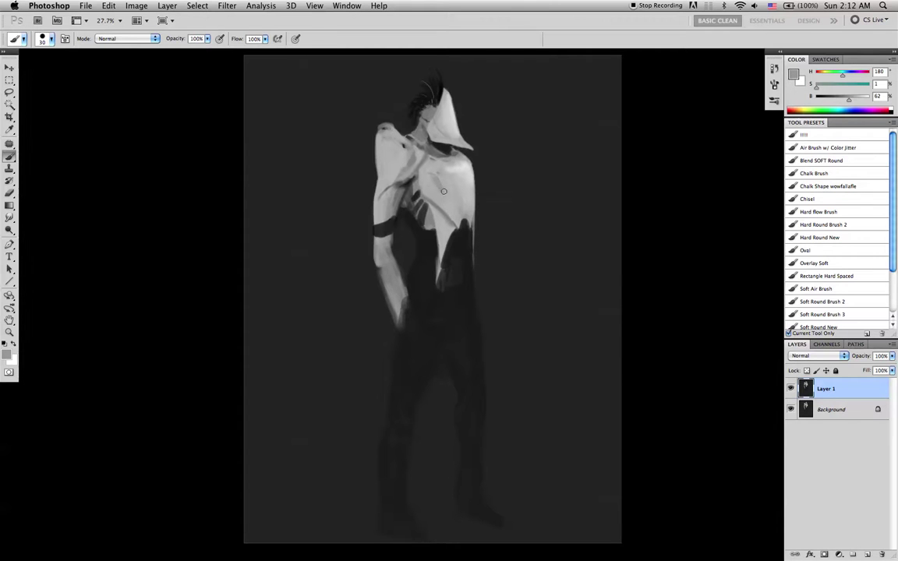
{"action": "key", "text": "r"}
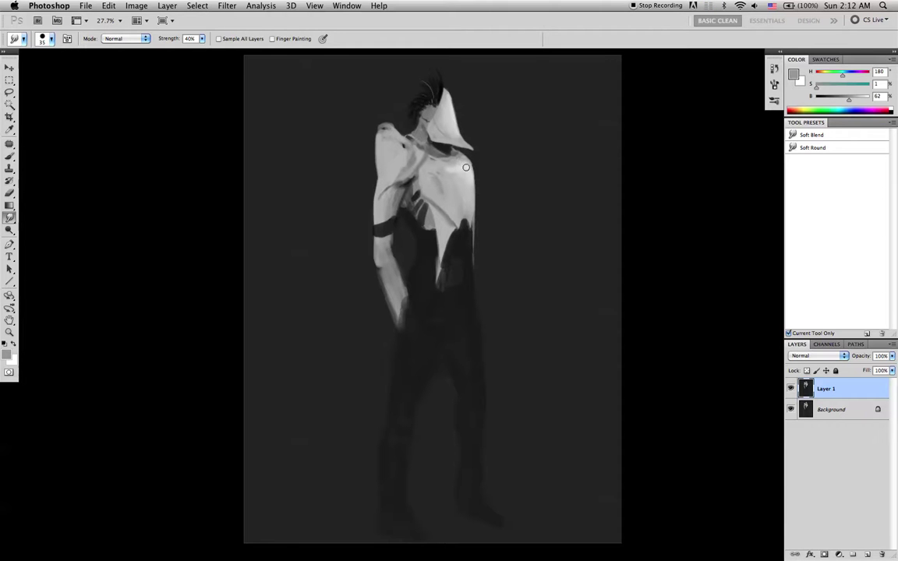
Step: Paint a small mid-grey detail on the face mask, try smudging it, and undo the last change
{"action": "key", "text": "b"}
{"action": "left_click", "coordinate": [448, 221], "text": "alt"}
{"action": "key", "text": "["}
{"action": "key", "text": "["}
{"action": "key", "text": "bracketleft"}
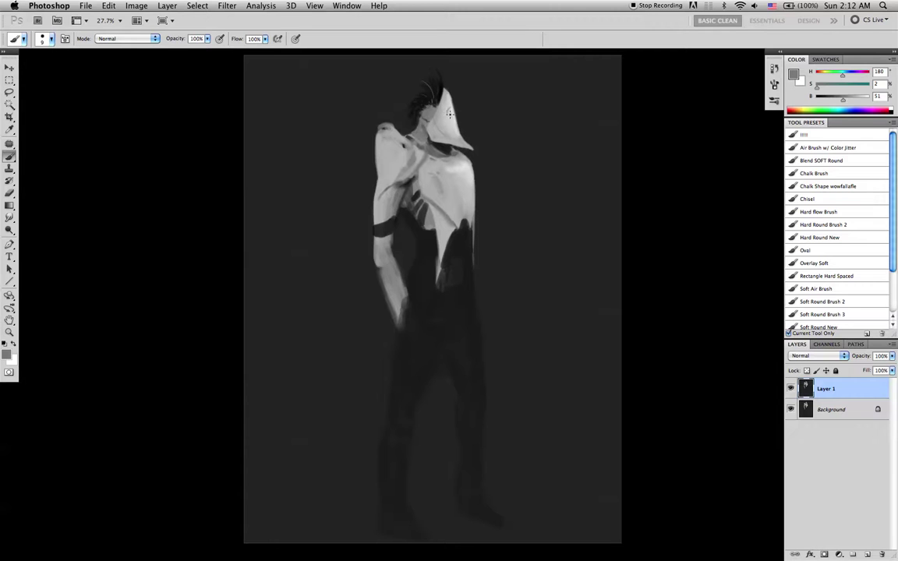
{"action": "key", "text": "bracketright"}
{"action": "key", "text": "bracketright"}
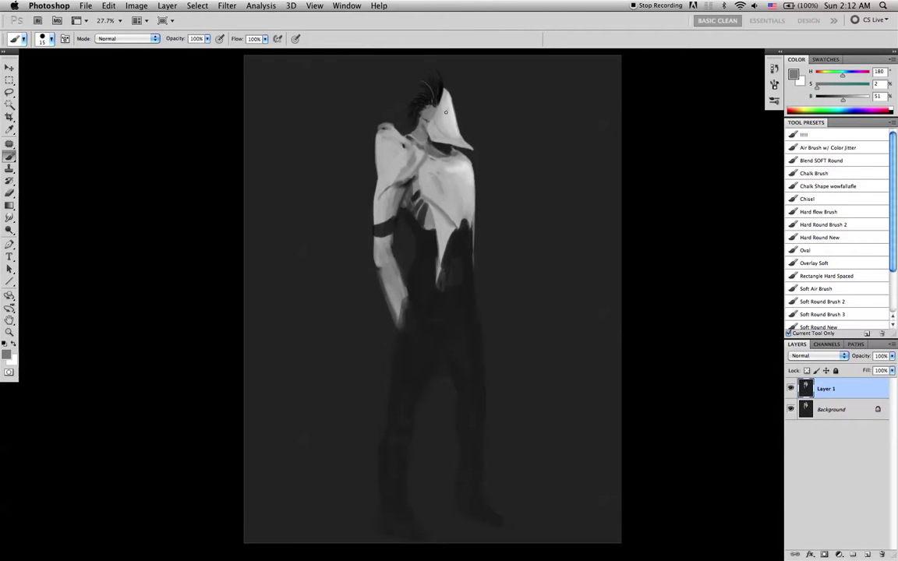
{"action": "key", "text": "bracketleft"}
{"action": "key", "text": "bracketleft"}
{"action": "key", "text": "bracketleft"}
{"action": "key", "text": "r"}
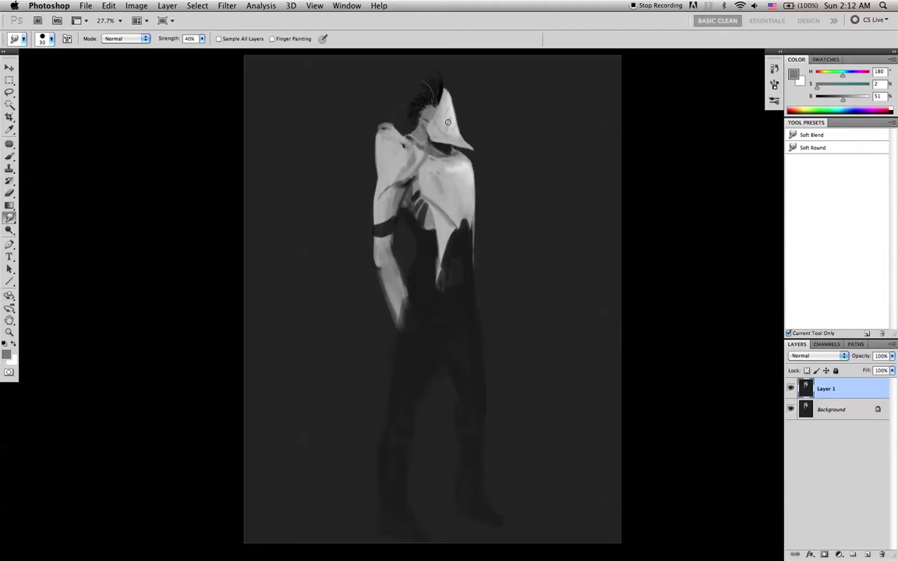
{"action": "key", "text": "bracketright"}
{"action": "key", "text": "super+z"}
Step: Add fine white highlight strokes beside the grey detail on the face mask
{"action": "key", "text": "b"}
{"action": "key", "text": "d"}
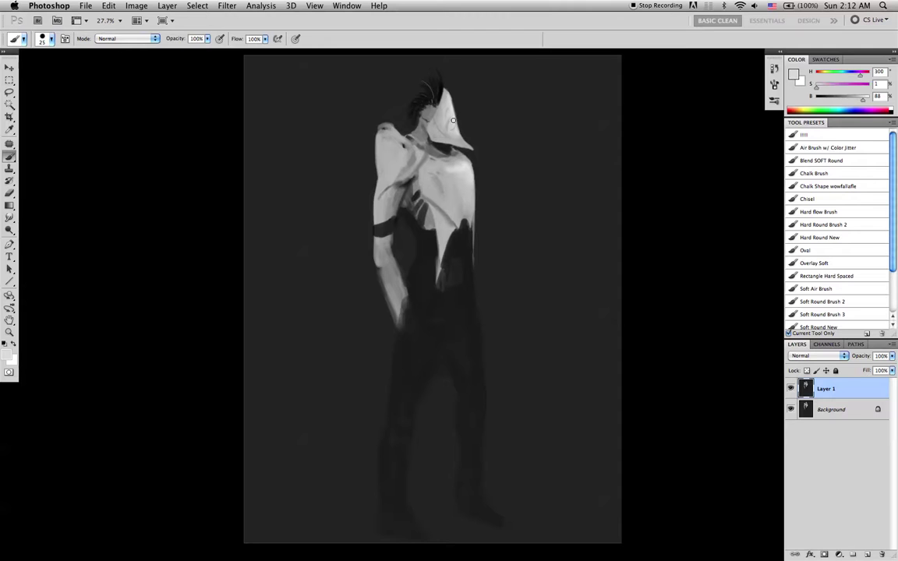
{"action": "key", "text": "x"}
{"action": "key", "text": "bracketleft"}
{"action": "key", "text": "bracketleft"}
{"action": "key", "text": "bracketleft"}
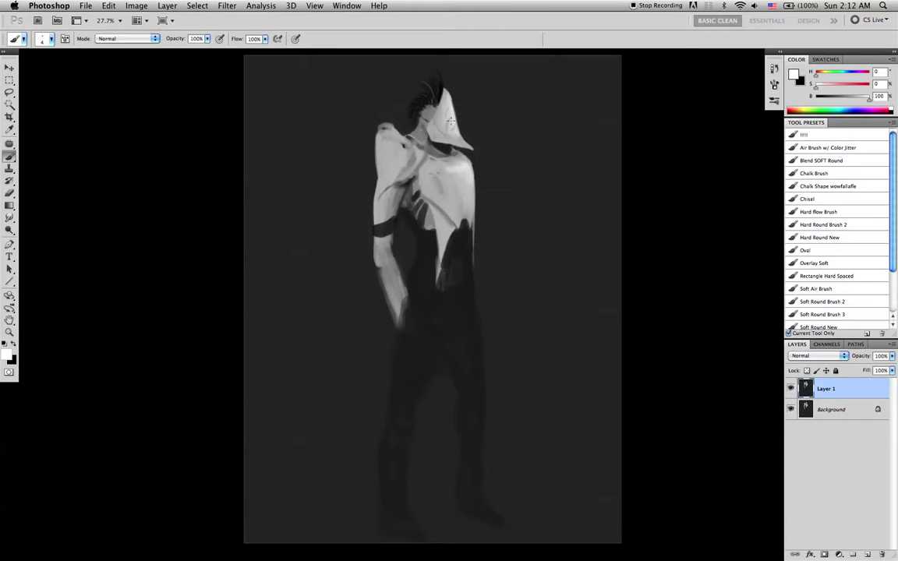
{"action": "left_click_drag", "start_coordinate": [449, 127], "coordinate": [454, 138]}
Step: Refine the mask's shading with small strokes in light greys sampled from its surface
{"action": "left_click", "coordinate": [449, 110], "text": "alt"}
{"action": "key", "text": "bracketright"}
{"action": "left_click", "coordinate": [452, 121], "text": "alt"}
{"action": "left_click", "coordinate": [447, 133], "text": "alt"}
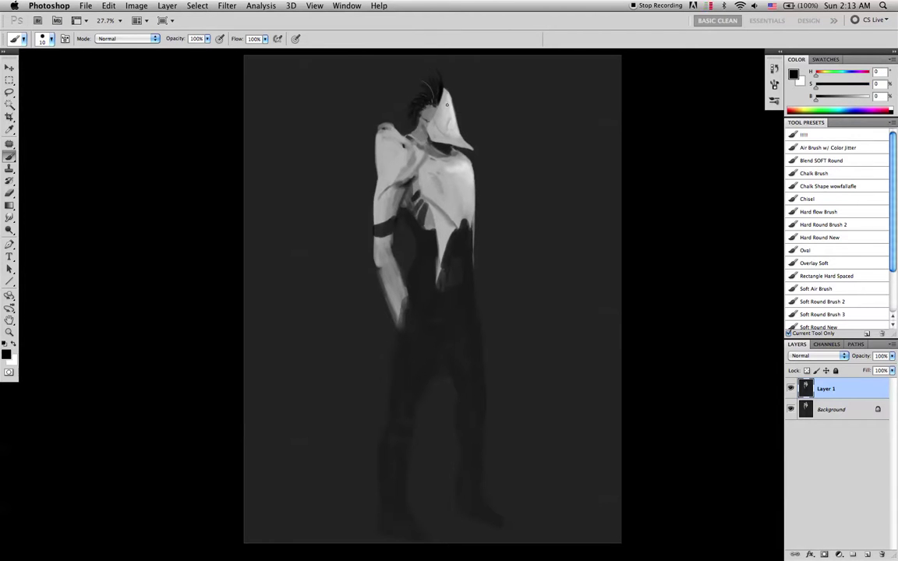
{"action": "left_click", "coordinate": [448, 99], "text": "alt"}
{"action": "key", "text": "bracketleft"}
{"action": "key", "text": "bracketleft"}
{"action": "key", "text": "bracketleft"}
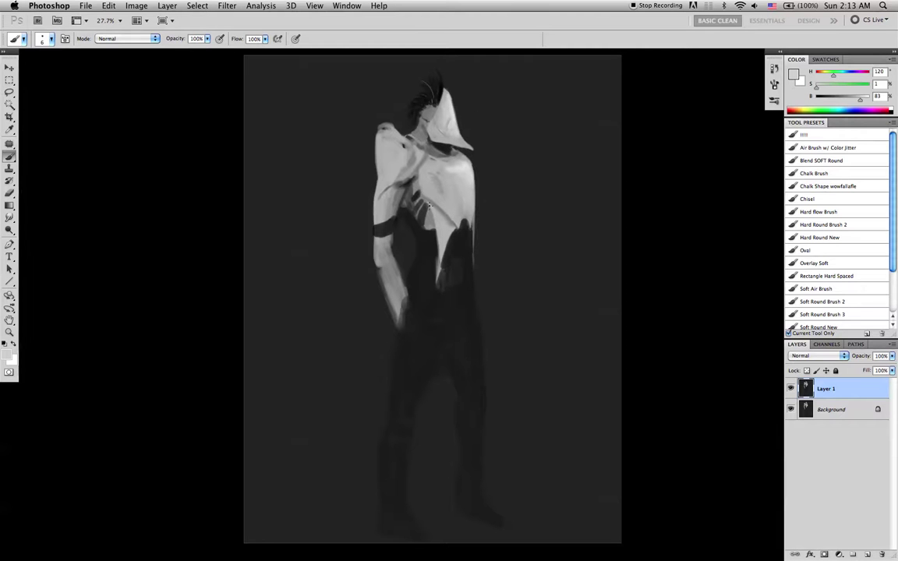
Step: Shade the neck and jaw behind the mask with sampled mid-grey tones
{"action": "left_click", "coordinate": [424, 140], "text": "alt"}
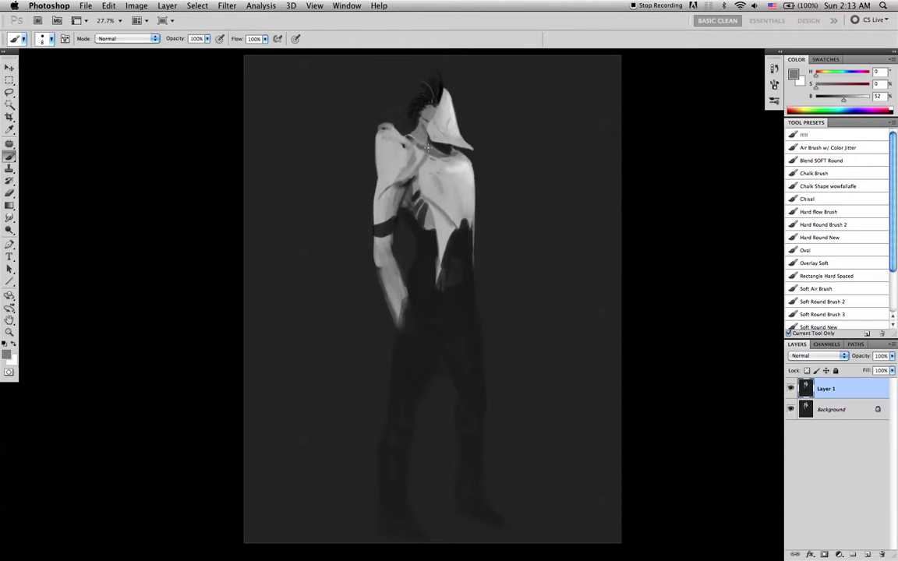
{"action": "key", "text": "bracketright"}
{"action": "key", "text": "bracketright"}
{"action": "key", "text": "bracketright"}
{"action": "key", "text": "bracketright"}
{"action": "key", "text": "bracketright"}
{"action": "key", "text": "bracketleft"}
{"action": "left_click", "coordinate": [426, 140], "text": "alt"}
{"action": "left_click", "coordinate": [423, 123], "text": "alt"}
{"action": "left_click", "coordinate": [425, 123], "text": "alt"}
{"action": "left_click_drag", "start_coordinate": [423, 125], "coordinate": [423, 132]}
Step: Paint a dark collar around the base of the neck and tidy the shoulder edge with the background tone
{"action": "left_click", "coordinate": [409, 138], "text": "alt"}
{"action": "left_click", "coordinate": [436, 149], "text": "alt"}
{"action": "key", "text": "bracketright"}
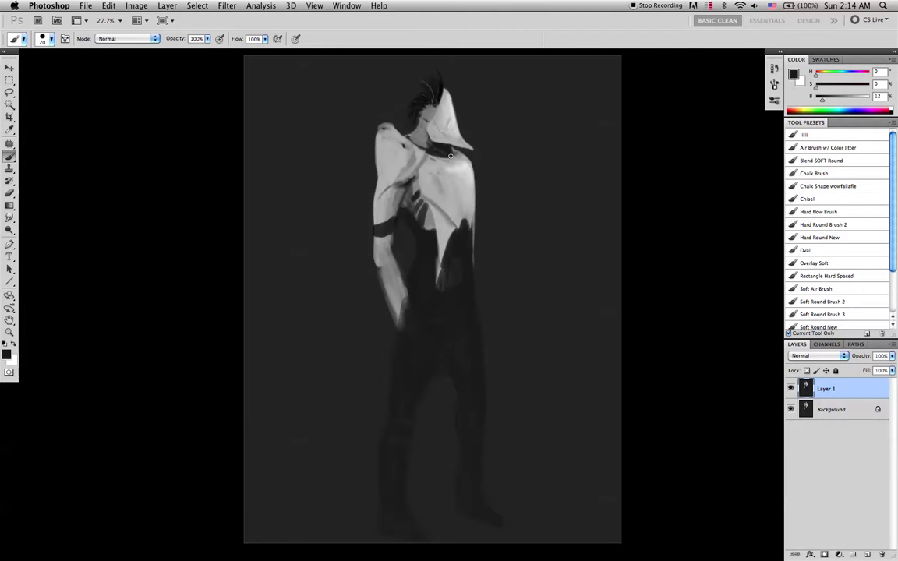
{"action": "left_click", "coordinate": [479, 157], "text": "alt"}
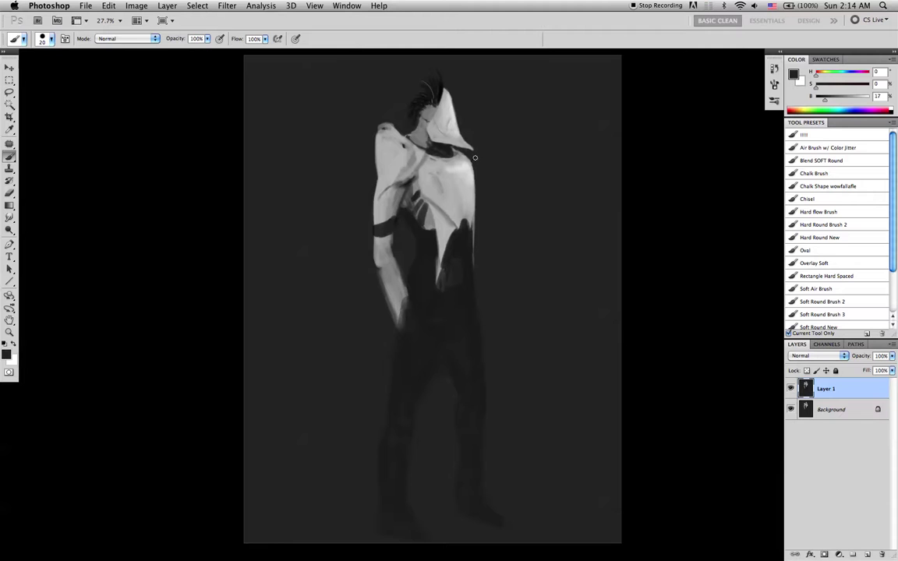
{"action": "left_click", "coordinate": [460, 188], "text": "alt"}
{"action": "key", "text": "bracketright"}
{"action": "key", "text": "bracketright"}
{"action": "key", "text": "bracketright"}
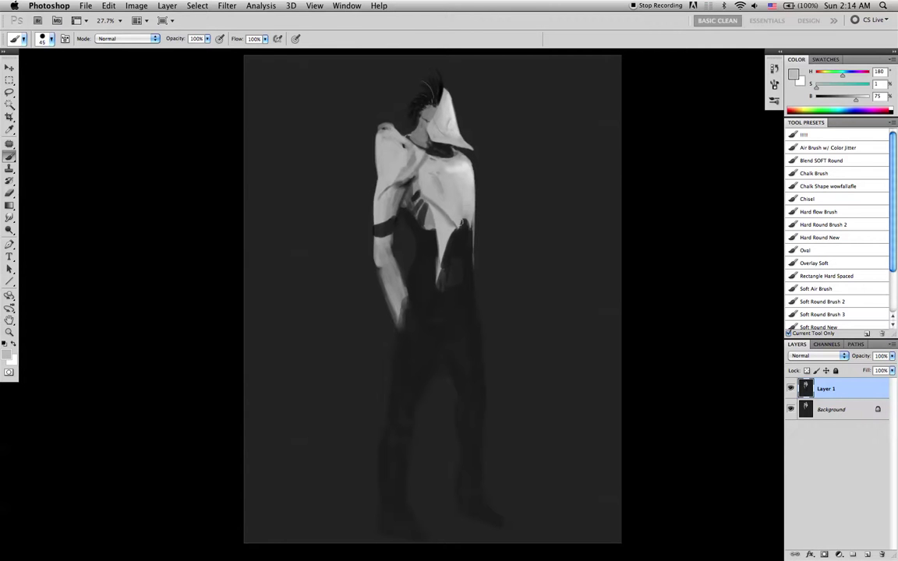
{"action": "key", "text": "bracketright"}
{"action": "key", "text": "bracketright"}
{"action": "key", "text": "bracketright"}
{"action": "key", "text": "bracketright"}
{"action": "key", "text": "bracketright"}
{"action": "key", "text": "bracketleft"}
{"action": "key", "text": "bracketleft"}
{"action": "key", "text": "bracketleft"}
{"action": "mouse_move", "coordinate": [414, 268]}
{"action": "left_mouse_down"}
{"action": "mouse_move", "coordinate": [404, 302]}
{"action": "mouse_move", "coordinate": [408, 293]}
{"action": "mouse_move", "coordinate": [394, 296]}
{"action": "mouse_move", "coordinate": [404, 250]}
{"action": "mouse_move", "coordinate": [394, 291]}
{"action": "mouse_move", "coordinate": [401, 316]}
{"action": "left_mouse_up"}
{"action": "key", "text": "super+z"}
Step: Paint over the lower forearm with the sampled dark background tone, shortening it to a pointed tip
{"action": "left_click", "coordinate": [404, 250], "text": "alt"}
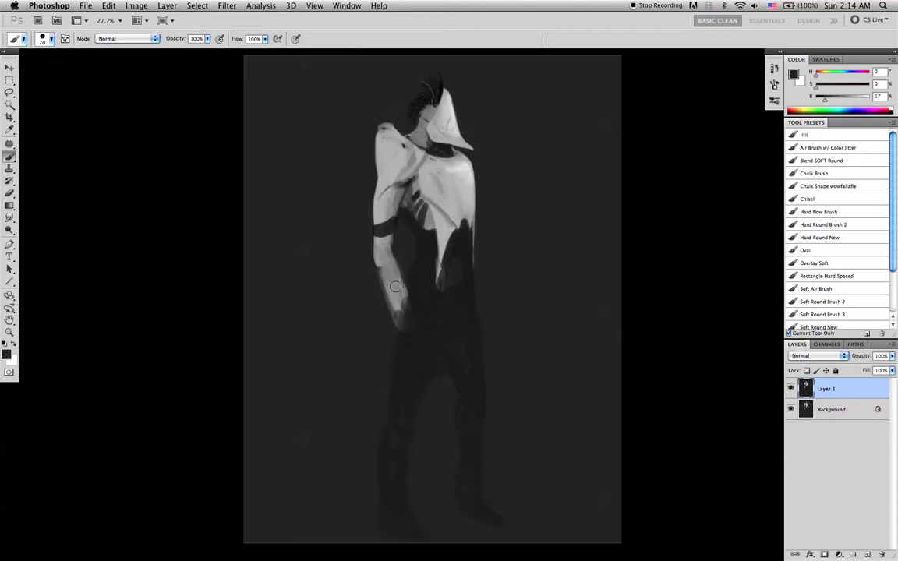
{"action": "mouse_move", "coordinate": [401, 269]}
{"action": "left_mouse_down"}
{"action": "mouse_move", "coordinate": [387, 322]}
{"action": "mouse_move", "coordinate": [391, 313]}
{"action": "mouse_move", "coordinate": [393, 342]}
{"action": "left_mouse_up"}
{"action": "mouse_move", "coordinate": [394, 293]}
{"action": "left_mouse_down"}
{"action": "mouse_move", "coordinate": [389, 327]}
{"action": "mouse_move", "coordinate": [402, 332]}
{"action": "mouse_move", "coordinate": [401, 323]}
{"action": "mouse_move", "coordinate": [402, 344]}
{"action": "left_mouse_up"}
Step: Rework the dark hip and thigh silhouette beside the shortened forearm with sampled dark tones
{"action": "left_click", "coordinate": [421, 276], "text": "alt"}
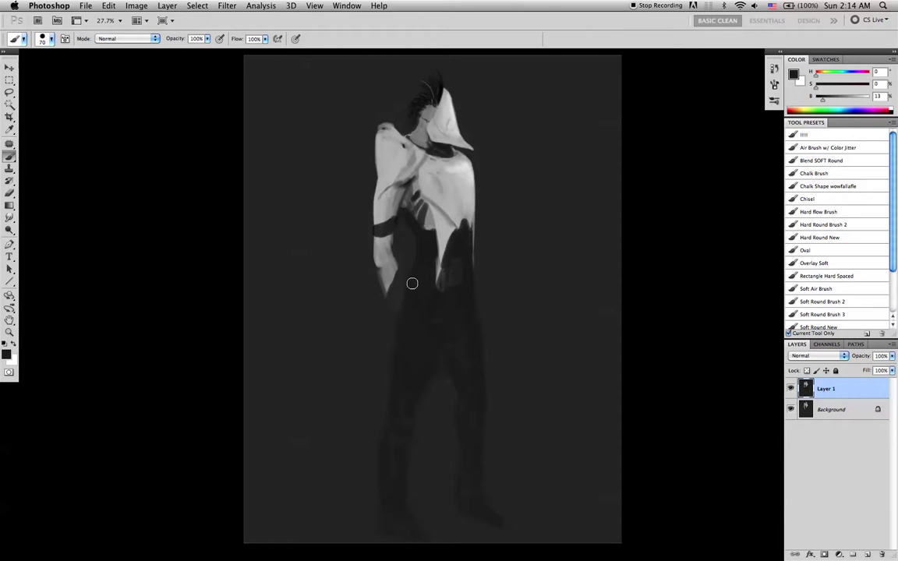
{"action": "left_click", "coordinate": [391, 325], "text": "alt"}
{"action": "left_click_drag", "start_coordinate": [390, 325], "coordinate": [391, 344]}
{"action": "left_click", "coordinate": [411, 293], "text": "alt"}
{"action": "left_click", "coordinate": [436, 395], "text": "alt"}
Step: Paint a dark curved slot on the pale shoulder armour in a tone sampled from the arm band
{"action": "left_click", "coordinate": [417, 162], "text": "alt"}
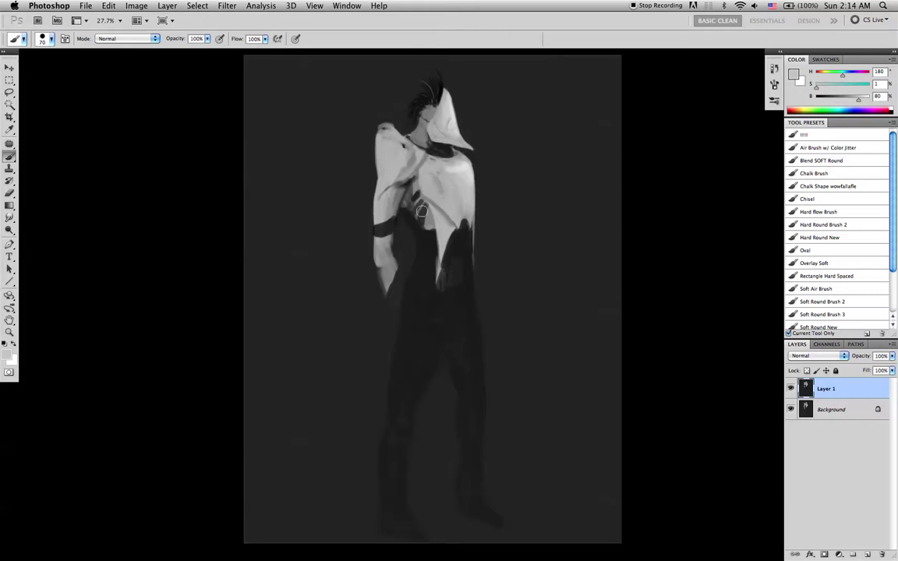
{"action": "key", "text": "bracketleft"}
{"action": "key", "text": "bracketleft"}
{"action": "key", "text": "bracketleft"}
{"action": "left_click", "coordinate": [368, 140], "text": "alt"}
{"action": "left_click", "coordinate": [414, 150], "text": "alt"}
{"action": "left_click", "coordinate": [389, 226], "text": "alt"}
{"action": "key", "text": "bracketright"}
{"action": "key", "text": "bracketright"}
{"action": "left_click_drag", "start_coordinate": [399, 150], "coordinate": [402, 160]}
{"action": "left_click_drag", "start_coordinate": [395, 174], "coordinate": [397, 168]}
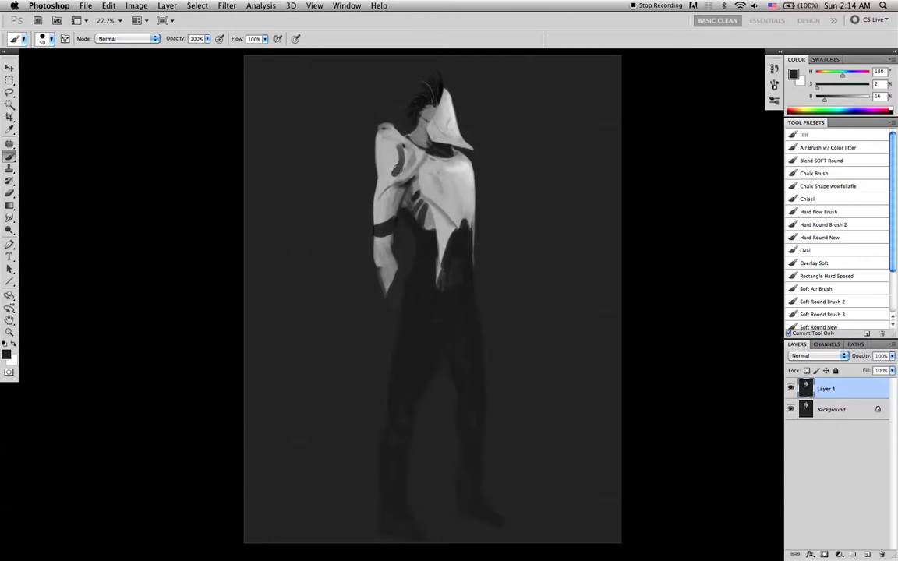
Step: Clean the slot's edge with sampled light grey and fill a rounded dark grey panel on the shoulder armour
{"action": "left_click", "coordinate": [405, 151], "text": "alt"}
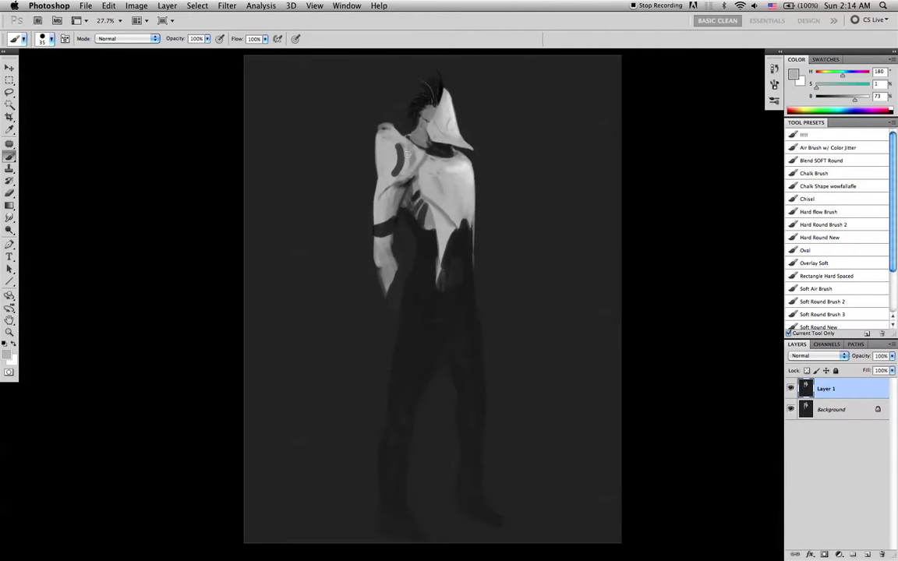
{"action": "left_click_drag", "start_coordinate": [404, 153], "coordinate": [401, 166]}
{"action": "left_click", "coordinate": [392, 148], "text": "alt"}
{"action": "mouse_move", "coordinate": [384, 151]}
{"action": "left_mouse_down"}
{"action": "mouse_move", "coordinate": [385, 173]}
{"action": "mouse_move", "coordinate": [391, 148]}
{"action": "mouse_move", "coordinate": [382, 149]}
{"action": "mouse_move", "coordinate": [382, 174]}
{"action": "mouse_move", "coordinate": [380, 151]}
{"action": "mouse_move", "coordinate": [381, 164]}
{"action": "left_mouse_up"}
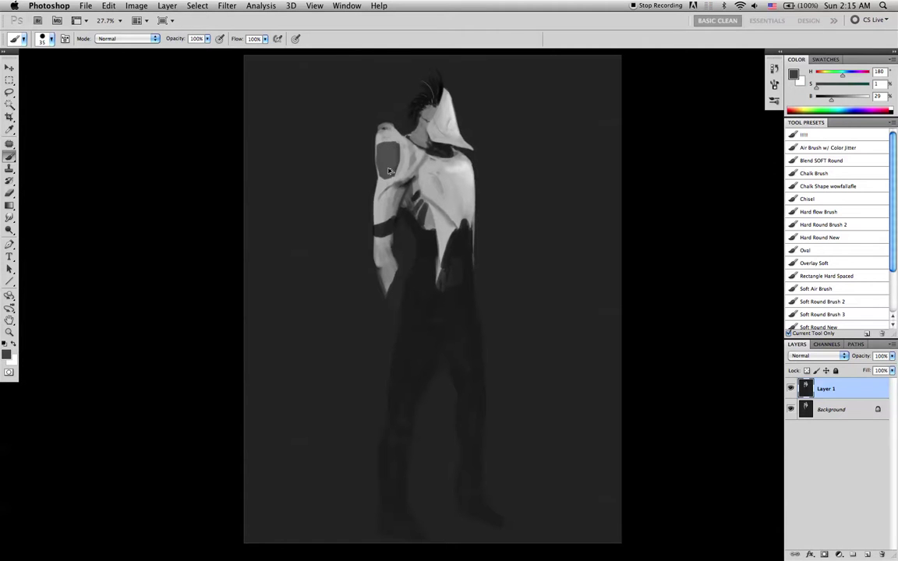
Step: Undo the dark grey panel on the shoulder armour and try a stroke in grey sampled from the slot
{"action": "key", "text": "super+z"}
{"action": "left_click", "coordinate": [392, 147], "text": "alt"}
{"action": "left_click_drag", "start_coordinate": [392, 147], "coordinate": [397, 162]}
{"action": "key", "text": "super+z"}
{"action": "key", "text": "bracketright"}
{"action": "key", "text": "bracketright"}
{"action": "key", "text": "bracketright"}
{"action": "key", "text": "bracketright"}
{"action": "key", "text": "bracketright"}
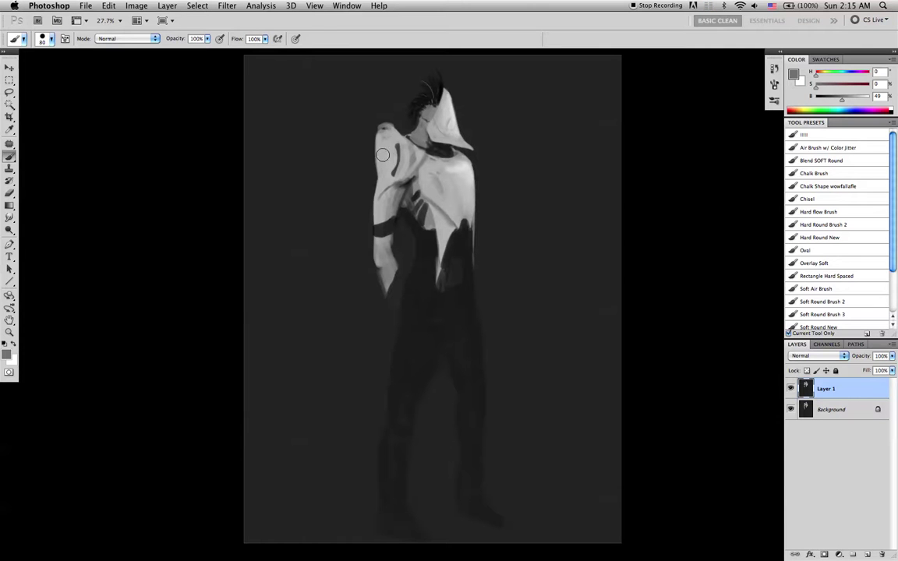
Step: Try to smudge the curved slot into the surrounding pale shoulder armour
{"action": "key", "text": "r"}
{"action": "key", "text": "bracketright"}
{"action": "left_click_drag", "start_coordinate": [397, 146], "coordinate": [393, 174]}
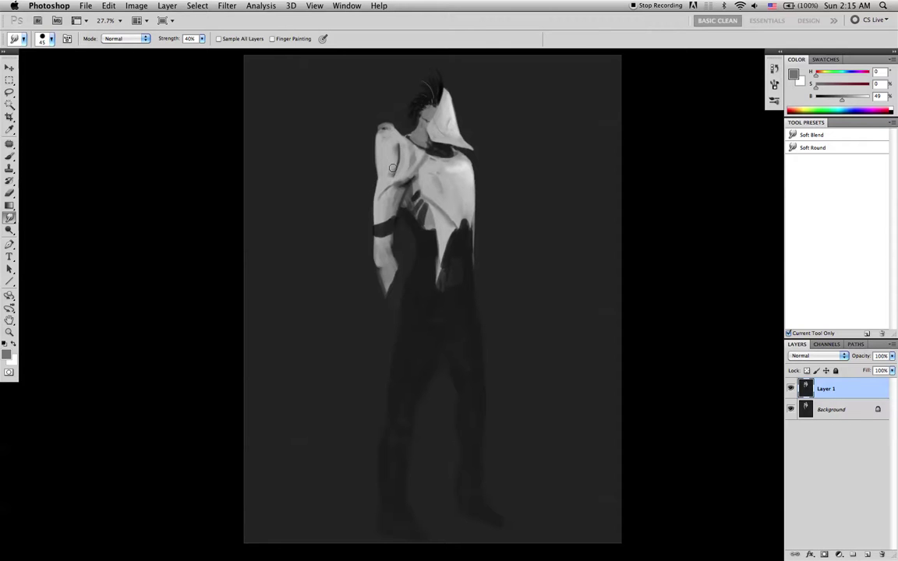
{"action": "left_click_drag", "start_coordinate": [397, 145], "coordinate": [394, 170]}
{"action": "key", "text": "super+alt+z"}
{"action": "key", "text": "super+alt+z"}
Step: Paint over the curved slot on the shoulder armour with light greys sampled from the armour and mask
{"action": "key", "text": "b"}
{"action": "left_click", "coordinate": [395, 173], "text": "alt"}
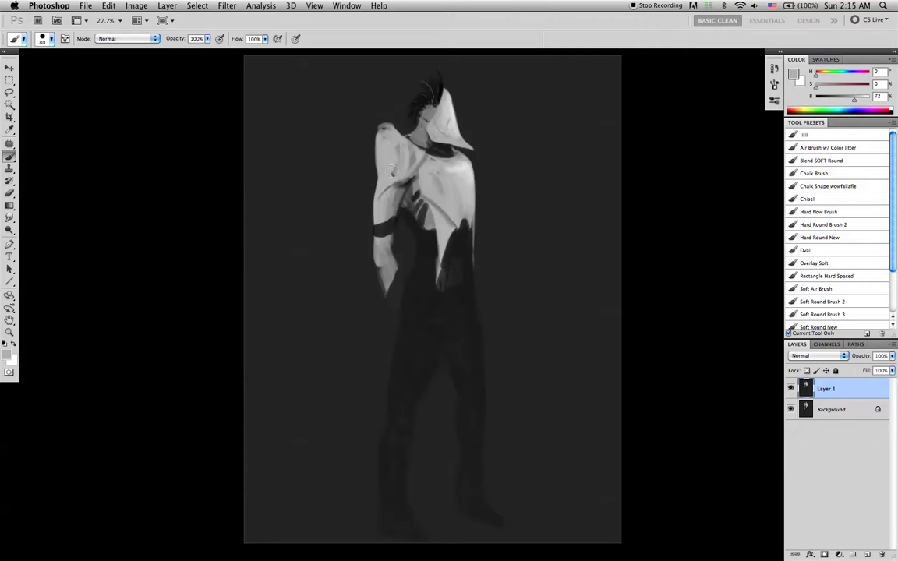
{"action": "left_click_drag", "start_coordinate": [399, 173], "coordinate": [401, 158]}
{"action": "left_click", "coordinate": [448, 118], "text": "alt"}
{"action": "left_click_drag", "start_coordinate": [395, 143], "coordinate": [403, 156]}
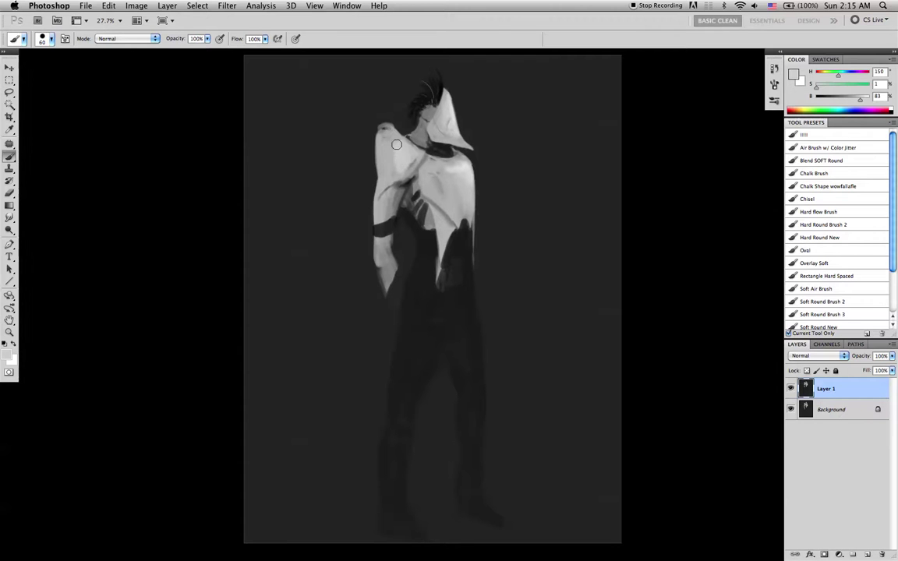
{"action": "key", "text": "r"}
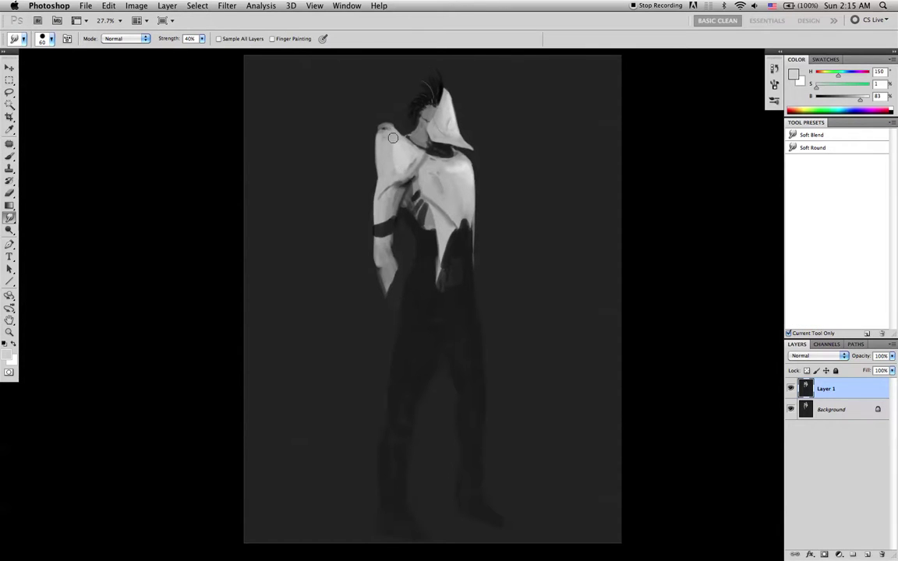
{"action": "key", "text": "b"}
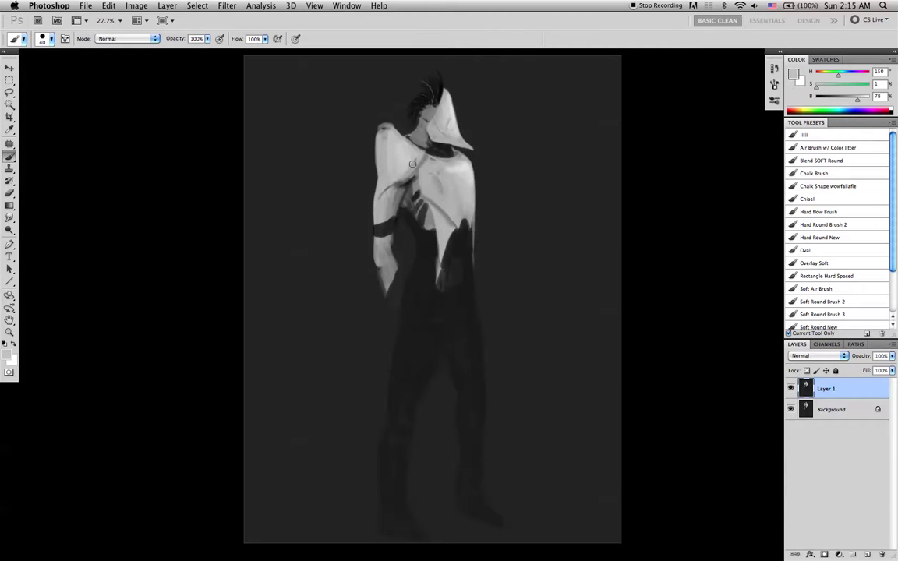
Step: Shade the shoulder armour with sampled greys and blend the strokes with the Smudge tool
{"action": "left_click", "coordinate": [437, 134], "text": "alt"}
{"action": "left_click", "coordinate": [392, 176], "text": "alt"}
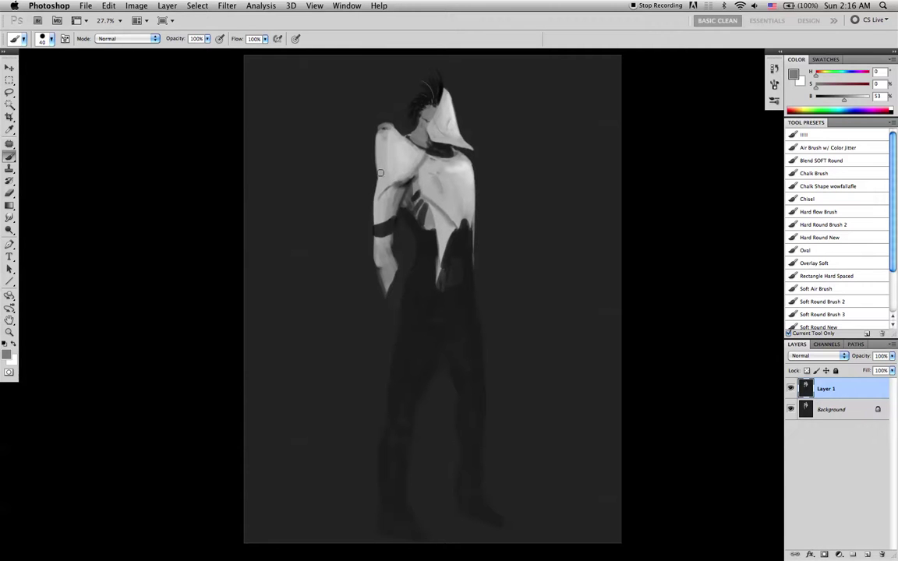
{"action": "key", "text": "r"}
{"action": "mouse_move", "coordinate": [384, 151]}
{"action": "left_mouse_down"}
{"action": "mouse_move", "coordinate": [395, 123]}
{"action": "mouse_move", "coordinate": [398, 168]}
{"action": "left_mouse_up"}
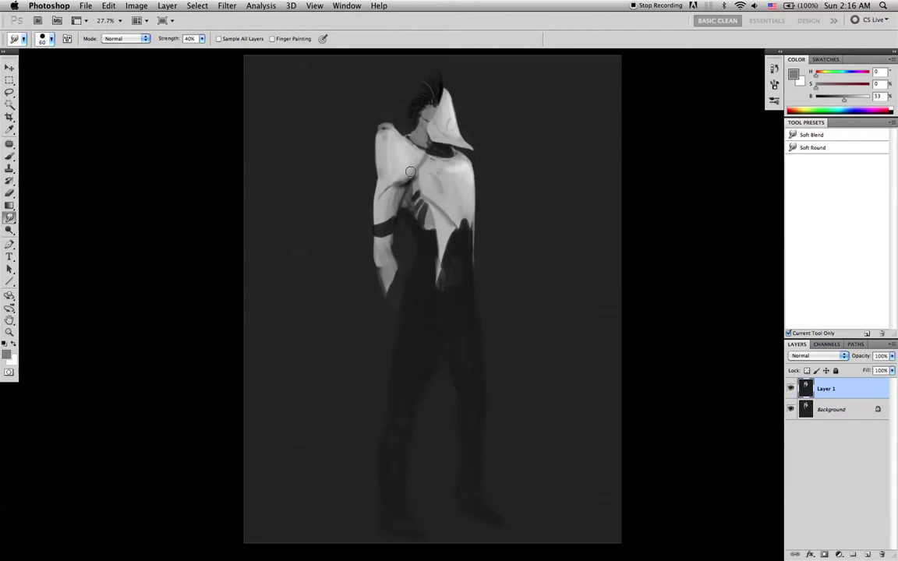
Step: Define the shoulder armour's front edge in sampled mid grey and its lower edge with a thin dark line
{"action": "key", "text": "d"}
{"action": "key", "text": "b"}
{"action": "left_click", "coordinate": [420, 139], "text": "alt"}
{"action": "key", "text": "["}
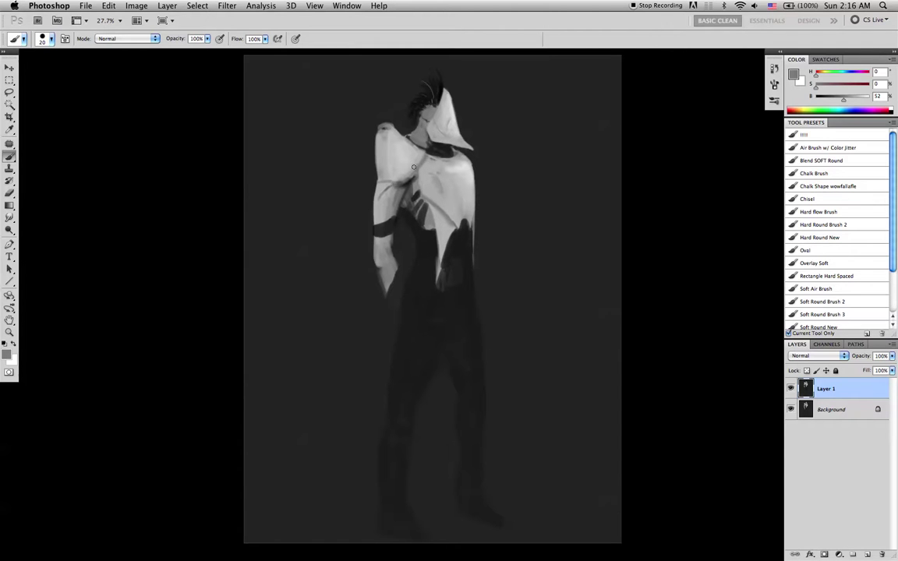
{"action": "left_click", "coordinate": [359, 154], "text": "alt"}
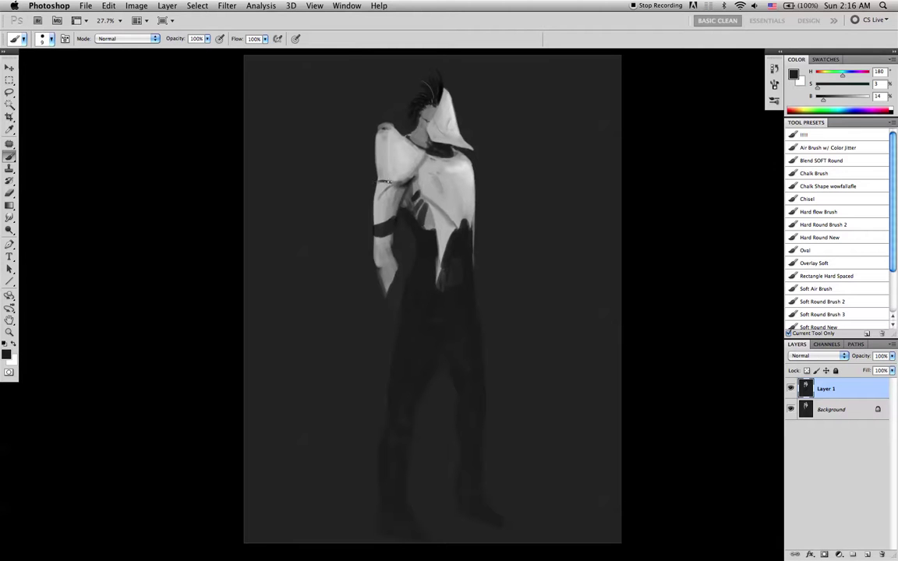
Step: Reshape the shoulder armour's lower corner with sampled light grey and sharpen the edge with a sampled dark tone
{"action": "left_click", "coordinate": [405, 173], "text": "alt"}
{"action": "key", "text": "bracketright"}
{"action": "key", "text": "bracketright"}
{"action": "key", "text": "bracketright"}
{"action": "key", "text": "bracketright"}
{"action": "key", "text": "bracketright"}
{"action": "key", "text": "bracketright"}
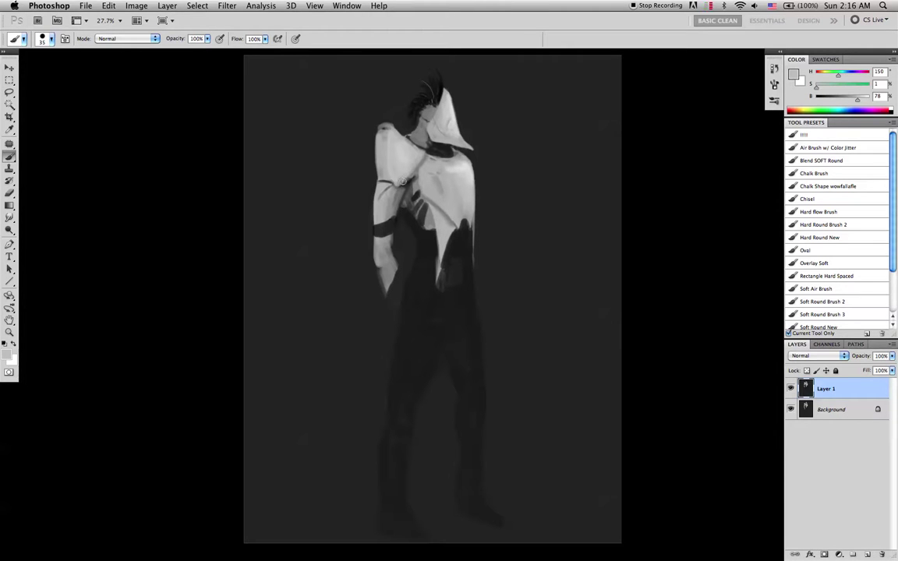
{"action": "left_click", "coordinate": [411, 186], "text": "alt"}
{"action": "left_click", "coordinate": [409, 180], "text": "alt"}
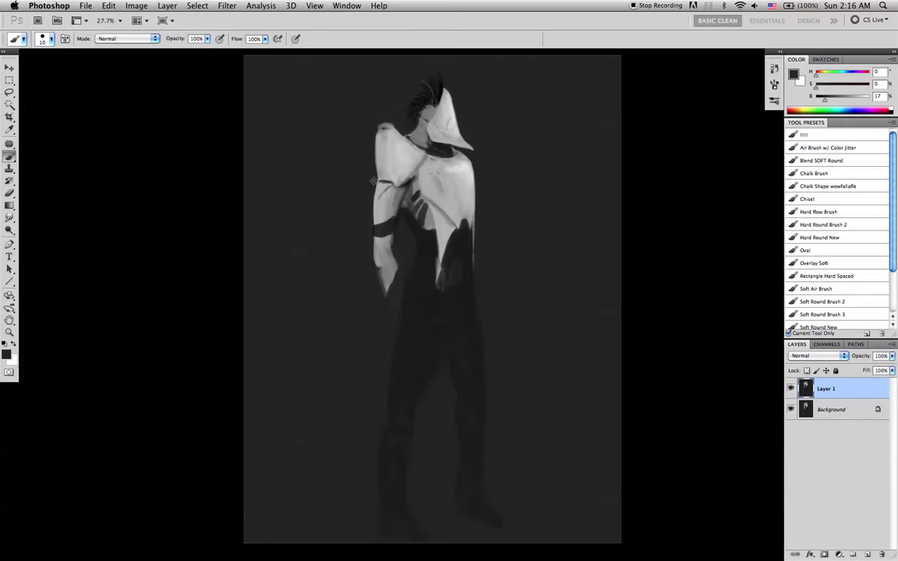
Step: Paint and blend a grey plane line down the shoulder armour and lighten its triangular front panel with sampled light grey
{"action": "key", "text": "bracketright"}
{"action": "key", "text": "bracketright"}
{"action": "key", "text": "bracketright"}
{"action": "key", "text": "XF86AudioLowerVolume"}
{"action": "left_click", "coordinate": [437, 118], "text": "alt"}
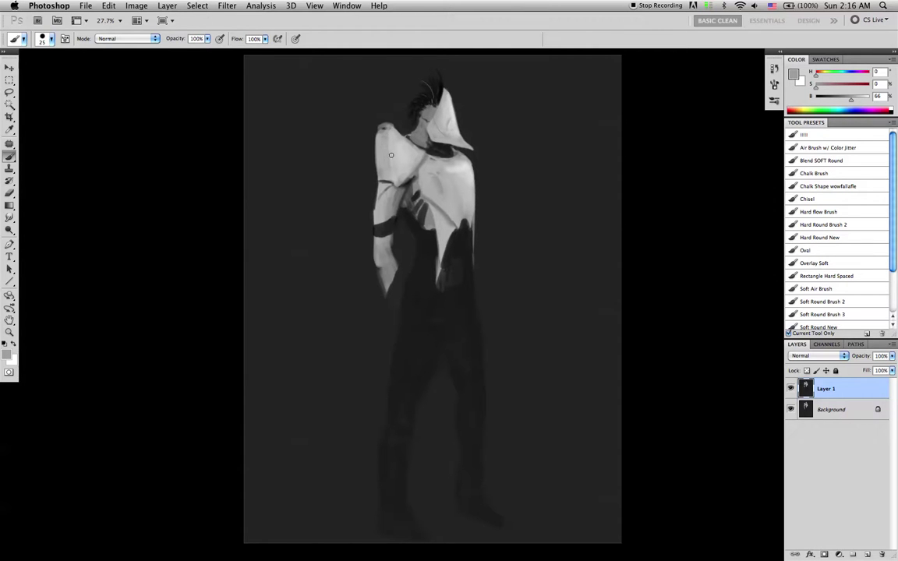
{"action": "key", "text": "r"}
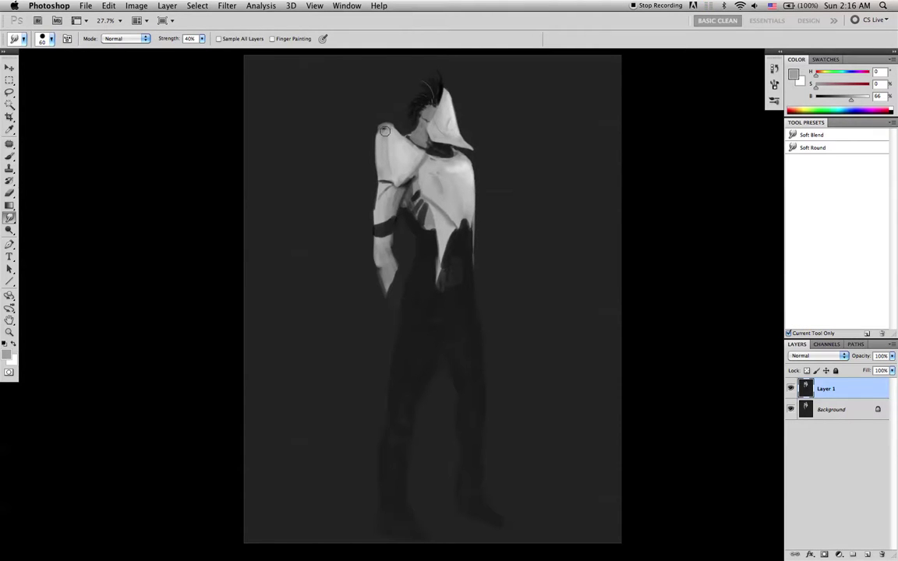
{"action": "key", "text": "b"}
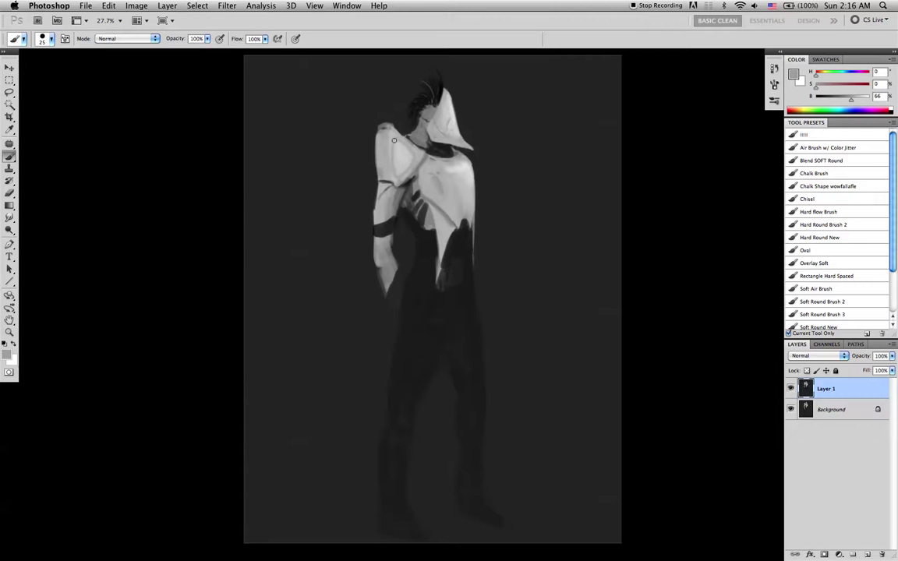
{"action": "left_click", "coordinate": [397, 150], "text": "alt"}
{"action": "left_click_drag", "start_coordinate": [397, 150], "coordinate": [399, 167]}
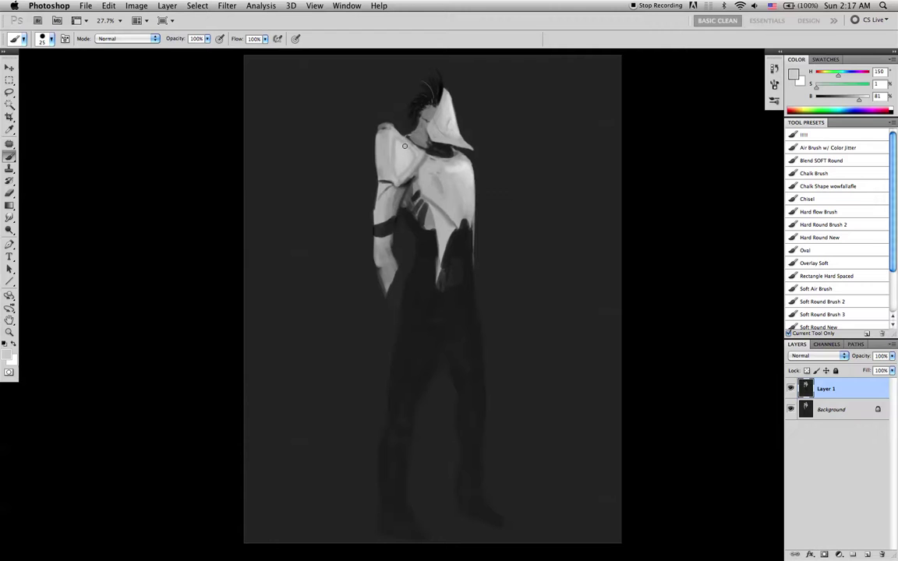
Step: Try a thin dark line down the edge of the shoulder armour's triangular panel
{"action": "key", "text": "x"}
{"action": "left_click", "coordinate": [412, 218], "text": "alt"}
{"action": "key", "text": "bracketleft"}
{"action": "key", "text": "bracketleft"}
{"action": "key", "text": "bracketleft"}
{"action": "left_click_drag", "start_coordinate": [395, 142], "coordinate": [396, 171]}
{"action": "key", "text": "super+z"}
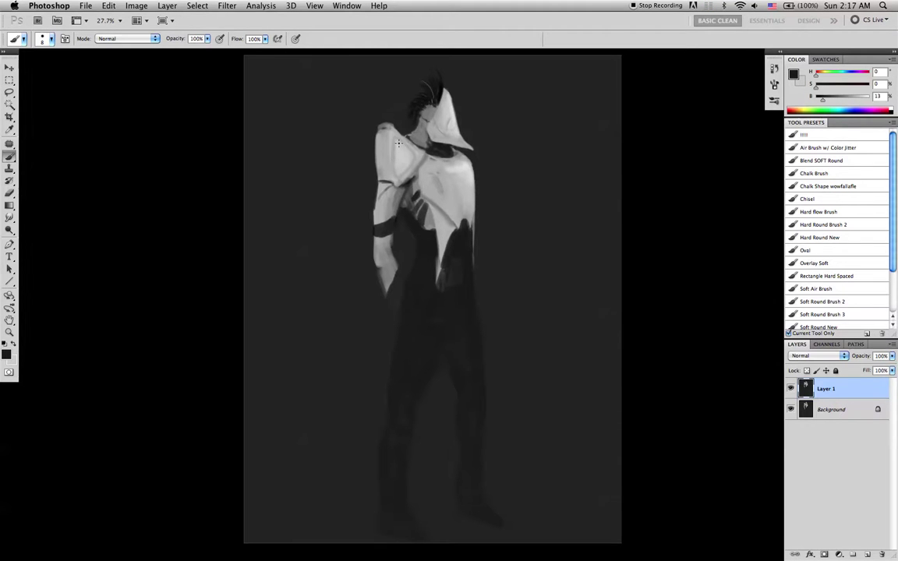
Step: Draw a thin dark zigzag emblem inside the triangular panel of the shoulder armour
{"action": "left_click_drag", "start_coordinate": [404, 147], "coordinate": [407, 162]}
{"action": "mouse_move", "coordinate": [401, 166]}
{"action": "left_mouse_down"}
{"action": "mouse_move", "coordinate": [398, 152]}
{"action": "mouse_move", "coordinate": [404, 161]}
{"action": "left_mouse_up"}
{"action": "key", "text": "super+z"}
{"action": "key", "text": "super+z"}
{"action": "key", "text": "bracketright"}
{"action": "key", "text": "bracketright"}
{"action": "key", "text": "bracketright"}
{"action": "key", "text": "bracketleft"}
{"action": "left_click_drag", "start_coordinate": [397, 150], "coordinate": [397, 163]}
{"action": "key", "text": "super+z"}
Step: Draw a thin dark angled line along the mask's inner lower edge and reset the colours to black and white
{"action": "key", "text": "bracketleft"}
{"action": "key", "text": "bracketleft"}
{"action": "key", "text": "bracketright"}
{"action": "key", "text": "bracketright"}
{"action": "key", "text": "bracketright"}
{"action": "key", "text": "d"}
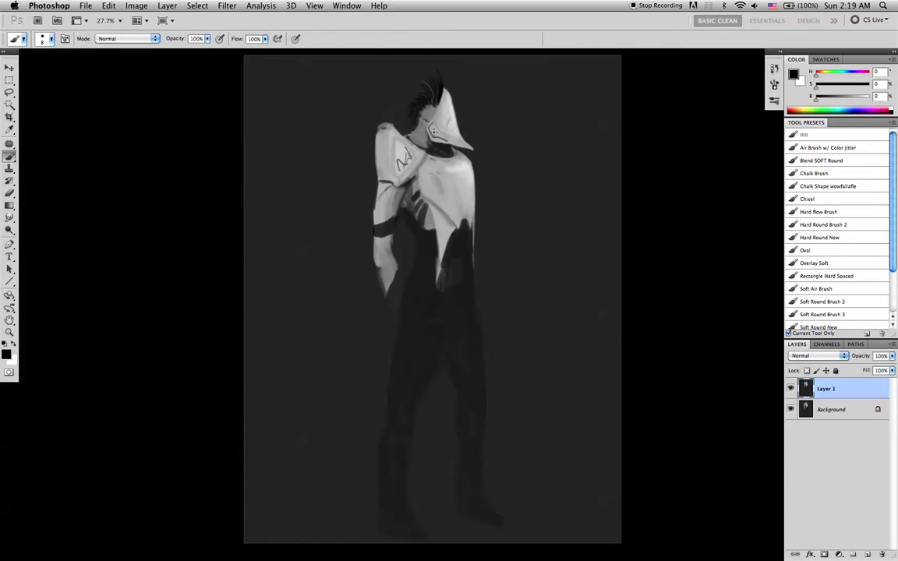
Step: Add a fine white highlight beside the dark angled line on the mask
{"action": "key", "text": "z"}
{"action": "key", "text": "b"}
{"action": "key", "text": "x"}
{"action": "key", "text": "z"}
{"action": "left_click_drag", "start_coordinate": [431, 128], "coordinate": [447, 133]}
{"action": "key", "text": "b"}
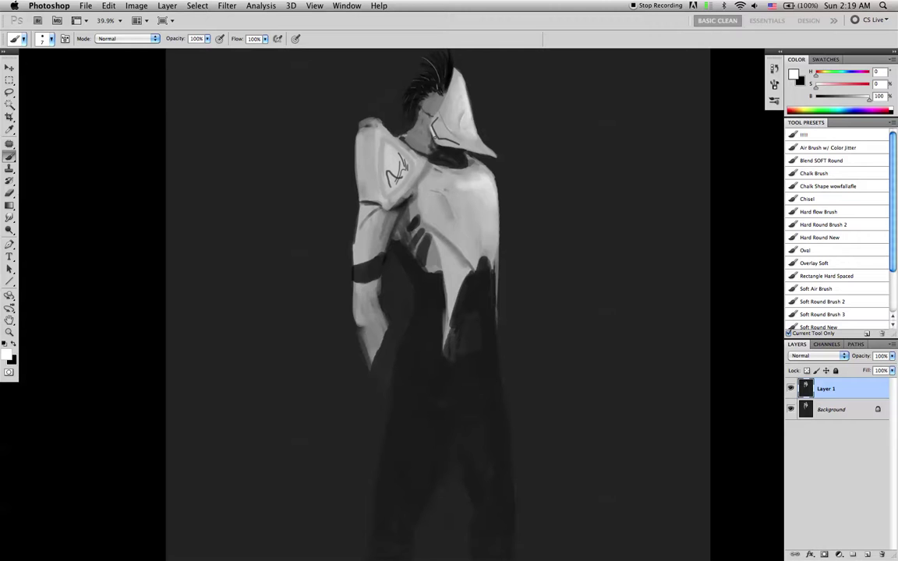
Step: Darken the neck beneath the mask with black at brush size 15 and refine its edge with sampled mid grey
{"action": "key", "text": "x"}
{"action": "key", "text": "bracketright"}
{"action": "key", "text": "bracketright"}
{"action": "key", "text": "bracketright"}
{"action": "key", "text": "bracketright"}
{"action": "key", "text": "bracketright"}
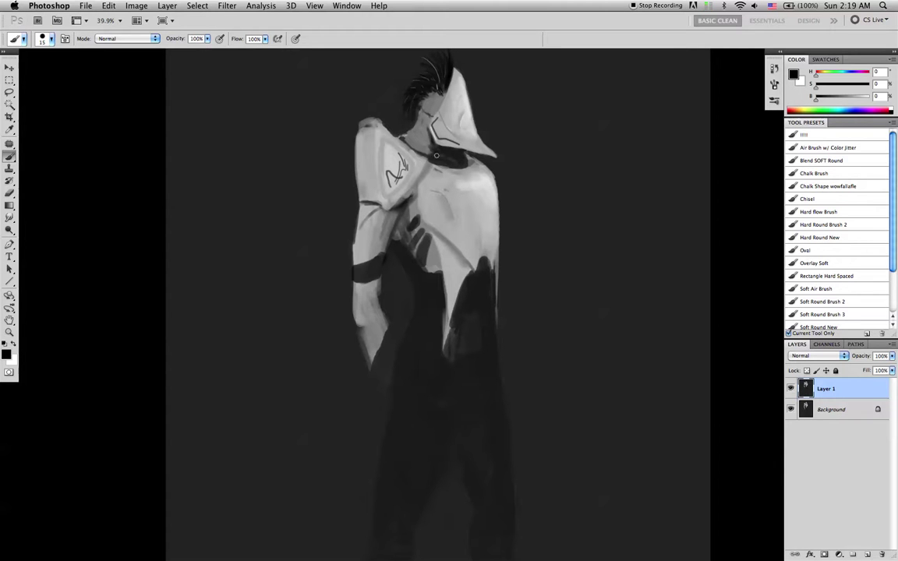
{"action": "left_click", "coordinate": [426, 137], "text": "alt"}
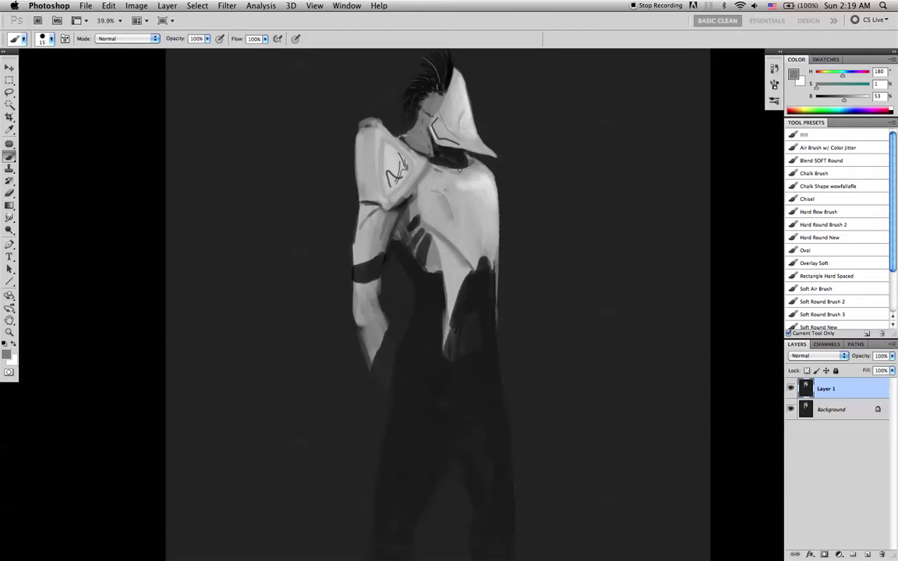
Step: Try light grey dabs and strokes on the dark waist beside the pointed chest plate
{"action": "left_click", "coordinate": [487, 218], "text": "alt"}
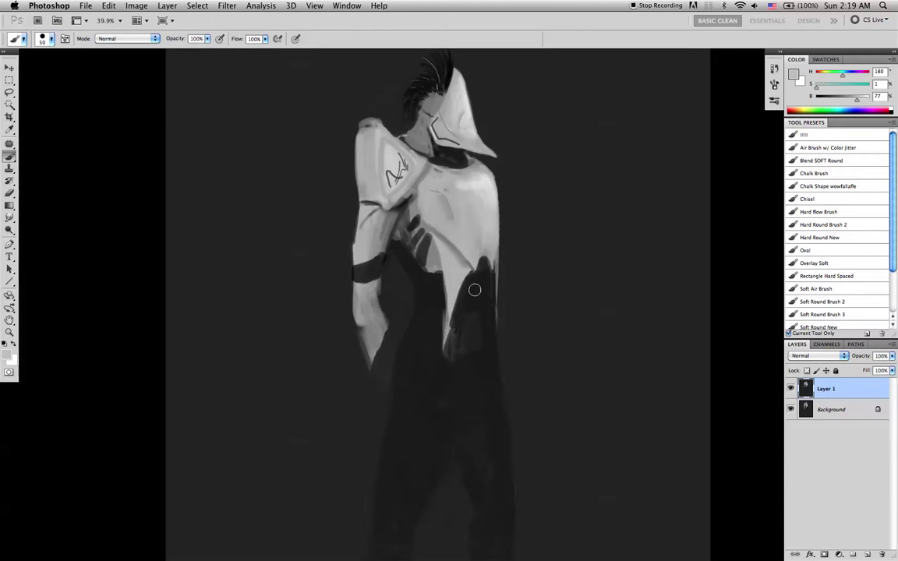
{"action": "mouse_move", "coordinate": [478, 287]}
{"action": "left_mouse_down"}
{"action": "mouse_move", "coordinate": [488, 326]}
{"action": "mouse_move", "coordinate": [475, 309]}
{"action": "mouse_move", "coordinate": [469, 316]}
{"action": "mouse_move", "coordinate": [482, 282]}
{"action": "left_mouse_up"}
{"action": "left_click_drag", "start_coordinate": [490, 315], "coordinate": [472, 301]}
{"action": "key", "text": "super+z"}
Step: Try blocking in a large light grey plate over the near thigh, edged with sampled mid grey
{"action": "key", "text": "bracketright"}
{"action": "key", "text": "bracketright"}
{"action": "key", "text": "bracketright"}
{"action": "key", "text": "bracketright"}
{"action": "key", "text": "bracketright"}
{"action": "left_click_drag", "start_coordinate": [419, 291], "coordinate": [409, 333]}
{"action": "mouse_move", "coordinate": [419, 290]}
{"action": "left_mouse_down"}
{"action": "mouse_move", "coordinate": [401, 349]}
{"action": "mouse_move", "coordinate": [405, 386]}
{"action": "mouse_move", "coordinate": [418, 396]}
{"action": "mouse_move", "coordinate": [431, 307]}
{"action": "mouse_move", "coordinate": [439, 393]}
{"action": "mouse_move", "coordinate": [412, 395]}
{"action": "mouse_move", "coordinate": [409, 353]}
{"action": "mouse_move", "coordinate": [423, 368]}
{"action": "mouse_move", "coordinate": [429, 303]}
{"action": "mouse_move", "coordinate": [414, 312]}
{"action": "mouse_move", "coordinate": [407, 362]}
{"action": "left_mouse_up"}
{"action": "left_click", "coordinate": [430, 259], "text": "alt"}
{"action": "mouse_move", "coordinate": [421, 299]}
{"action": "left_mouse_down"}
{"action": "mouse_move", "coordinate": [409, 361]}
{"action": "mouse_move", "coordinate": [427, 311]}
{"action": "mouse_move", "coordinate": [407, 384]}
{"action": "mouse_move", "coordinate": [403, 376]}
{"action": "mouse_move", "coordinate": [425, 363]}
{"action": "left_mouse_up"}
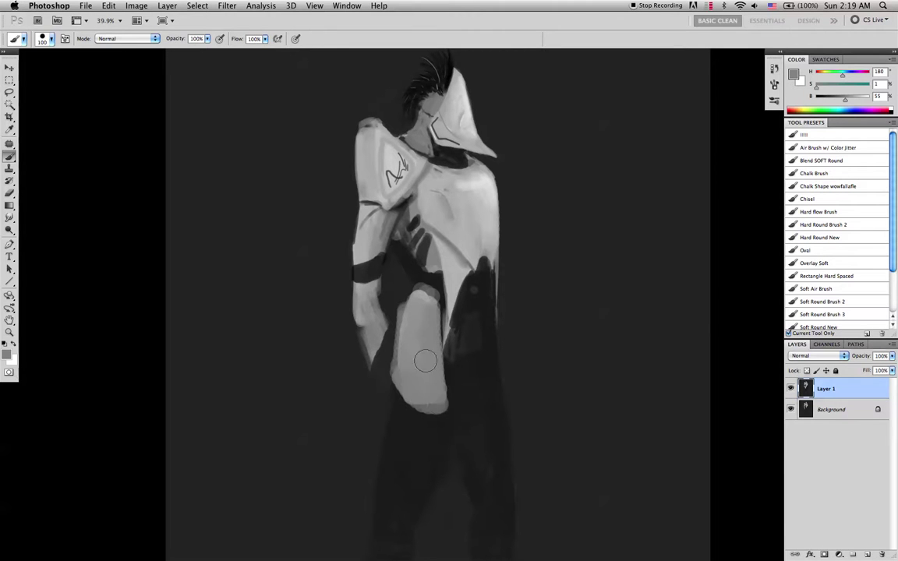
{"action": "key", "text": "alt+super+z"}
{"action": "key", "text": "alt+super+z"}
{"action": "key", "text": "alt+super+z"}
{"action": "key", "text": "alt+super+z"}
{"action": "key", "text": "alt+super+z"}
{"action": "key", "text": "alt+super+z"}
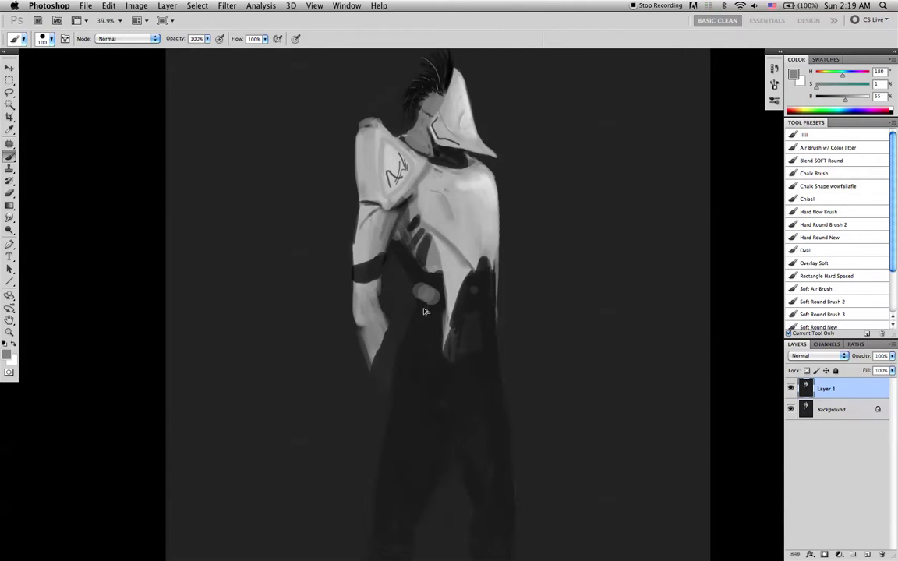
Step: Try a broad mid grey skirt shape across both hips and check it with the canvas mirrored
{"action": "mouse_move", "coordinate": [419, 299]}
{"action": "left_mouse_down"}
{"action": "mouse_move", "coordinate": [400, 348]}
{"action": "mouse_move", "coordinate": [400, 397]}
{"action": "mouse_move", "coordinate": [422, 311]}
{"action": "mouse_move", "coordinate": [432, 406]}
{"action": "mouse_move", "coordinate": [427, 309]}
{"action": "mouse_move", "coordinate": [430, 394]}
{"action": "mouse_move", "coordinate": [469, 328]}
{"action": "mouse_move", "coordinate": [464, 373]}
{"action": "mouse_move", "coordinate": [490, 386]}
{"action": "mouse_move", "coordinate": [497, 370]}
{"action": "mouse_move", "coordinate": [499, 401]}
{"action": "mouse_move", "coordinate": [474, 408]}
{"action": "mouse_move", "coordinate": [420, 389]}
{"action": "mouse_move", "coordinate": [454, 414]}
{"action": "mouse_move", "coordinate": [494, 395]}
{"action": "mouse_move", "coordinate": [476, 404]}
{"action": "mouse_move", "coordinate": [492, 382]}
{"action": "mouse_move", "coordinate": [493, 325]}
{"action": "mouse_move", "coordinate": [485, 302]}
{"action": "mouse_move", "coordinate": [474, 311]}
{"action": "mouse_move", "coordinate": [477, 301]}
{"action": "mouse_move", "coordinate": [453, 374]}
{"action": "mouse_move", "coordinate": [430, 329]}
{"action": "mouse_move", "coordinate": [431, 354]}
{"action": "mouse_move", "coordinate": [427, 304]}
{"action": "mouse_move", "coordinate": [417, 298]}
{"action": "mouse_move", "coordinate": [402, 346]}
{"action": "mouse_move", "coordinate": [409, 311]}
{"action": "mouse_move", "coordinate": [399, 392]}
{"action": "mouse_move", "coordinate": [420, 389]}
{"action": "mouse_move", "coordinate": [412, 398]}
{"action": "mouse_move", "coordinate": [407, 350]}
{"action": "mouse_move", "coordinate": [398, 397]}
{"action": "mouse_move", "coordinate": [397, 378]}
{"action": "mouse_move", "coordinate": [401, 402]}
{"action": "mouse_move", "coordinate": [465, 407]}
{"action": "left_mouse_up"}
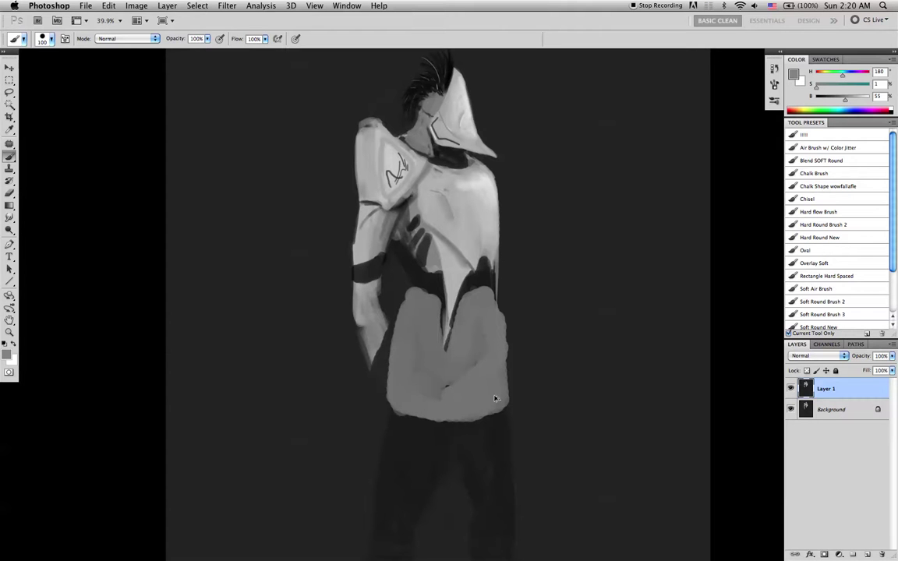
{"action": "key", "text": "super+shift+h"}
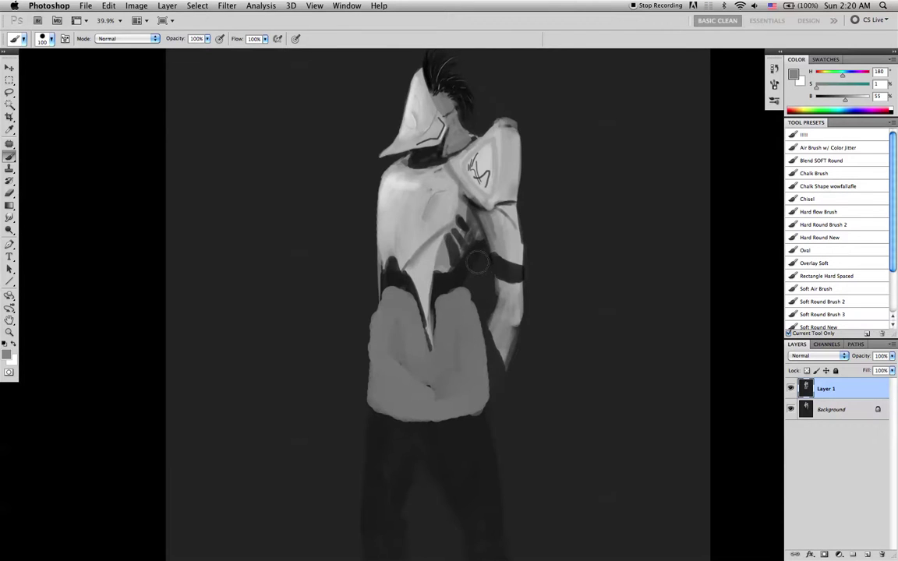
{"action": "key", "text": "super+shift+h"}
{"action": "key", "text": "alt+super+z"}
{"action": "key", "text": "alt+super+z"}
{"action": "key", "text": "alt+super+z"}
{"action": "key", "text": "bracketleft"}
{"action": "key", "text": "bracketleft"}
{"action": "key", "text": "bracketleft"}
{"action": "key", "text": "bracketleft"}
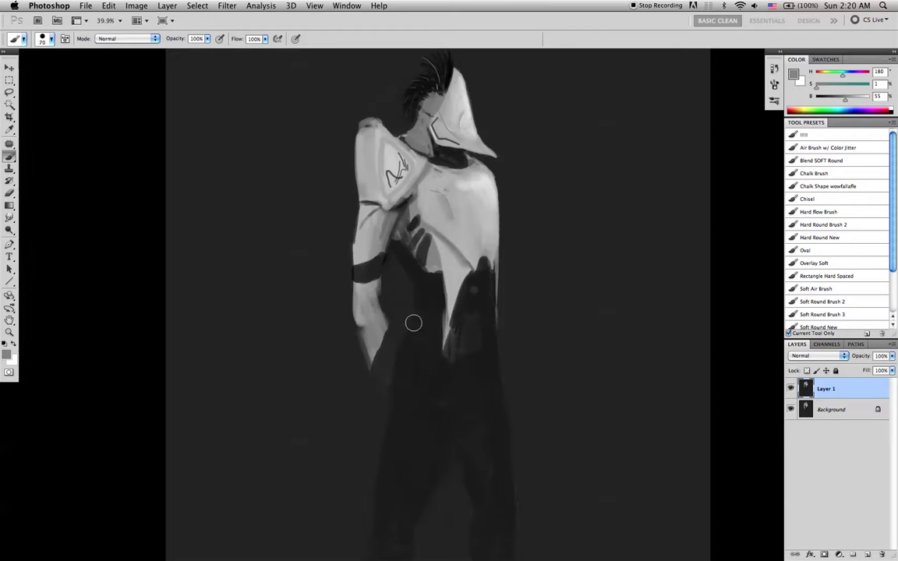
Step: Paint a curved mid grey plate over the near hip and thigh, sweeping to a point between the legs
{"action": "mouse_move", "coordinate": [412, 306]}
{"action": "left_mouse_down"}
{"action": "mouse_move", "coordinate": [430, 348]}
{"action": "mouse_move", "coordinate": [428, 359]}
{"action": "mouse_move", "coordinate": [415, 347]}
{"action": "mouse_move", "coordinate": [411, 316]}
{"action": "mouse_move", "coordinate": [436, 414]}
{"action": "mouse_move", "coordinate": [420, 400]}
{"action": "mouse_move", "coordinate": [410, 354]}
{"action": "mouse_move", "coordinate": [408, 379]}
{"action": "mouse_move", "coordinate": [399, 379]}
{"action": "mouse_move", "coordinate": [400, 358]}
{"action": "mouse_move", "coordinate": [397, 397]}
{"action": "mouse_move", "coordinate": [433, 421]}
{"action": "mouse_move", "coordinate": [418, 323]}
{"action": "mouse_move", "coordinate": [435, 405]}
{"action": "mouse_move", "coordinate": [399, 398]}
{"action": "mouse_move", "coordinate": [442, 413]}
{"action": "mouse_move", "coordinate": [417, 325]}
{"action": "mouse_move", "coordinate": [449, 422]}
{"action": "left_mouse_up"}
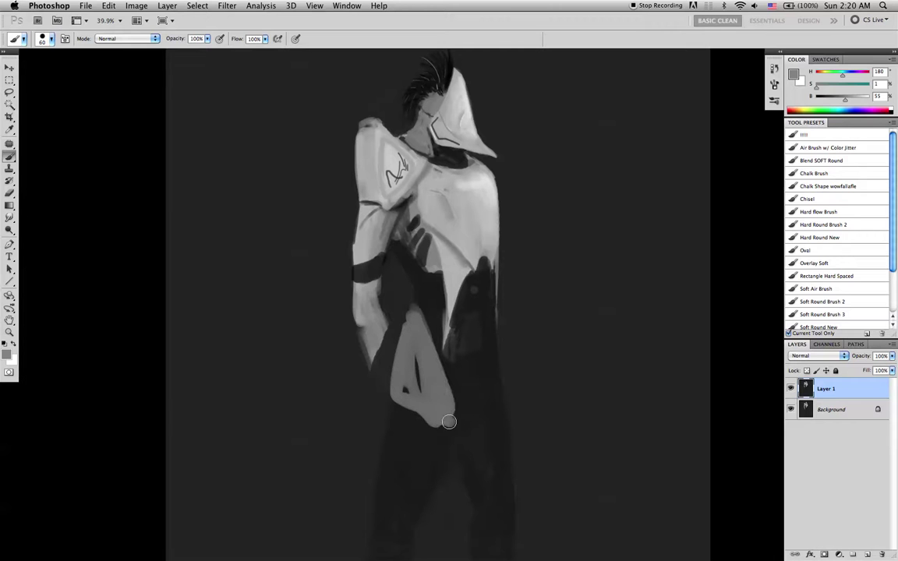
{"action": "key", "text": "super+z"}
{"action": "mouse_move", "coordinate": [383, 399]}
{"action": "left_mouse_down"}
{"action": "mouse_move", "coordinate": [452, 419]}
{"action": "mouse_move", "coordinate": [421, 343]}
{"action": "mouse_move", "coordinate": [407, 335]}
{"action": "mouse_move", "coordinate": [398, 382]}
{"action": "mouse_move", "coordinate": [450, 425]}
{"action": "mouse_move", "coordinate": [401, 384]}
{"action": "mouse_move", "coordinate": [413, 381]}
{"action": "mouse_move", "coordinate": [388, 331]}
{"action": "mouse_move", "coordinate": [414, 387]}
{"action": "left_mouse_up"}
{"action": "mouse_move", "coordinate": [447, 422]}
{"action": "left_mouse_down"}
{"action": "mouse_move", "coordinate": [421, 349]}
{"action": "mouse_move", "coordinate": [419, 367]}
{"action": "mouse_move", "coordinate": [415, 338]}
{"action": "mouse_move", "coordinate": [405, 345]}
{"action": "mouse_move", "coordinate": [414, 318]}
{"action": "mouse_move", "coordinate": [429, 326]}
{"action": "mouse_move", "coordinate": [412, 316]}
{"action": "mouse_move", "coordinate": [399, 332]}
{"action": "mouse_move", "coordinate": [391, 393]}
{"action": "mouse_move", "coordinate": [402, 336]}
{"action": "mouse_move", "coordinate": [393, 351]}
{"action": "mouse_move", "coordinate": [389, 399]}
{"action": "left_mouse_up"}
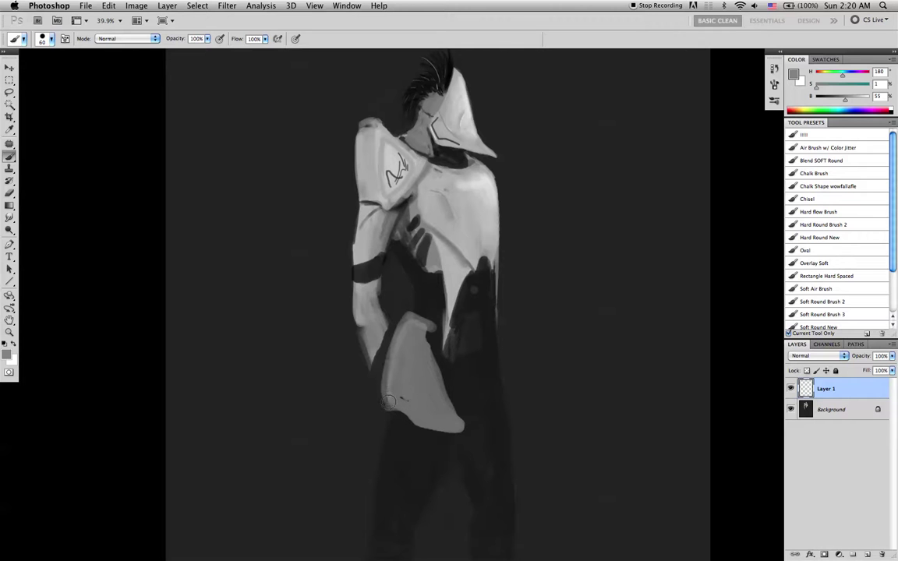
{"action": "mouse_move", "coordinate": [421, 347]}
{"action": "left_mouse_down"}
{"action": "mouse_move", "coordinate": [424, 380]}
{"action": "mouse_move", "coordinate": [426, 344]}
{"action": "mouse_move", "coordinate": [444, 411]}
{"action": "mouse_move", "coordinate": [429, 340]}
{"action": "mouse_move", "coordinate": [460, 419]}
{"action": "left_mouse_up"}
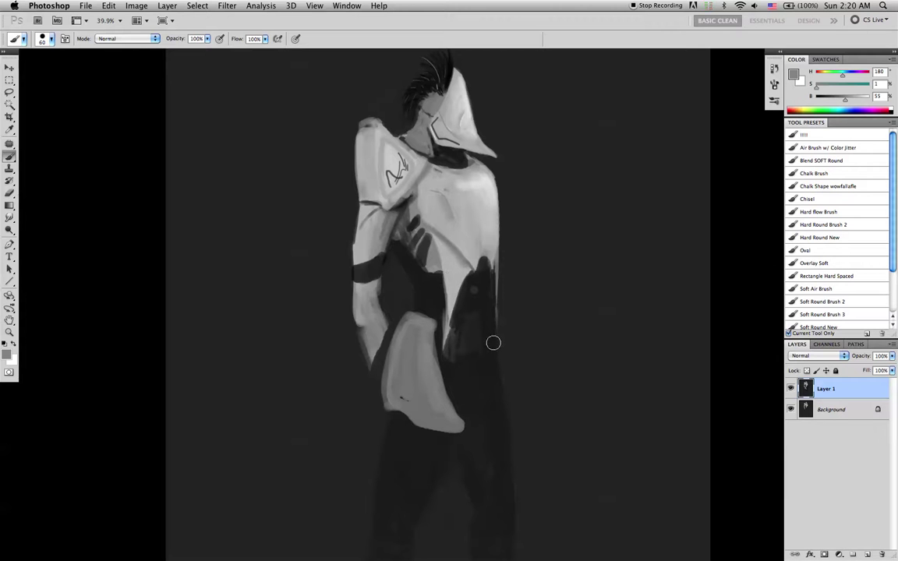
Step: Paint a narrow mid grey plate along the far hip's outer edge and flip the canvas horizontally
{"action": "mouse_move", "coordinate": [496, 327]}
{"action": "left_mouse_down"}
{"action": "mouse_move", "coordinate": [505, 406]}
{"action": "mouse_move", "coordinate": [493, 421]}
{"action": "mouse_move", "coordinate": [507, 411]}
{"action": "mouse_move", "coordinate": [495, 336]}
{"action": "mouse_move", "coordinate": [498, 361]}
{"action": "left_mouse_up"}
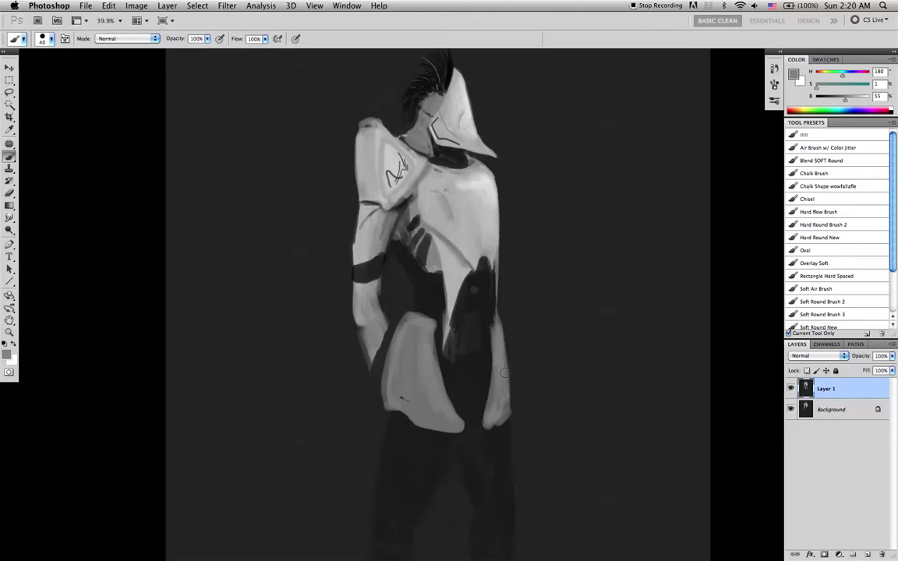
{"action": "key", "text": "super+z"}
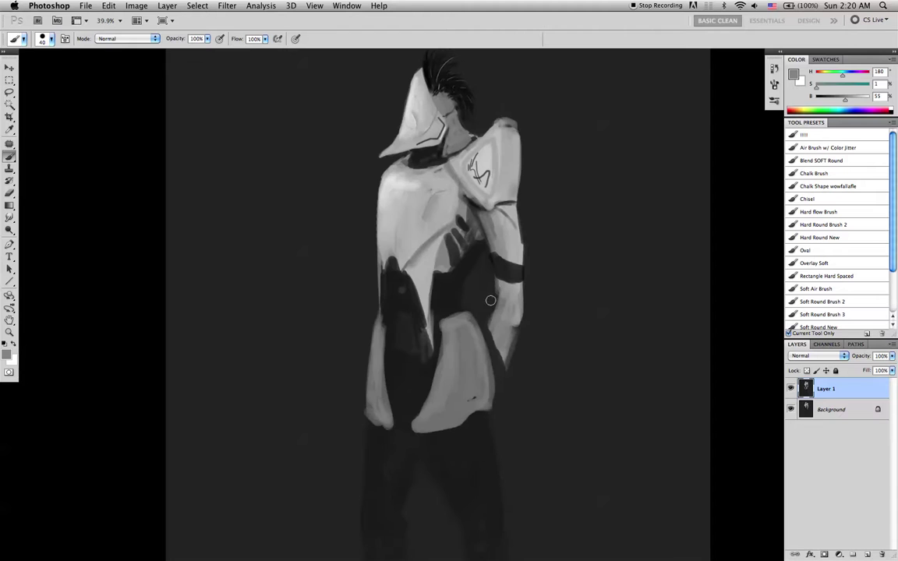
Step: Try a large white stroke over the dark area between the two hip plates
{"action": "key", "text": "d"}
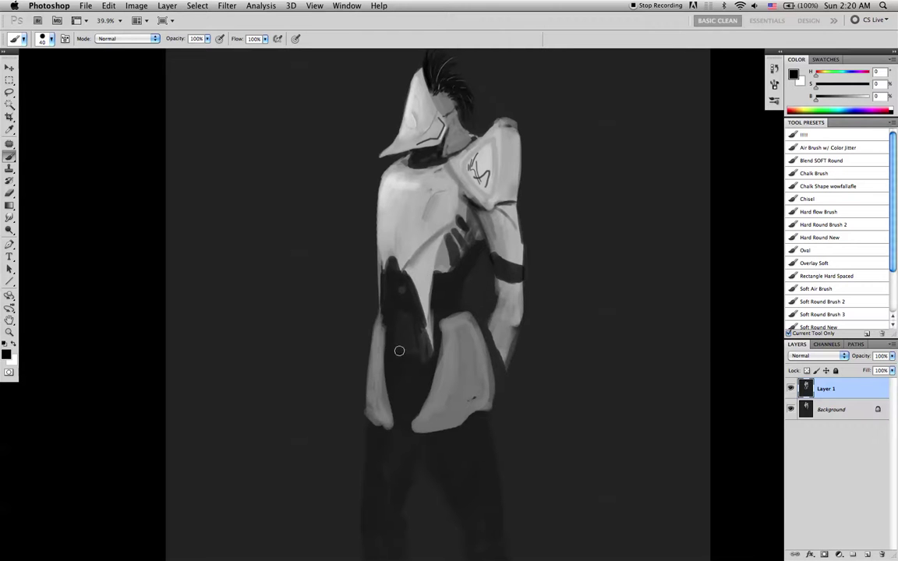
{"action": "key", "text": "bracketright"}
{"action": "key", "text": "bracketright"}
{"action": "key", "text": "bracketright"}
{"action": "key", "text": "bracketright"}
{"action": "key", "text": "bracketright"}
{"action": "key", "text": "bracketright"}
{"action": "key", "text": "bracketright"}
{"action": "key", "text": "bracketright"}
{"action": "key", "text": "x"}
{"action": "mouse_move", "coordinate": [398, 338]}
{"action": "left_mouse_down"}
{"action": "mouse_move", "coordinate": [399, 410]}
{"action": "mouse_move", "coordinate": [428, 349]}
{"action": "mouse_move", "coordinate": [402, 356]}
{"action": "mouse_move", "coordinate": [418, 330]}
{"action": "mouse_move", "coordinate": [389, 335]}
{"action": "mouse_move", "coordinate": [434, 314]}
{"action": "mouse_move", "coordinate": [454, 318]}
{"action": "mouse_move", "coordinate": [397, 321]}
{"action": "mouse_move", "coordinate": [404, 407]}
{"action": "mouse_move", "coordinate": [419, 320]}
{"action": "mouse_move", "coordinate": [417, 395]}
{"action": "mouse_move", "coordinate": [430, 357]}
{"action": "mouse_move", "coordinate": [394, 429]}
{"action": "mouse_move", "coordinate": [407, 433]}
{"action": "mouse_move", "coordinate": [435, 408]}
{"action": "mouse_move", "coordinate": [421, 430]}
{"action": "left_mouse_up"}
{"action": "key", "text": "super+z"}
{"action": "left_click", "coordinate": [454, 327], "text": "alt"}
{"action": "key", "text": "super+z"}
Step: Extend the chest plate's outer edge with light grey strokes, widening the chest below the far shoulder
{"action": "key", "text": "bracketleft"}
{"action": "key", "text": "bracketleft"}
{"action": "key", "text": "bracketleft"}
{"action": "key", "text": "bracketleft"}
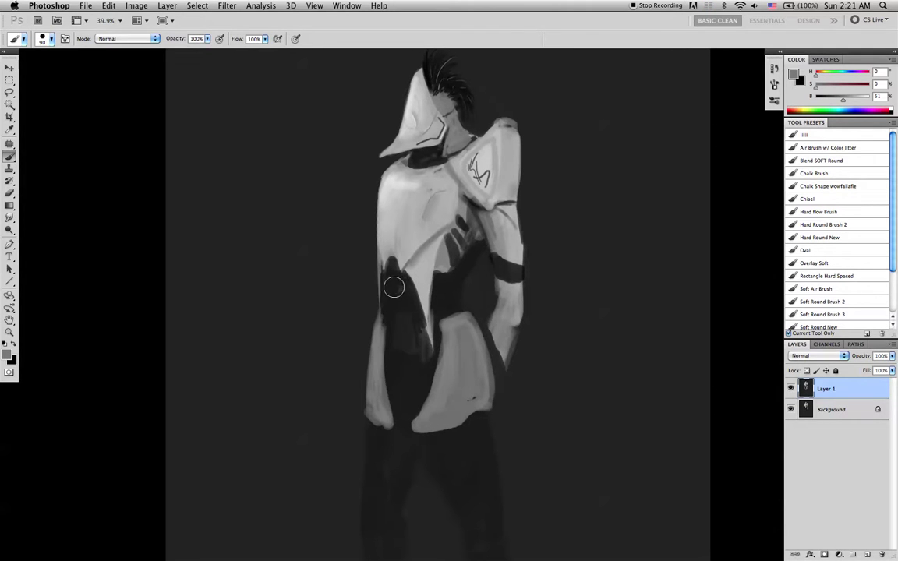
{"action": "left_click", "coordinate": [366, 260], "text": "alt"}
{"action": "key", "text": "bracketleft"}
{"action": "key", "text": "bracketleft"}
{"action": "key", "text": "bracketleft"}
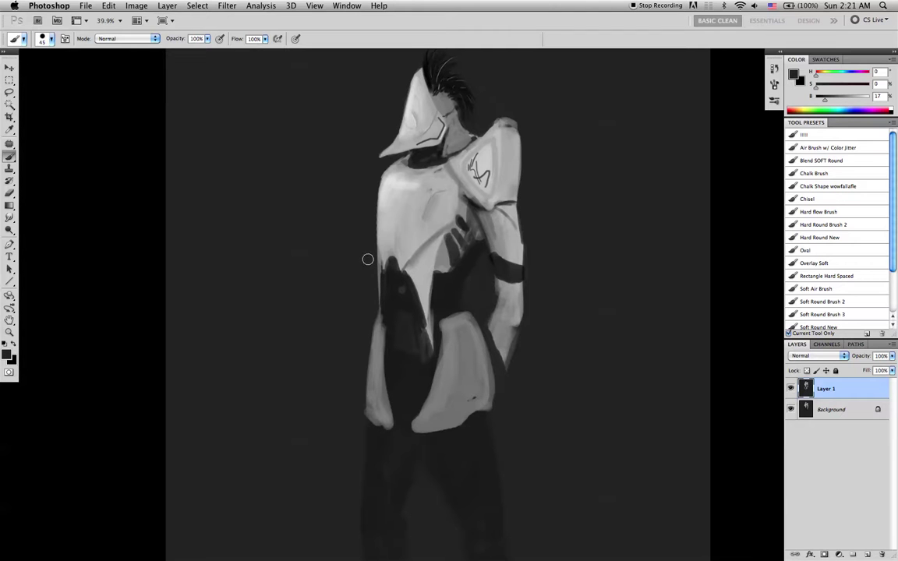
{"action": "left_click", "coordinate": [387, 222], "text": "alt"}
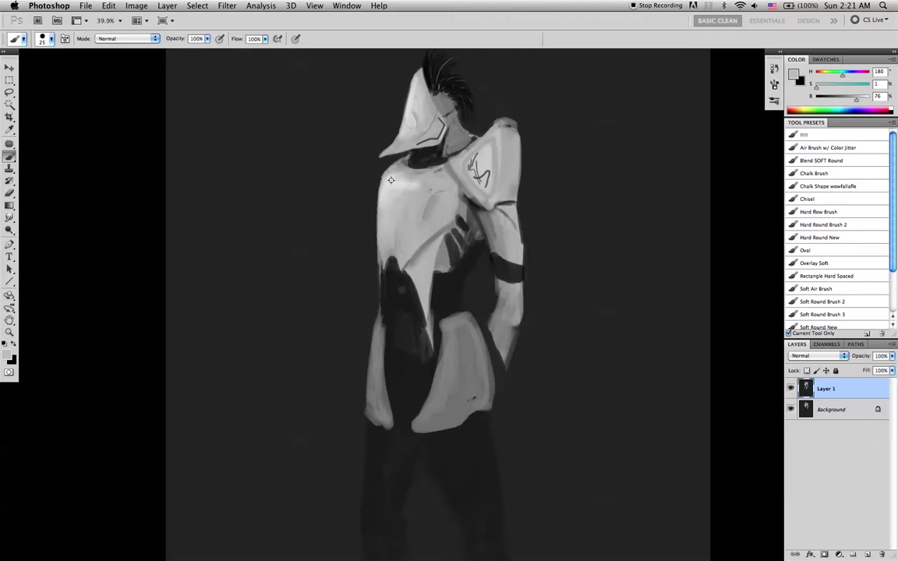
{"action": "left_click", "coordinate": [380, 195], "text": "alt"}
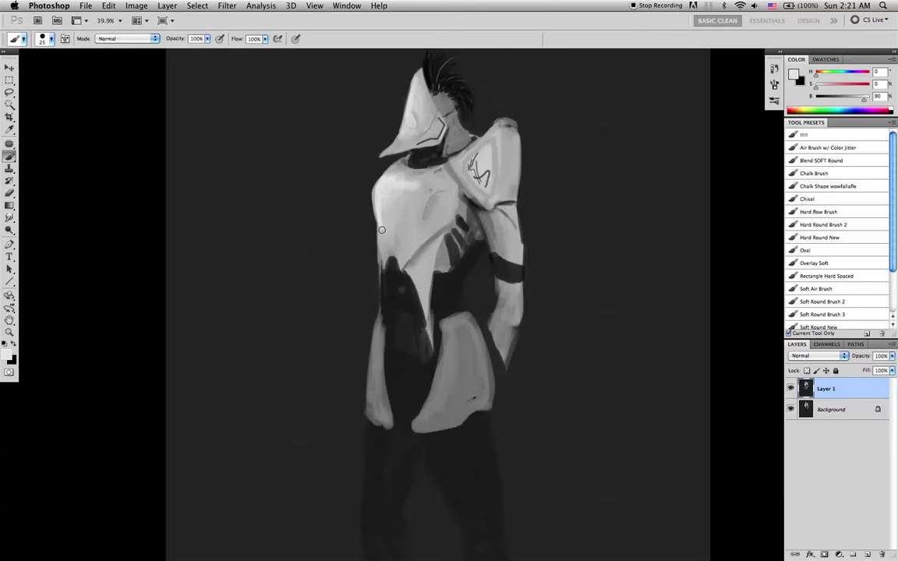
{"action": "left_click_drag", "start_coordinate": [375, 196], "coordinate": [376, 227]}
{"action": "left_click", "coordinate": [383, 210], "text": "alt"}
{"action": "left_click", "coordinate": [377, 206], "text": "alt"}
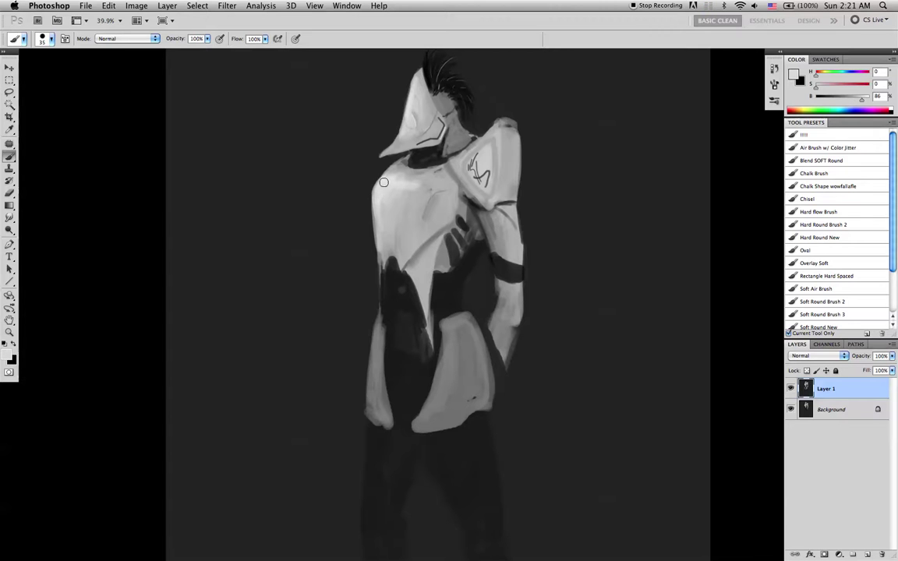
{"action": "key", "text": "d"}
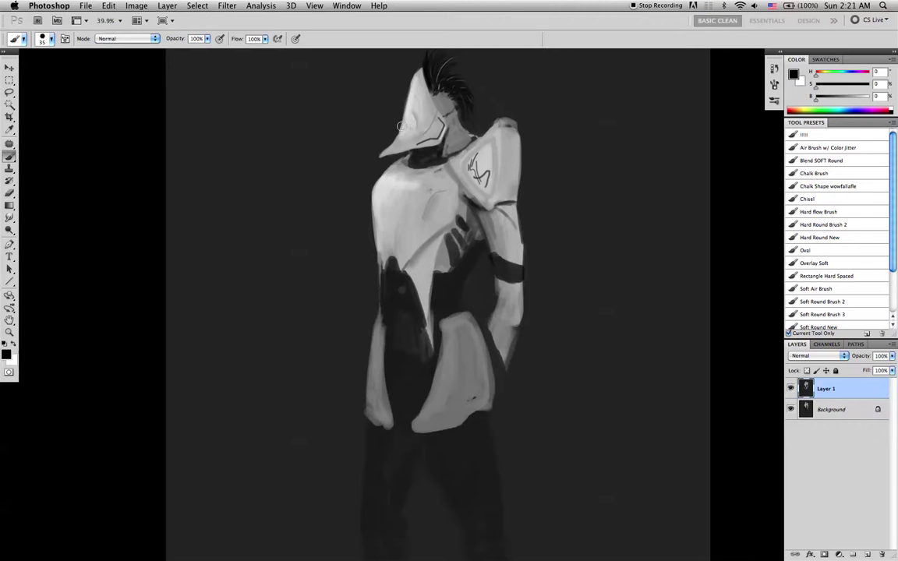
Step: Fill the chest plate with smooth light grey and cover the dark notch at its base, forming a rounded lower tip
{"action": "left_click", "coordinate": [377, 195], "text": "alt"}
{"action": "key", "text": "bracketright"}
{"action": "left_click_drag", "start_coordinate": [387, 211], "coordinate": [386, 247]}
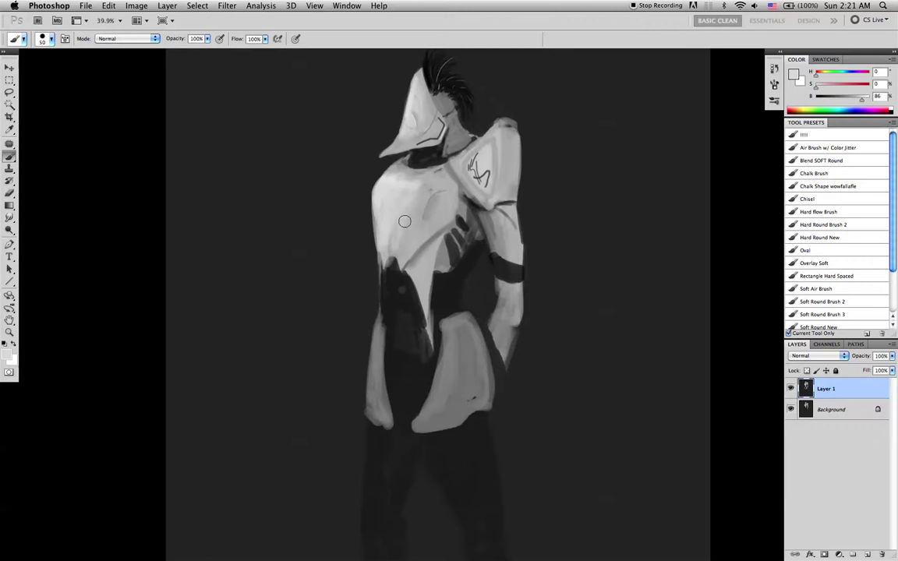
{"action": "left_click_drag", "start_coordinate": [387, 271], "coordinate": [393, 267]}
{"action": "left_click_drag", "start_coordinate": [393, 269], "coordinate": [411, 186]}
{"action": "mouse_move", "coordinate": [387, 263]}
{"action": "left_mouse_down"}
{"action": "mouse_move", "coordinate": [387, 223]}
{"action": "mouse_move", "coordinate": [405, 261]}
{"action": "mouse_move", "coordinate": [393, 276]}
{"action": "mouse_move", "coordinate": [390, 247]}
{"action": "mouse_move", "coordinate": [395, 269]}
{"action": "left_mouse_up"}
{"action": "left_click", "coordinate": [411, 222], "text": "alt"}
{"action": "mouse_move", "coordinate": [414, 229]}
{"action": "left_mouse_down"}
{"action": "mouse_move", "coordinate": [401, 261]}
{"action": "mouse_move", "coordinate": [419, 188]}
{"action": "mouse_move", "coordinate": [397, 265]}
{"action": "mouse_move", "coordinate": [426, 175]}
{"action": "mouse_move", "coordinate": [397, 267]}
{"action": "mouse_move", "coordinate": [433, 186]}
{"action": "left_mouse_up"}
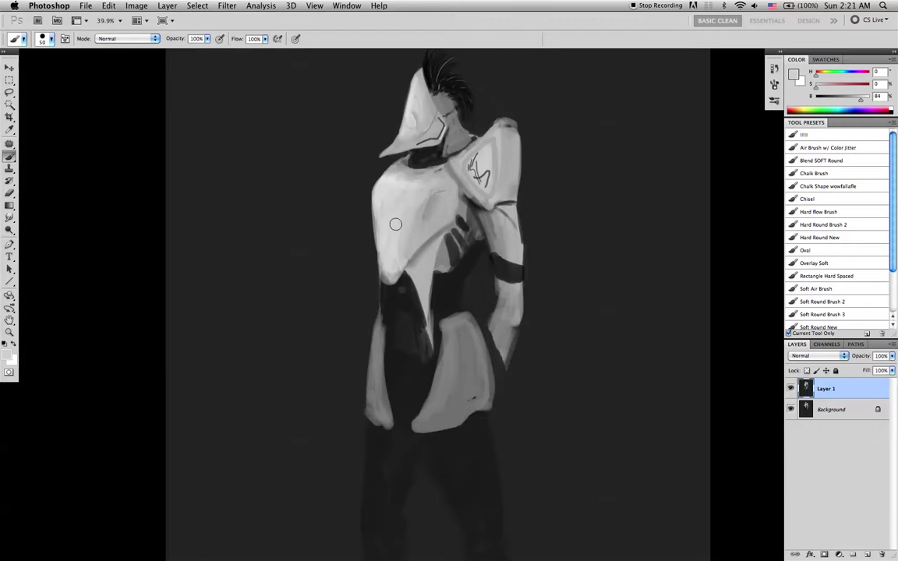
Step: Merge the painted layer down, add a new empty layer and reset the colours to black and white
{"action": "key", "text": "super+e"}
{"action": "key", "text": "alt+shift+super+n"}
{"action": "key", "text": "d"}
Step: Draw thin dark grey scroll ornaments along the chest plate's neckline with a small brush
{"action": "left_click", "coordinate": [510, 263], "text": "alt"}
{"action": "key", "text": "bracketleft"}
{"action": "key", "text": "bracketleft"}
{"action": "key", "text": "bracketleft"}
{"action": "key", "text": "bracketleft"}
{"action": "key", "text": "bracketleft"}
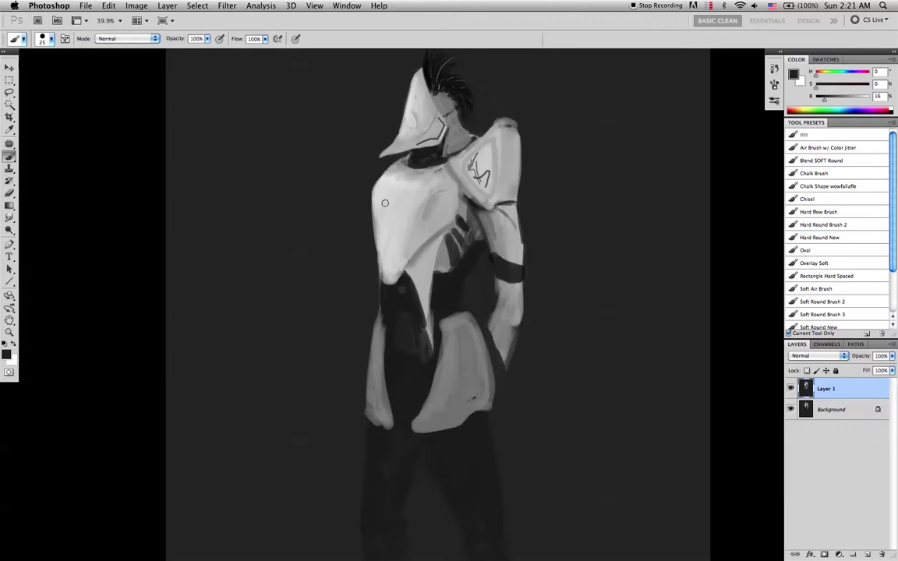
{"action": "key", "text": "bracketright"}
{"action": "key", "text": "bracketleft"}
{"action": "key", "text": "super+z"}
{"action": "key", "text": "super+z"}
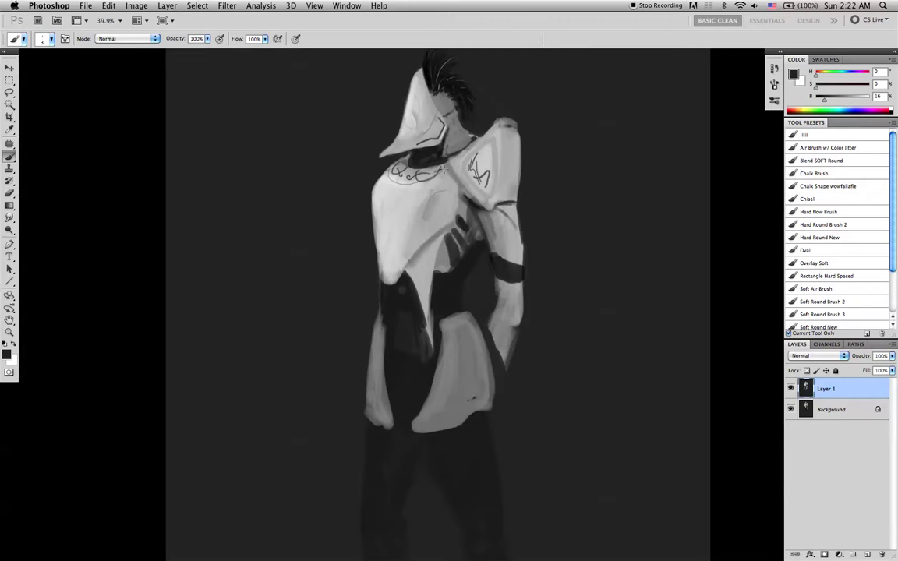
{"action": "key", "text": "super+z"}
{"action": "key", "text": "super+z"}
Step: Try a thick dark angular line around the outer side of the neckline scrolls
{"action": "left_click_drag", "start_coordinate": [387, 173], "coordinate": [391, 187]}
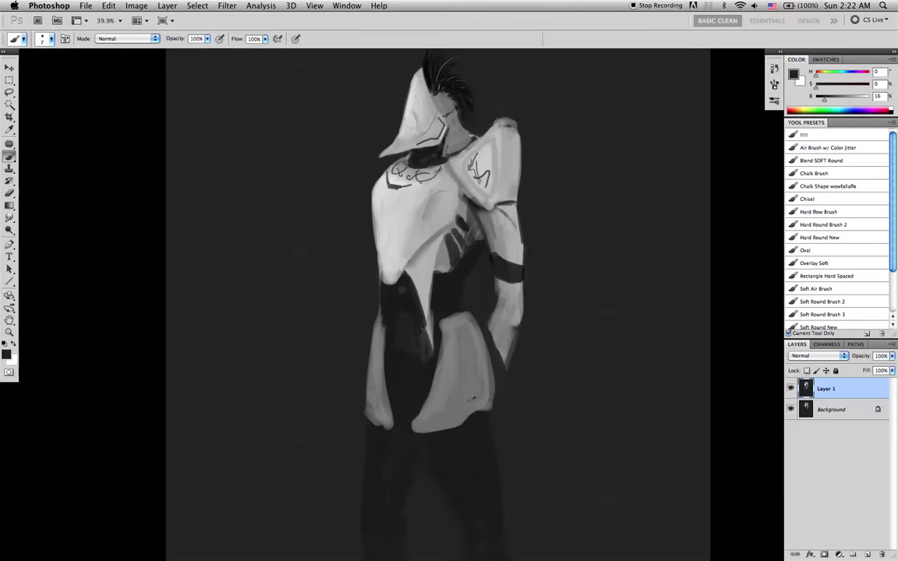
{"action": "key", "text": "super+alt+z"}
{"action": "key", "text": "super+alt+z"}
{"action": "key", "text": "super+alt+z"}
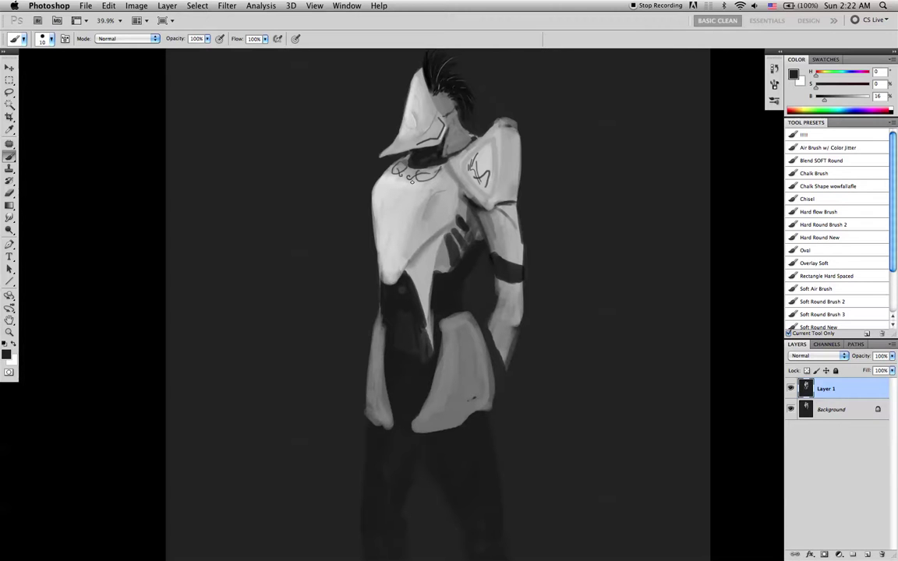
Step: Finish the neckline ornament with a dark band and draw a thin leaf-like lattice along the chest plate's lower edge
{"action": "key", "text": "bracketleft"}
{"action": "key", "text": "super+z"}
{"action": "key", "text": "bracketleft"}
{"action": "key", "text": "bracketleft"}
{"action": "key", "text": "bracketleft"}
{"action": "key", "text": "bracketleft"}
{"action": "left_click_drag", "start_coordinate": [399, 259], "coordinate": [449, 219]}
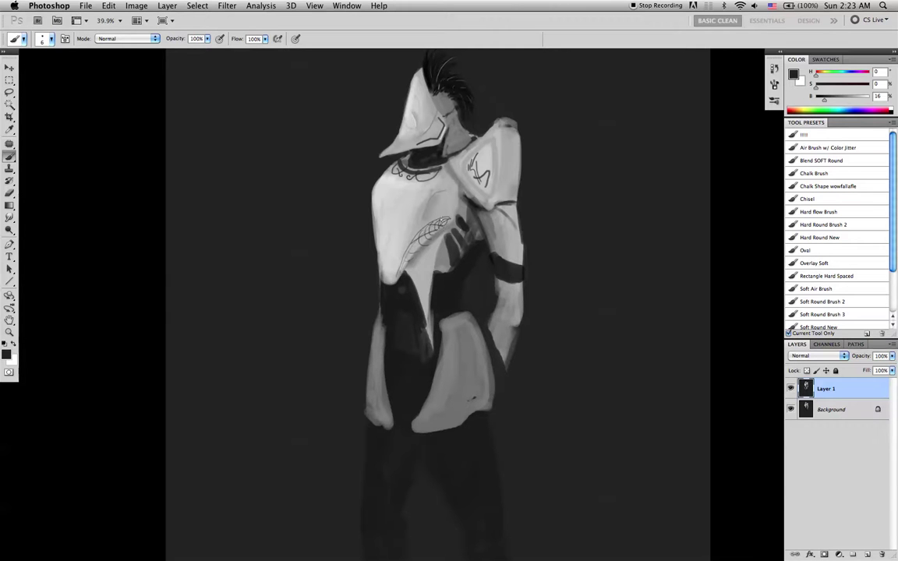
Step: Paint a grey shadow beneath the chest plate's lower edge under the lattice ornament and soften it with the Smudge tool
{"action": "left_click", "coordinate": [426, 246], "text": "alt"}
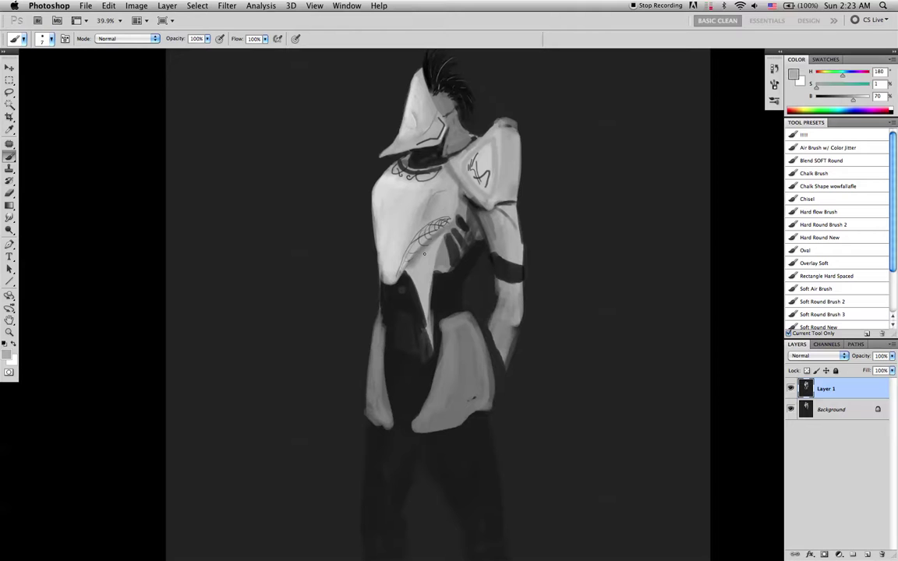
{"action": "key", "text": "d"}
{"action": "left_click", "coordinate": [465, 227], "text": "alt"}
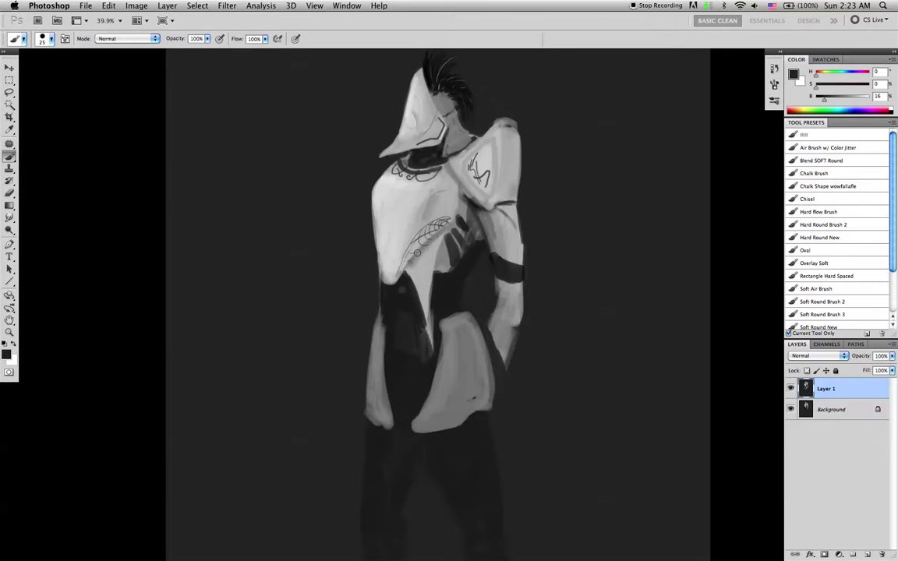
{"action": "key", "text": "r"}
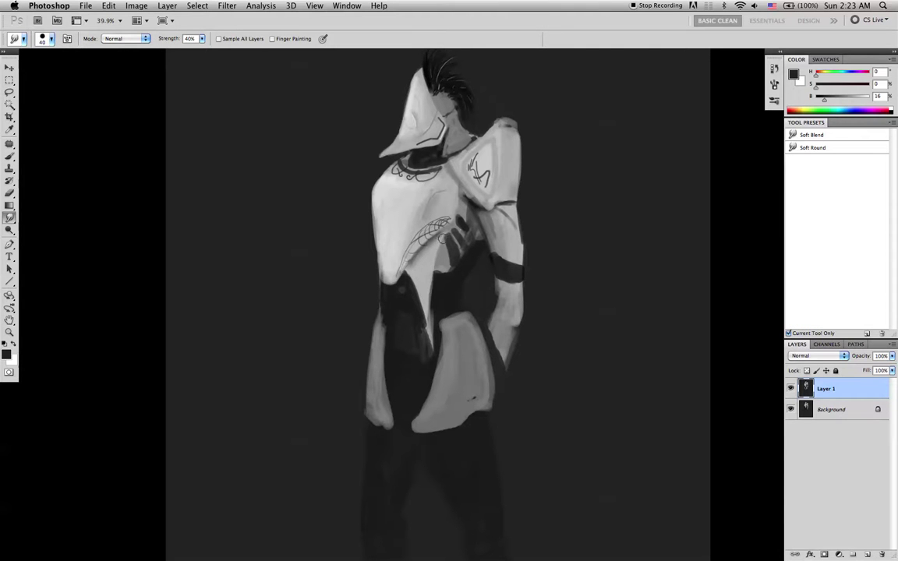
{"action": "key", "text": "b"}
{"action": "left_click", "coordinate": [435, 247], "text": "alt"}
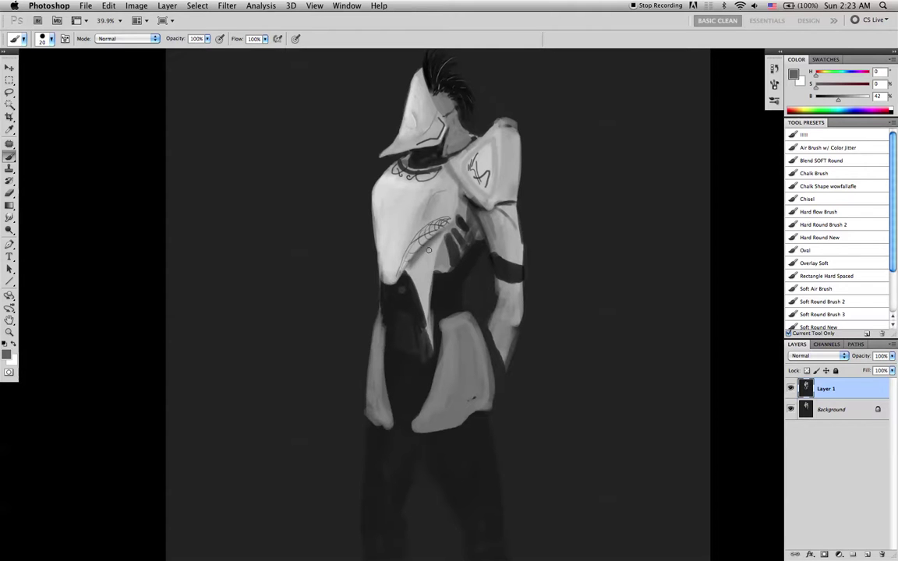
{"action": "key", "text": "r"}
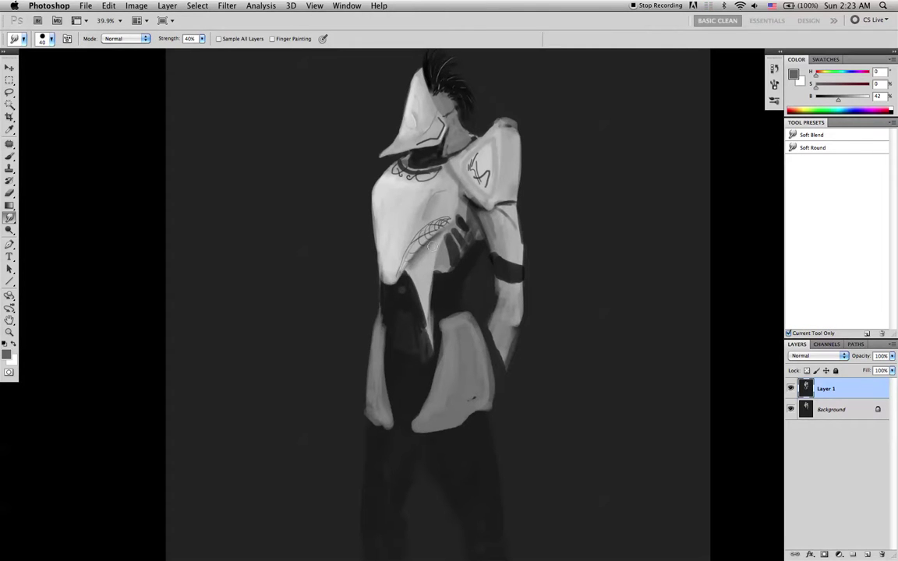
{"action": "key", "text": "b"}
{"action": "left_click", "coordinate": [418, 250], "text": "alt"}
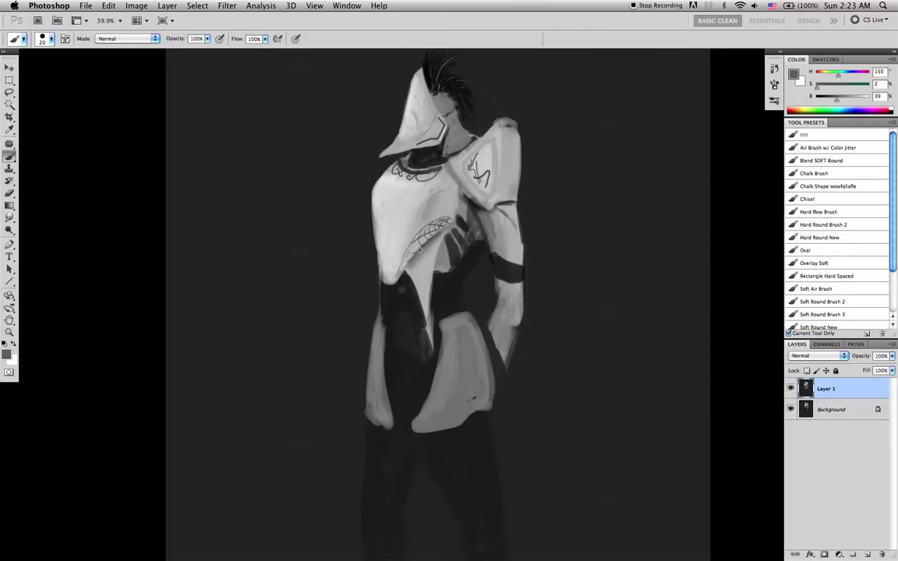
{"action": "key", "text": "bracketleft"}
{"action": "left_click", "coordinate": [408, 279], "text": "alt"}
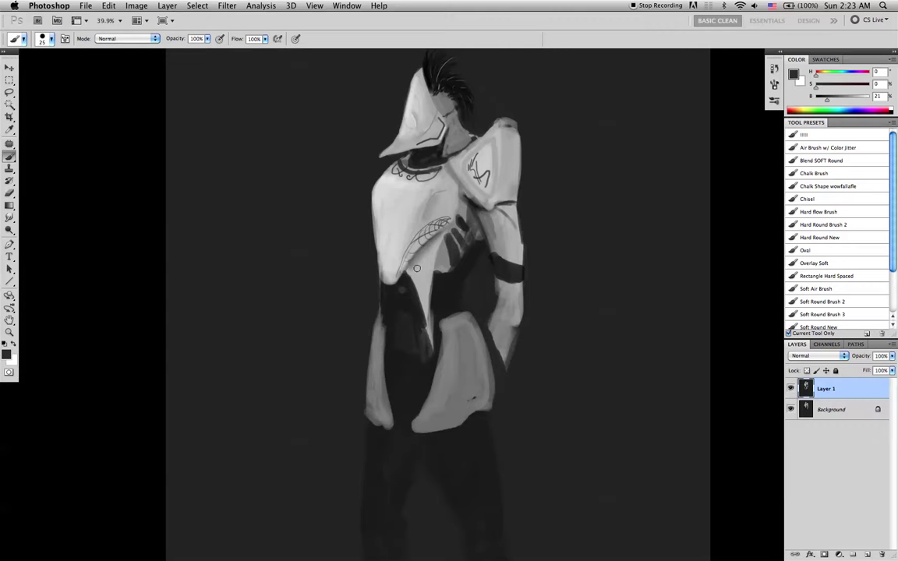
Step: Rework the chest plate's side edge under the near arm in light grey and add mid grey patches at the waist
{"action": "left_click", "coordinate": [450, 206], "text": "alt"}
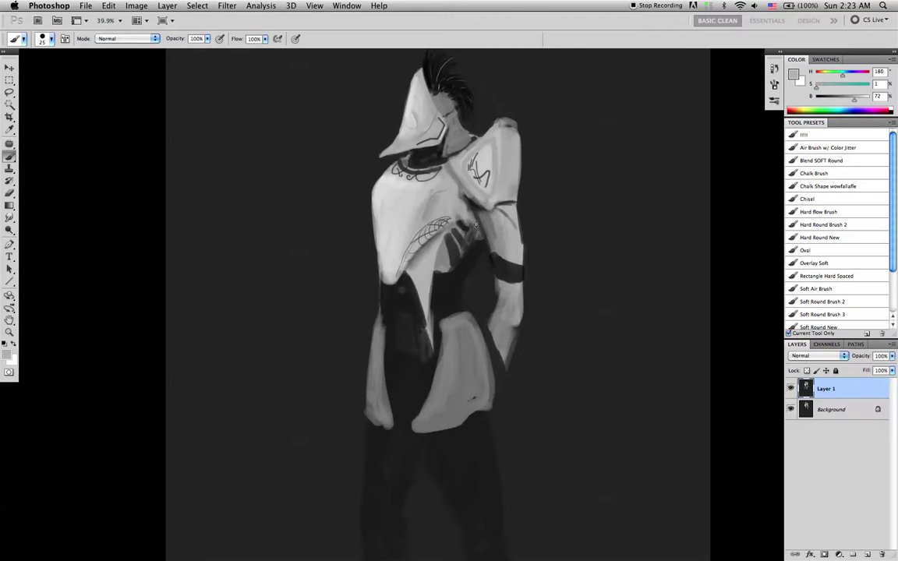
{"action": "left_click", "coordinate": [473, 206], "text": "alt"}
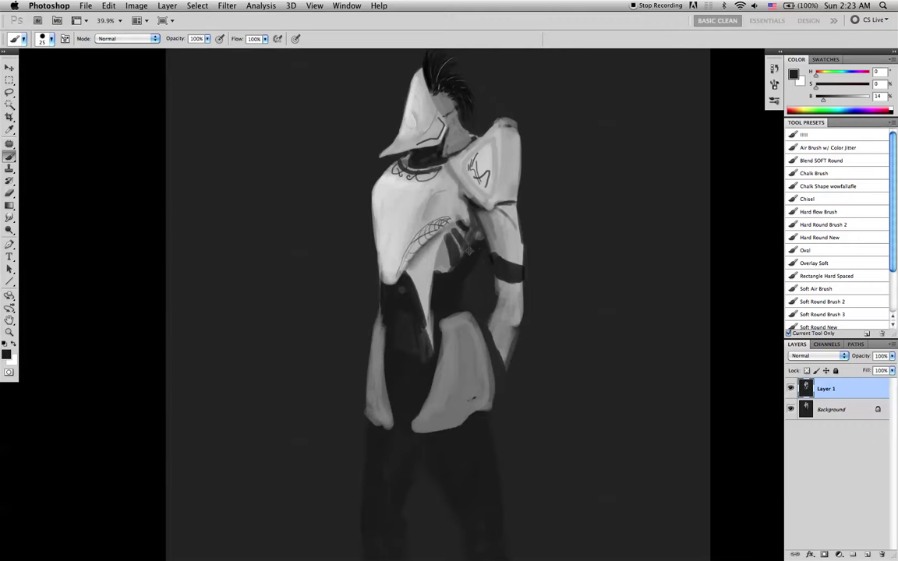
{"action": "left_click", "coordinate": [421, 234], "text": "alt"}
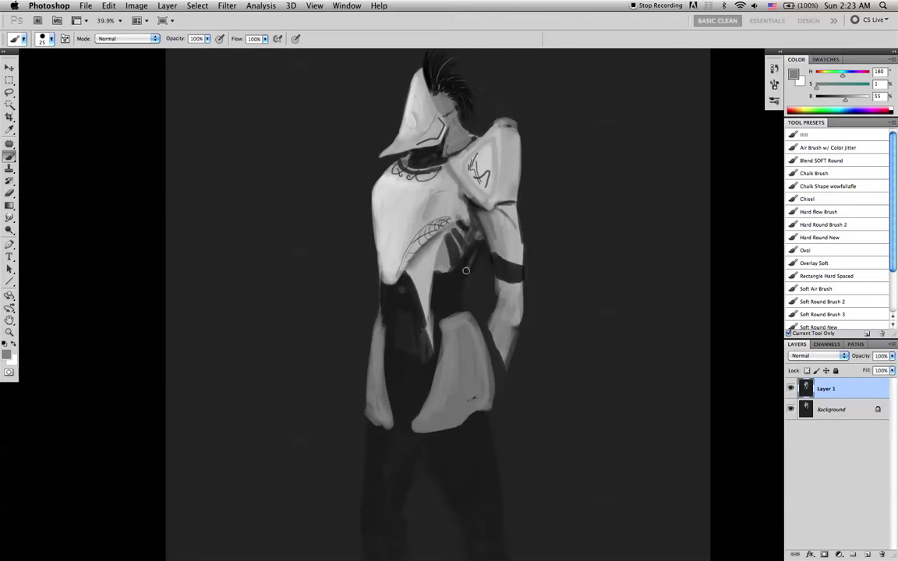
{"action": "left_click_drag", "start_coordinate": [479, 250], "coordinate": [469, 276]}
{"action": "left_click", "coordinate": [474, 251], "text": "alt"}
{"action": "left_click_drag", "start_coordinate": [474, 250], "coordinate": [417, 219]}
Step: Paint alternating dark and mid grey folds running down the side of the waist from the chest plate
{"action": "left_click", "coordinate": [473, 262], "text": "alt"}
{"action": "key", "text": "]"}
{"action": "key", "text": "]"}
{"action": "mouse_move", "coordinate": [450, 288]}
{"action": "left_mouse_down"}
{"action": "mouse_move", "coordinate": [468, 272]}
{"action": "mouse_move", "coordinate": [450, 291]}
{"action": "mouse_move", "coordinate": [464, 281]}
{"action": "mouse_move", "coordinate": [461, 294]}
{"action": "mouse_move", "coordinate": [448, 293]}
{"action": "mouse_move", "coordinate": [465, 238]}
{"action": "mouse_move", "coordinate": [455, 265]}
{"action": "mouse_move", "coordinate": [461, 294]}
{"action": "left_mouse_up"}
{"action": "left_click", "coordinate": [466, 256], "text": "alt"}
{"action": "left_click_drag", "start_coordinate": [454, 255], "coordinate": [461, 298]}
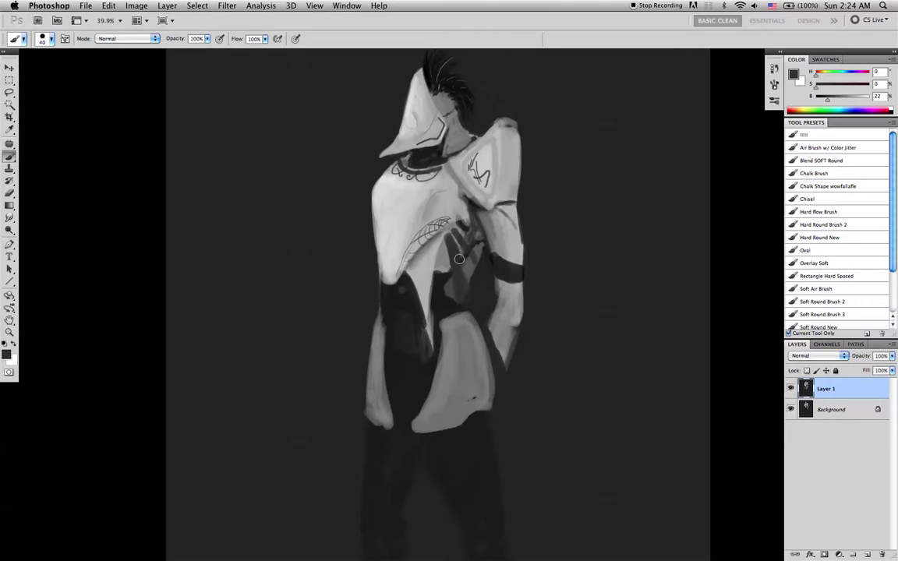
{"action": "left_click", "coordinate": [468, 231], "text": "alt"}
{"action": "mouse_move", "coordinate": [468, 232]}
{"action": "left_mouse_down"}
{"action": "mouse_move", "coordinate": [479, 237]}
{"action": "mouse_move", "coordinate": [471, 271]}
{"action": "mouse_move", "coordinate": [458, 255]}
{"action": "mouse_move", "coordinate": [465, 299]}
{"action": "left_mouse_up"}
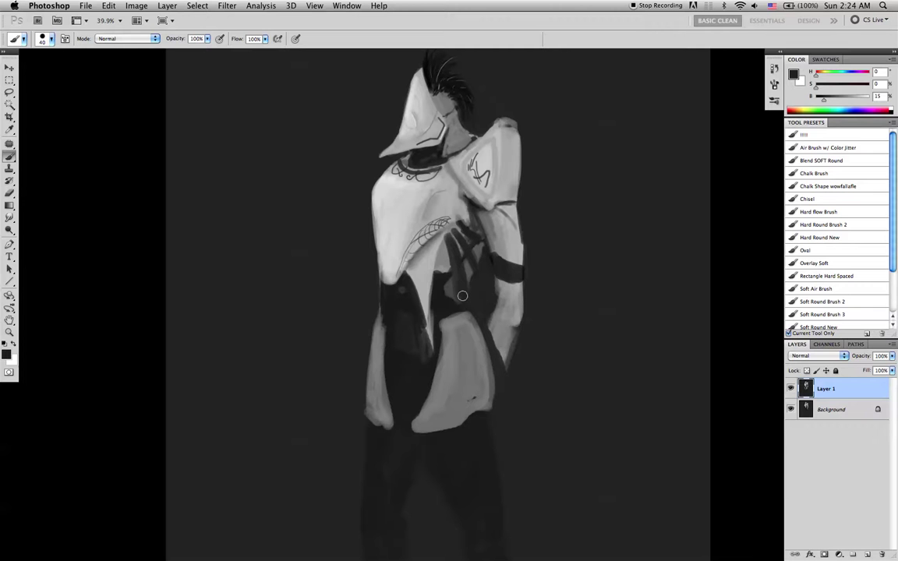
Step: Flip the canvas horizontally and touch up the grey patches between the near arm and the waist
{"action": "key", "text": "super+shift+h"}
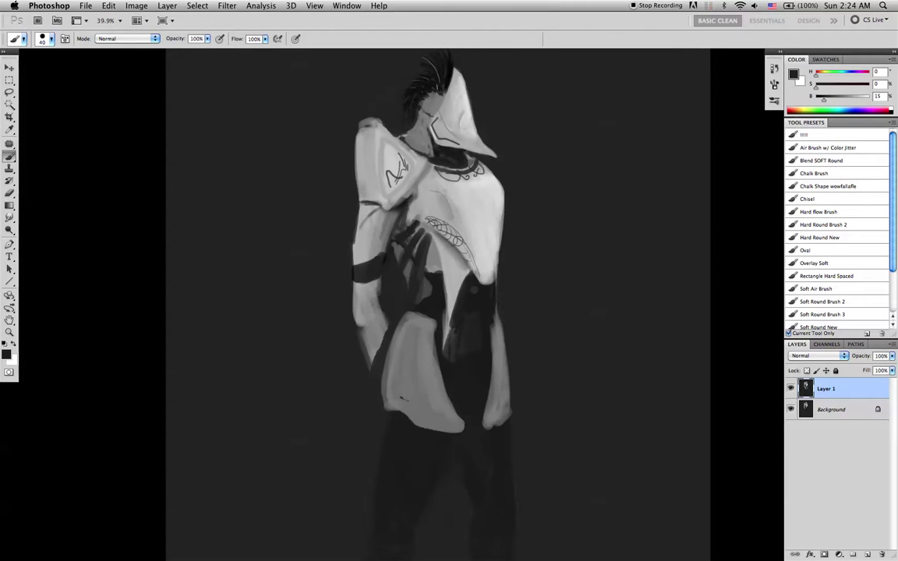
{"action": "left_click", "coordinate": [431, 248], "text": "alt"}
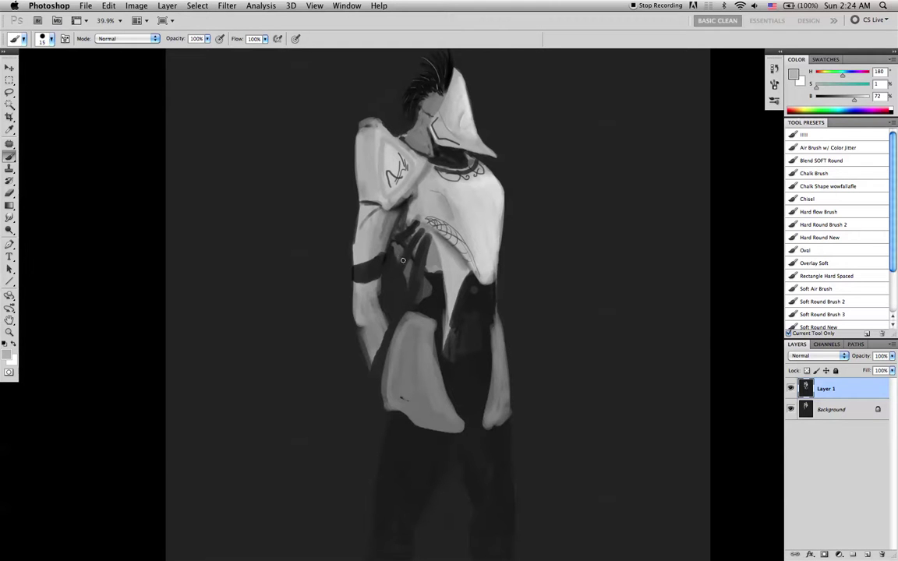
{"action": "left_click", "coordinate": [400, 248], "text": "alt"}
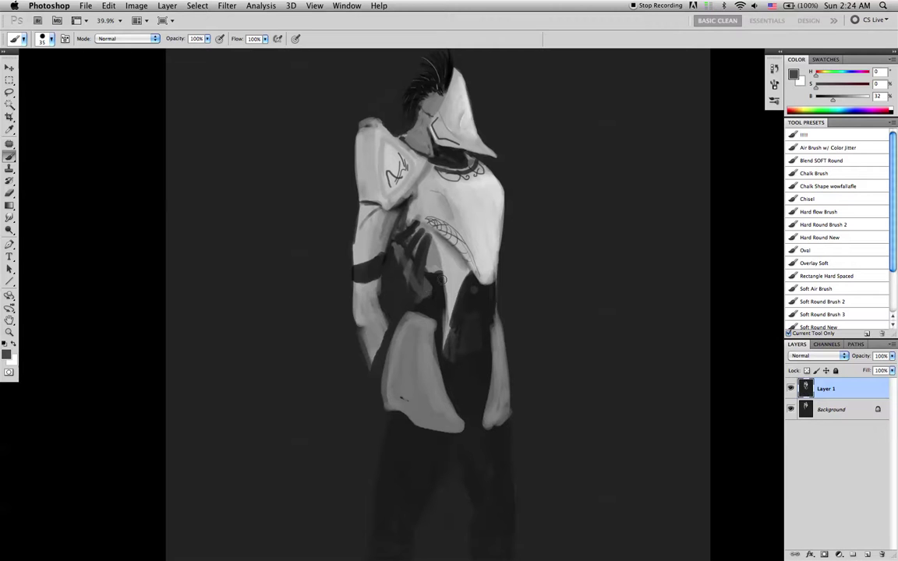
{"action": "key", "text": "super+z"}
Step: Try a light grey stroke down the near arm's lower forearm
{"action": "left_click", "coordinate": [420, 318], "text": "alt"}
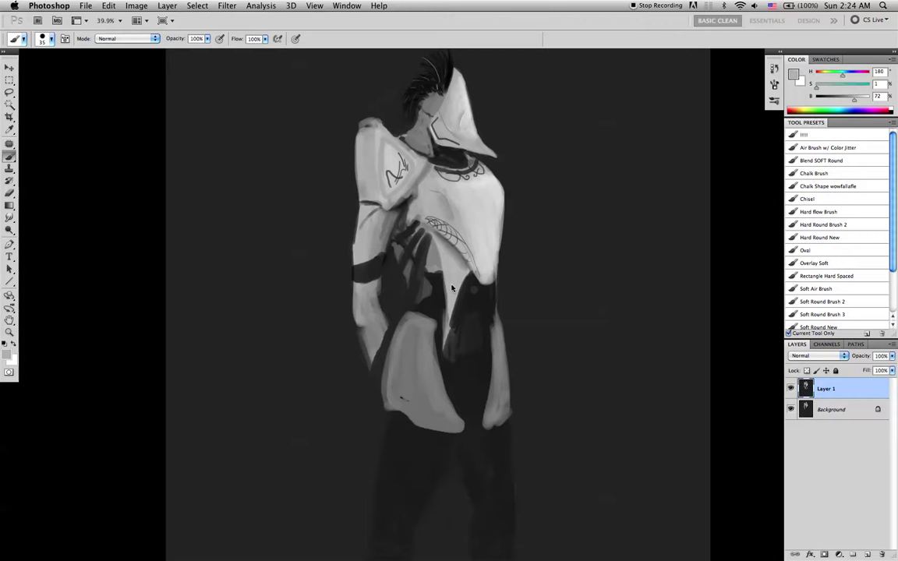
{"action": "left_click", "coordinate": [371, 325], "text": "alt"}
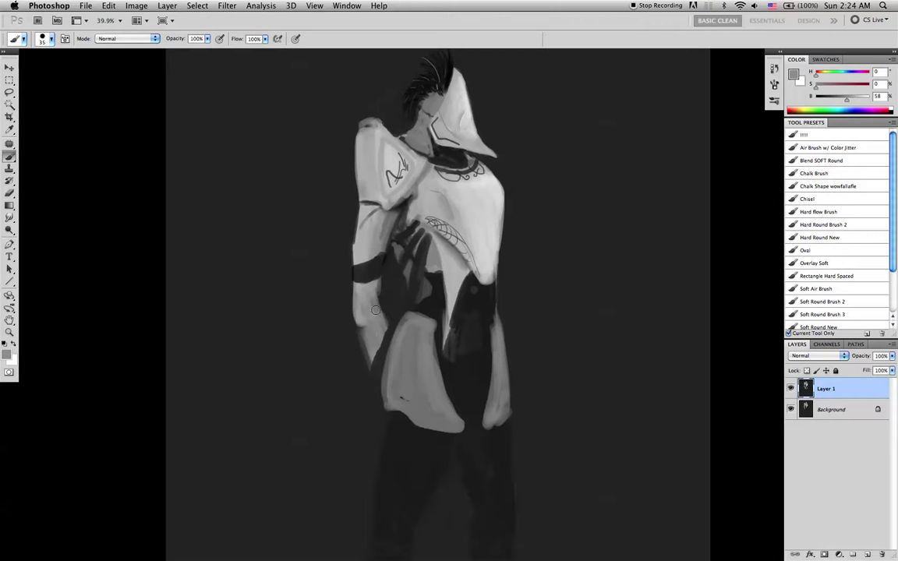
{"action": "left_click", "coordinate": [470, 197], "text": "alt"}
{"action": "mouse_move", "coordinate": [373, 321]}
{"action": "left_mouse_down"}
{"action": "mouse_move", "coordinate": [371, 384]}
{"action": "mouse_move", "coordinate": [361, 323]}
{"action": "mouse_move", "coordinate": [369, 370]}
{"action": "mouse_move", "coordinate": [372, 325]}
{"action": "mouse_move", "coordinate": [380, 357]}
{"action": "mouse_move", "coordinate": [360, 366]}
{"action": "mouse_move", "coordinate": [354, 322]}
{"action": "mouse_move", "coordinate": [353, 368]}
{"action": "mouse_move", "coordinate": [362, 388]}
{"action": "mouse_move", "coordinate": [351, 299]}
{"action": "mouse_move", "coordinate": [356, 346]}
{"action": "mouse_move", "coordinate": [369, 350]}
{"action": "mouse_move", "coordinate": [374, 297]}
{"action": "mouse_move", "coordinate": [366, 344]}
{"action": "mouse_move", "coordinate": [359, 298]}
{"action": "mouse_move", "coordinate": [373, 292]}
{"action": "mouse_move", "coordinate": [357, 297]}
{"action": "mouse_move", "coordinate": [354, 317]}
{"action": "mouse_move", "coordinate": [376, 378]}
{"action": "mouse_move", "coordinate": [372, 317]}
{"action": "mouse_move", "coordinate": [377, 389]}
{"action": "mouse_move", "coordinate": [363, 386]}
{"action": "mouse_move", "coordinate": [355, 323]}
{"action": "mouse_move", "coordinate": [362, 313]}
{"action": "mouse_move", "coordinate": [369, 326]}
{"action": "mouse_move", "coordinate": [358, 312]}
{"action": "mouse_move", "coordinate": [356, 359]}
{"action": "mouse_move", "coordinate": [371, 384]}
{"action": "mouse_move", "coordinate": [372, 313]}
{"action": "mouse_move", "coordinate": [382, 345]}
{"action": "mouse_move", "coordinate": [375, 379]}
{"action": "mouse_move", "coordinate": [381, 352]}
{"action": "mouse_move", "coordinate": [363, 373]}
{"action": "mouse_move", "coordinate": [356, 314]}
{"action": "mouse_move", "coordinate": [366, 308]}
{"action": "mouse_move", "coordinate": [358, 328]}
{"action": "mouse_move", "coordinate": [404, 347]}
{"action": "mouse_move", "coordinate": [388, 371]}
{"action": "left_mouse_up"}
{"action": "key", "text": "super+z"}
{"action": "key", "text": "bracketright"}
{"action": "key", "text": "bracketright"}
Step: Merge the painted layer down and add a new empty layer above it
{"action": "key", "text": "super+e"}
{"action": "key", "text": "super+alt+shift+n"}
{"action": "key", "text": "super+z"}
Step: Try a broad light grey forearm reaching across the near hip plate and check it with the canvas mirrored
{"action": "left_click_drag", "start_coordinate": [377, 303], "coordinate": [404, 346]}
{"action": "key", "text": "bracketright"}
{"action": "key", "text": "bracketright"}
{"action": "key", "text": "bracketright"}
{"action": "key", "text": "bracketright"}
{"action": "mouse_move", "coordinate": [382, 325]}
{"action": "left_mouse_down"}
{"action": "mouse_move", "coordinate": [414, 365]}
{"action": "mouse_move", "coordinate": [374, 343]}
{"action": "mouse_move", "coordinate": [401, 375]}
{"action": "mouse_move", "coordinate": [375, 345]}
{"action": "mouse_move", "coordinate": [370, 318]}
{"action": "mouse_move", "coordinate": [368, 337]}
{"action": "mouse_move", "coordinate": [377, 315]}
{"action": "mouse_move", "coordinate": [410, 375]}
{"action": "mouse_move", "coordinate": [371, 341]}
{"action": "mouse_move", "coordinate": [415, 381]}
{"action": "mouse_move", "coordinate": [374, 320]}
{"action": "left_mouse_up"}
{"action": "key", "text": "super+shift+h"}
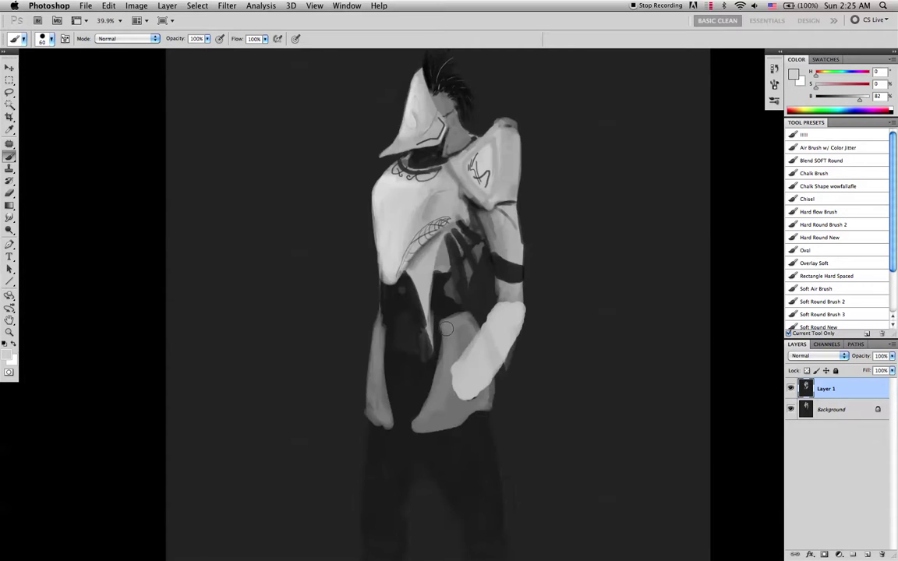
{"action": "key", "text": "h"}
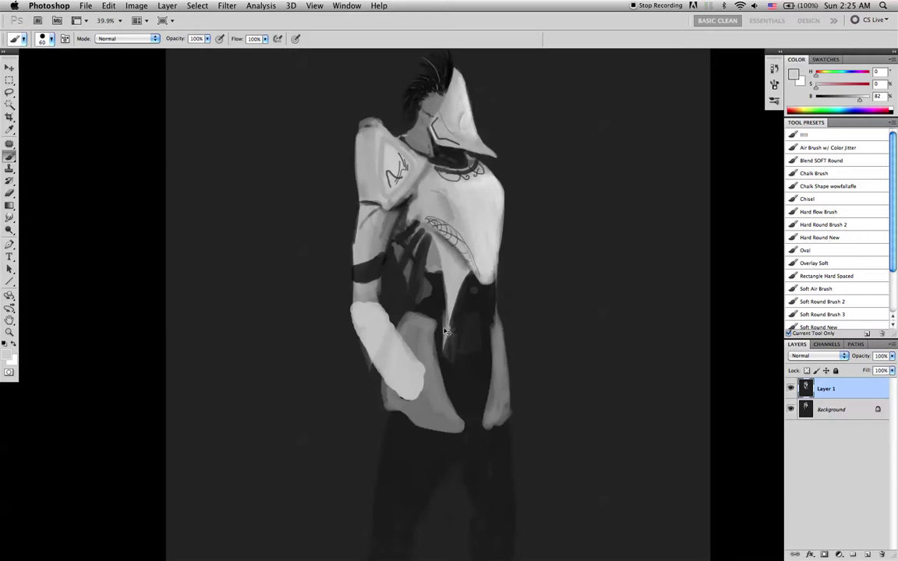
{"action": "key", "text": "super+alt+z"}
{"action": "key", "text": "super+alt+z"}
{"action": "key", "text": "super+alt+z"}
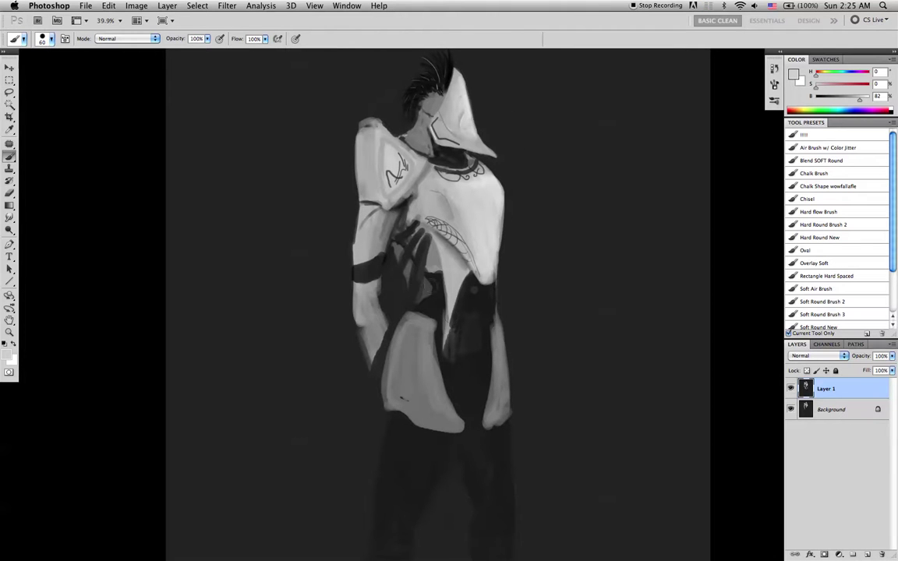
Step: Paint out the near arm's lower forearm with the dark background grey
{"action": "left_click", "coordinate": [390, 318], "text": "alt"}
{"action": "mouse_move", "coordinate": [386, 317]}
{"action": "left_mouse_down"}
{"action": "mouse_move", "coordinate": [373, 354]}
{"action": "mouse_move", "coordinate": [385, 302]}
{"action": "mouse_move", "coordinate": [385, 318]}
{"action": "mouse_move", "coordinate": [365, 347]}
{"action": "mouse_move", "coordinate": [378, 312]}
{"action": "mouse_move", "coordinate": [352, 335]}
{"action": "left_mouse_up"}
{"action": "key", "text": "h"}
{"action": "left_click", "coordinate": [335, 265], "text": "alt"}
{"action": "key", "text": "h"}
Step: Paint a straight light grey forearm and closed hand hanging down beside the near hip plate
{"action": "left_click", "coordinate": [480, 200], "text": "alt"}
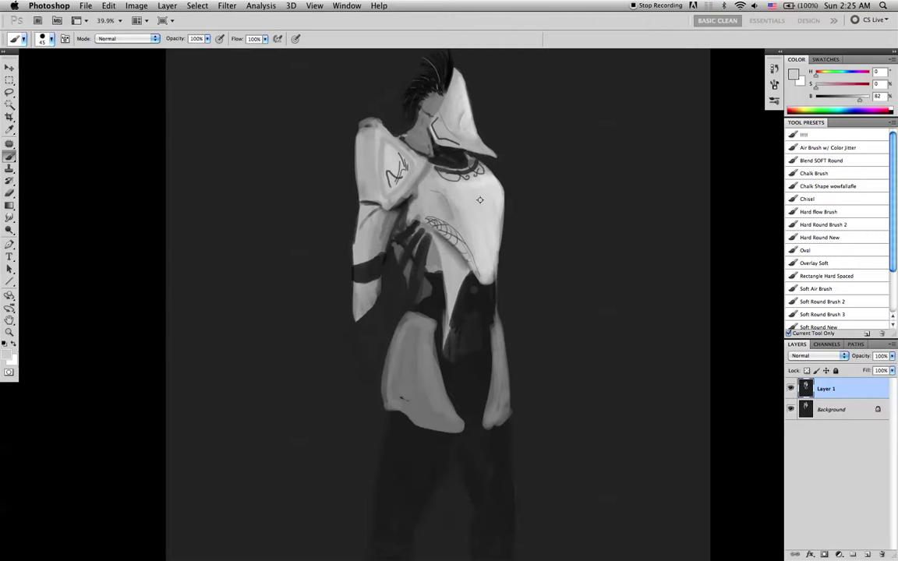
{"action": "key", "text": "bracketleft"}
{"action": "key", "text": "bracketleft"}
{"action": "mouse_move", "coordinate": [373, 301]}
{"action": "left_mouse_down"}
{"action": "mouse_move", "coordinate": [365, 332]}
{"action": "mouse_move", "coordinate": [352, 337]}
{"action": "mouse_move", "coordinate": [353, 319]}
{"action": "mouse_move", "coordinate": [352, 352]}
{"action": "mouse_move", "coordinate": [369, 314]}
{"action": "mouse_move", "coordinate": [359, 396]}
{"action": "mouse_move", "coordinate": [351, 326]}
{"action": "mouse_move", "coordinate": [346, 345]}
{"action": "mouse_move", "coordinate": [357, 433]}
{"action": "mouse_move", "coordinate": [366, 377]}
{"action": "mouse_move", "coordinate": [358, 420]}
{"action": "left_mouse_up"}
{"action": "mouse_move", "coordinate": [364, 369]}
{"action": "left_mouse_down"}
{"action": "mouse_move", "coordinate": [358, 327]}
{"action": "mouse_move", "coordinate": [369, 324]}
{"action": "mouse_move", "coordinate": [359, 407]}
{"action": "mouse_move", "coordinate": [365, 361]}
{"action": "mouse_move", "coordinate": [364, 396]}
{"action": "left_mouse_up"}
{"action": "mouse_move", "coordinate": [370, 320]}
{"action": "left_mouse_down"}
{"action": "mouse_move", "coordinate": [361, 406]}
{"action": "mouse_move", "coordinate": [350, 366]}
{"action": "mouse_move", "coordinate": [357, 426]}
{"action": "mouse_move", "coordinate": [363, 404]}
{"action": "mouse_move", "coordinate": [355, 433]}
{"action": "mouse_move", "coordinate": [355, 403]}
{"action": "mouse_move", "coordinate": [354, 452]}
{"action": "mouse_move", "coordinate": [350, 411]}
{"action": "mouse_move", "coordinate": [348, 437]}
{"action": "mouse_move", "coordinate": [361, 459]}
{"action": "left_mouse_up"}
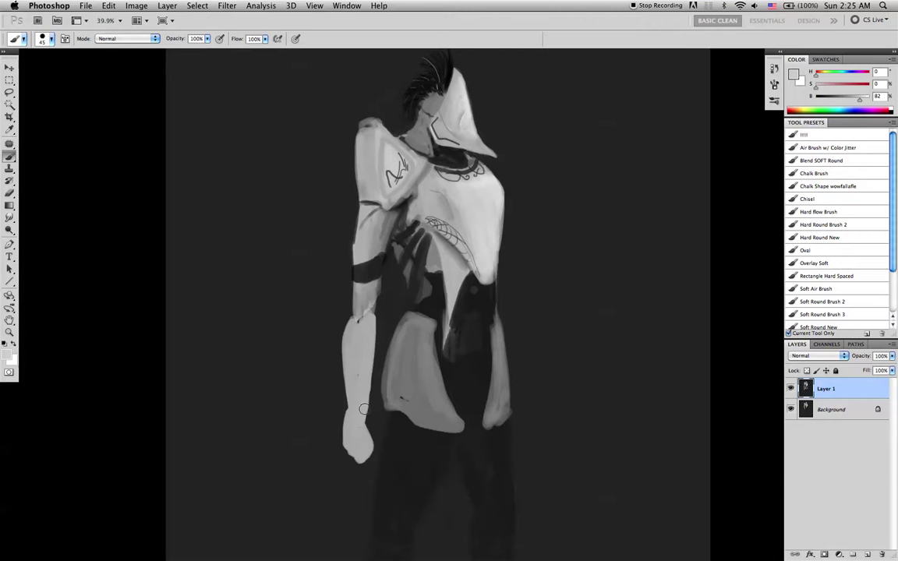
Step: Mirror the canvas and reshape the near arm's elbow with dark background grey inside and light grey along the outer contour
{"action": "key", "text": "h"}
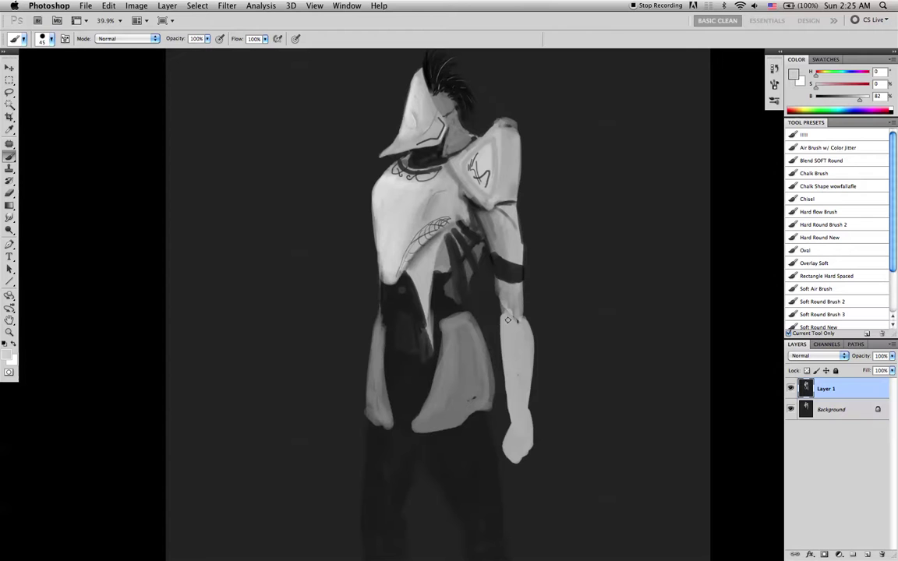
{"action": "left_click", "coordinate": [500, 318], "text": "alt"}
{"action": "key", "text": "bracketleft"}
{"action": "key", "text": "bracketleft"}
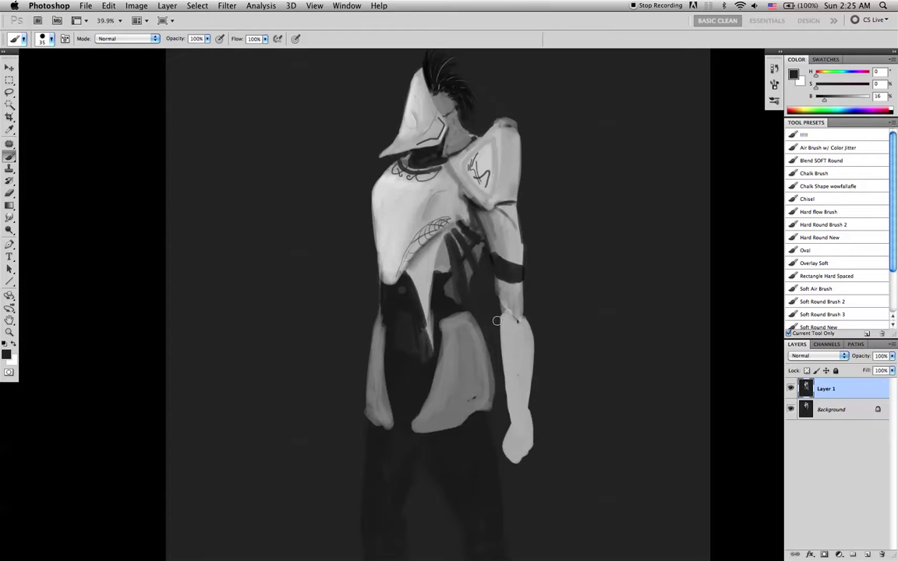
{"action": "left_click_drag", "start_coordinate": [495, 294], "coordinate": [497, 320]}
{"action": "left_click", "coordinate": [500, 245], "text": "alt"}
{"action": "left_click_drag", "start_coordinate": [484, 226], "coordinate": [490, 241]}
{"action": "left_click", "coordinate": [517, 246], "text": "alt"}
{"action": "left_click_drag", "start_coordinate": [518, 288], "coordinate": [529, 335]}
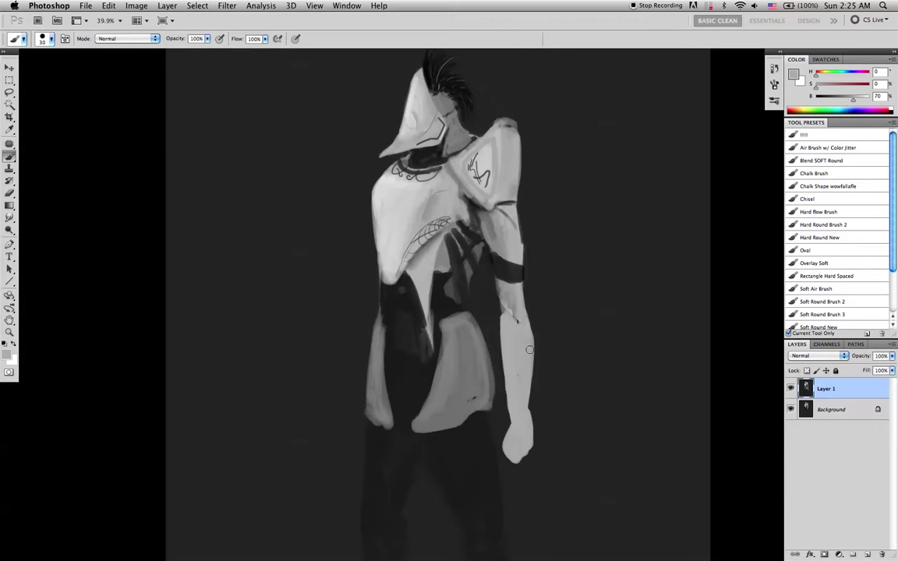
Step: Slim the near forearm's inner edge with dark background grey and shape the closed hand's outer side and finger gap
{"action": "left_click", "coordinate": [496, 310], "text": "alt"}
{"action": "left_click_drag", "start_coordinate": [501, 350], "coordinate": [506, 402]}
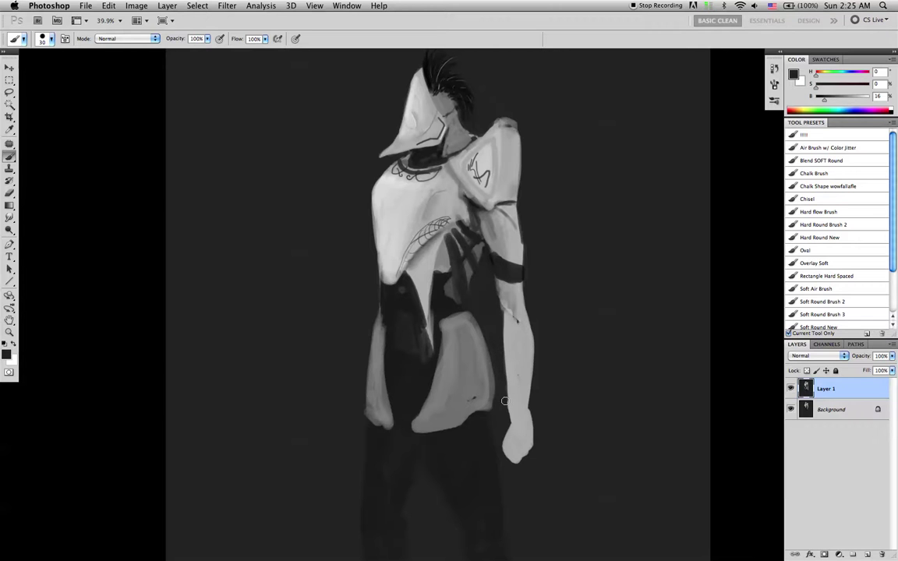
{"action": "left_click_drag", "start_coordinate": [504, 362], "coordinate": [511, 411]}
{"action": "mouse_move", "coordinate": [505, 354]}
{"action": "left_mouse_down"}
{"action": "mouse_move", "coordinate": [511, 409]}
{"action": "mouse_move", "coordinate": [499, 355]}
{"action": "mouse_move", "coordinate": [526, 368]}
{"action": "mouse_move", "coordinate": [531, 346]}
{"action": "mouse_move", "coordinate": [525, 460]}
{"action": "left_mouse_up"}
{"action": "left_click", "coordinate": [532, 361], "text": "alt"}
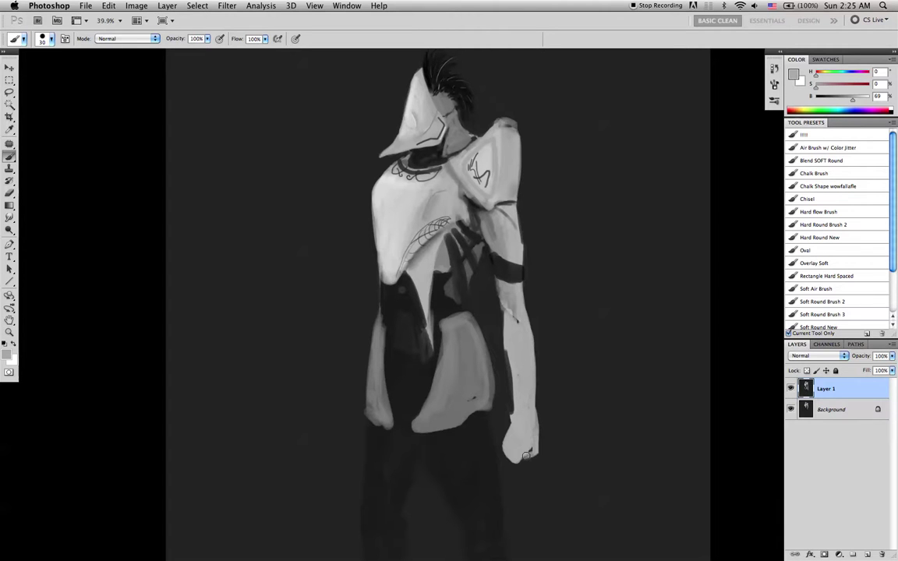
{"action": "key", "text": "d"}
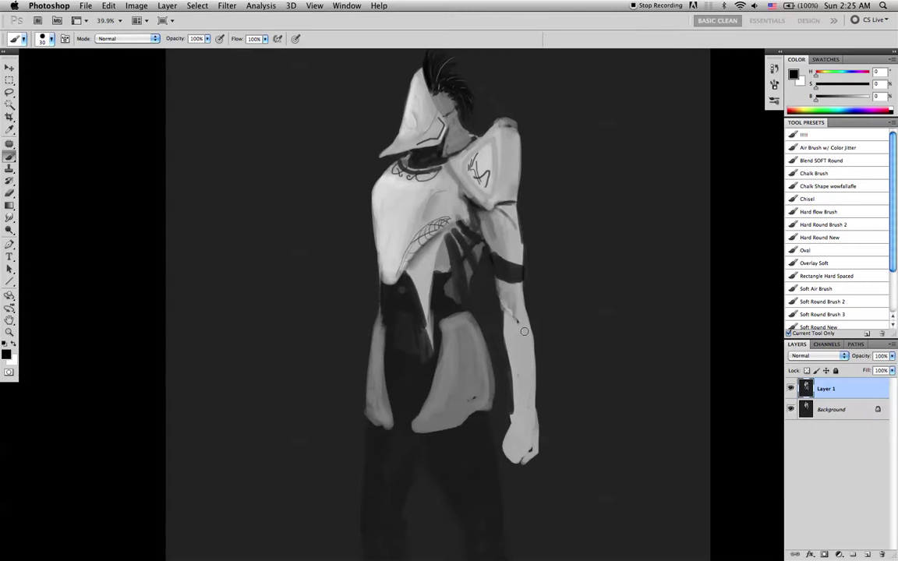
Step: Paint a flared armour cuff just below the elbow and fill out the forearm's outer edge in light grey
{"action": "left_click", "coordinate": [526, 343], "text": "alt"}
{"action": "left_click_drag", "start_coordinate": [531, 328], "coordinate": [532, 315]}
{"action": "left_click", "coordinate": [529, 310], "text": "alt"}
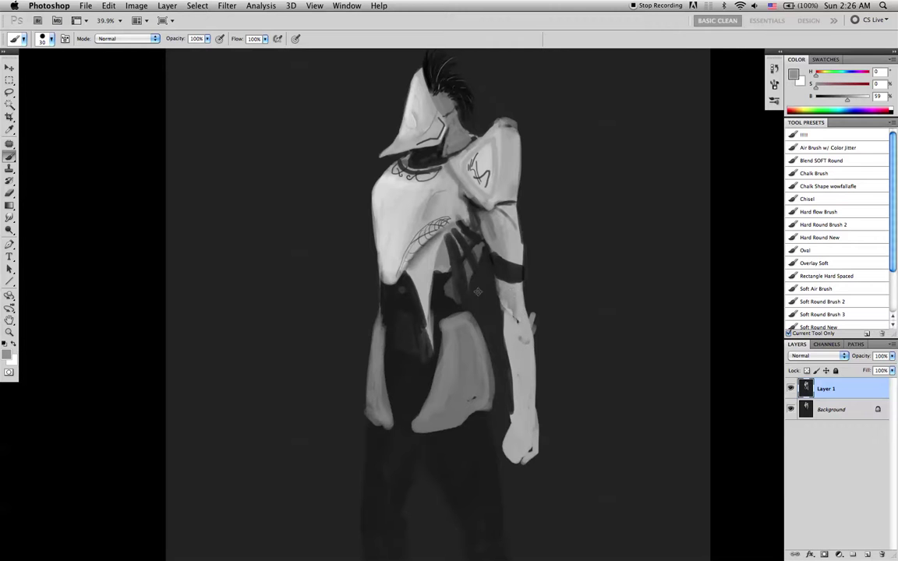
{"action": "left_click", "coordinate": [513, 332], "text": "alt"}
{"action": "left_click", "coordinate": [519, 320], "text": "alt"}
{"action": "left_click", "coordinate": [518, 334], "text": "alt"}
{"action": "left_click_drag", "start_coordinate": [503, 339], "coordinate": [511, 377]}
{"action": "left_click_drag", "start_coordinate": [532, 322], "coordinate": [534, 361]}
Step: Paint darker grey crease marks across the near wrist, round off its outer edge, and check the figure in full-screen view
{"action": "key", "text": "d"}
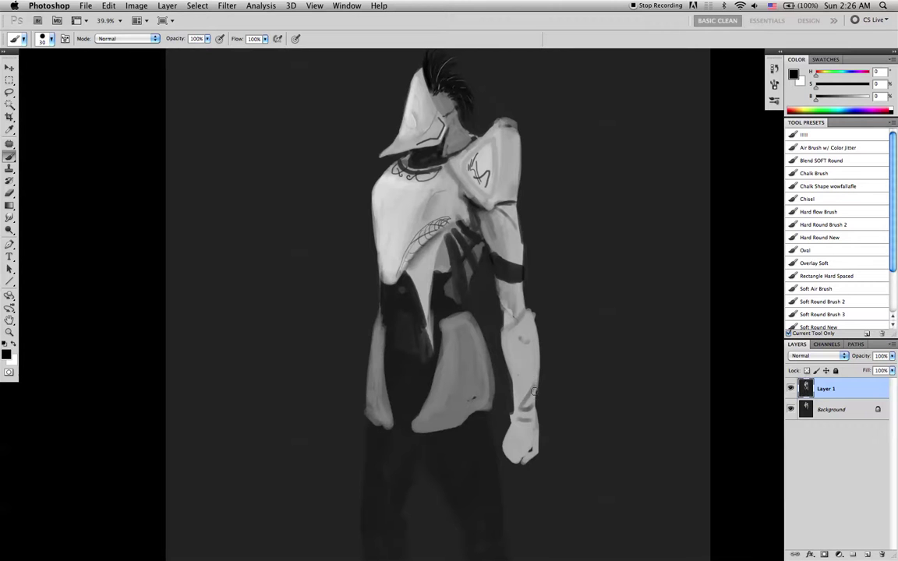
{"action": "left_click", "coordinate": [530, 400], "text": "alt"}
{"action": "left_click_drag", "start_coordinate": [523, 417], "coordinate": [533, 394]}
{"action": "left_click", "coordinate": [517, 400], "text": "alt"}
{"action": "left_click", "coordinate": [535, 394], "text": "alt"}
{"action": "left_click_drag", "start_coordinate": [538, 387], "coordinate": [540, 417]}
{"action": "key", "text": "f"}
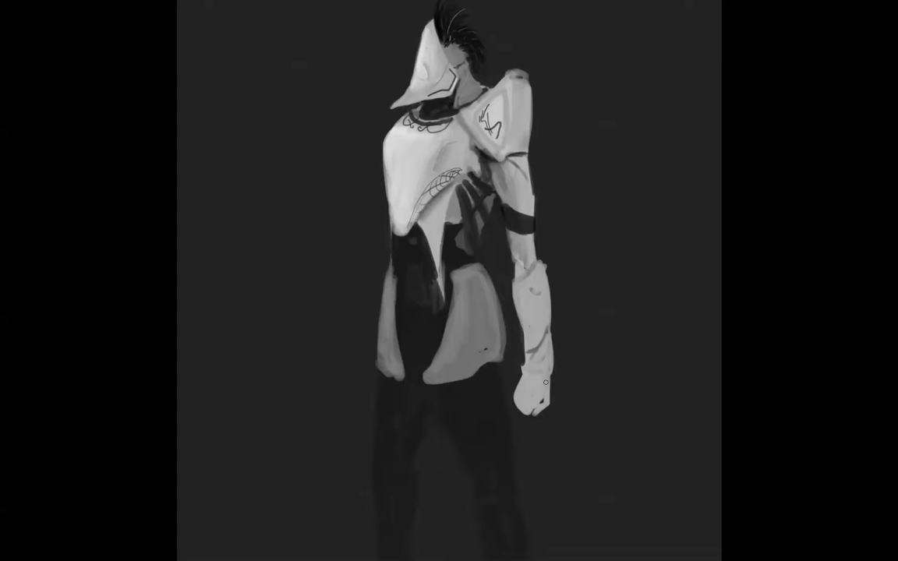
{"action": "key", "text": "f"}
{"action": "key", "text": "f"}
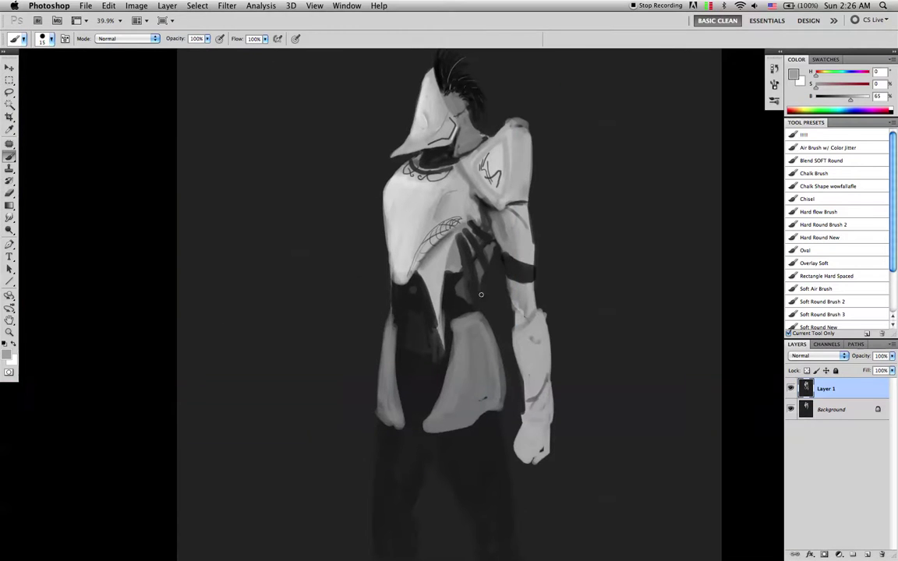
Step: Brighten the near forearm guard with broader light grey strokes, blending them with sampled greys around the cuff
{"action": "left_click", "coordinate": [528, 300], "text": "alt"}
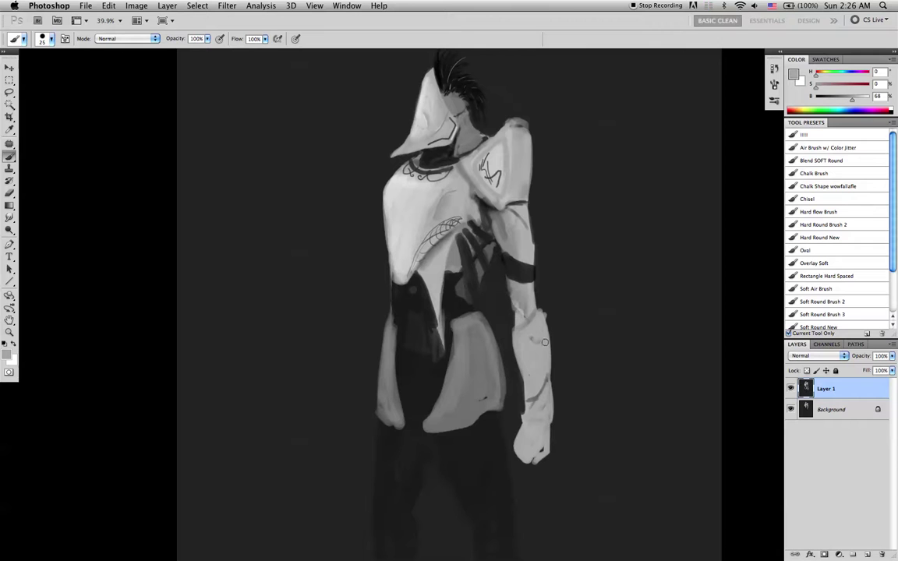
{"action": "key", "text": "]"}
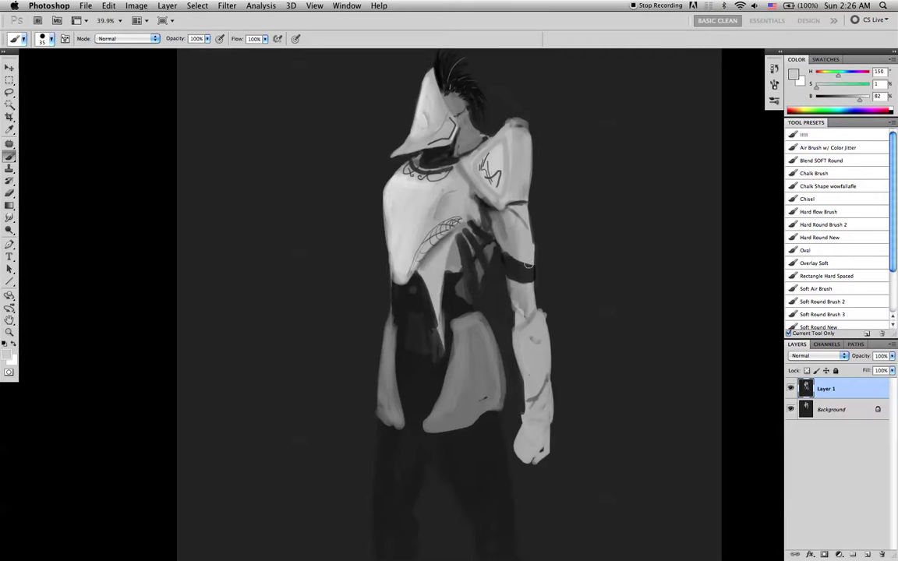
{"action": "left_click", "coordinate": [539, 332], "text": "alt"}
{"action": "key", "text": "]"}
{"action": "key", "text": "]"}
{"action": "key", "text": "]"}
{"action": "key", "text": "]"}
{"action": "left_click", "coordinate": [541, 369], "text": "alt"}
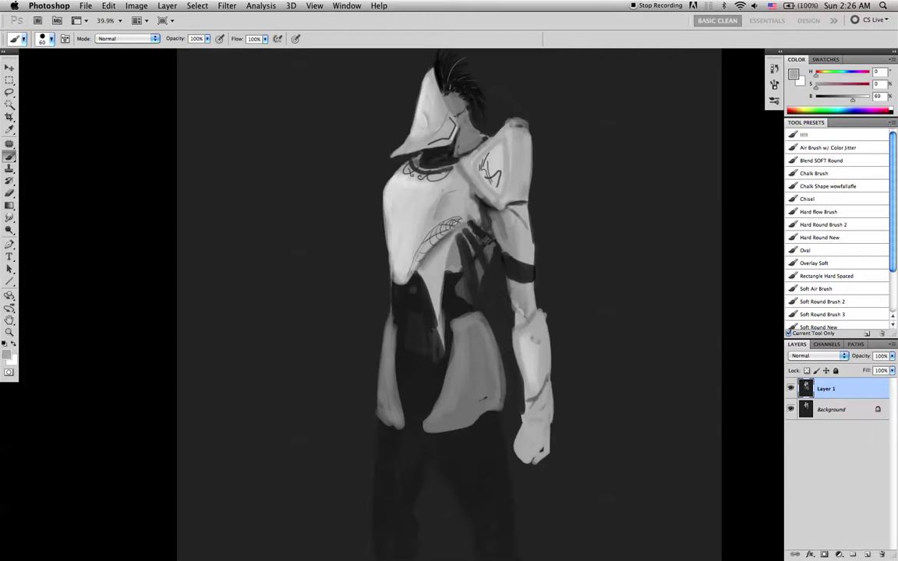
{"action": "left_click", "coordinate": [539, 323], "text": "alt"}
Step: Touch up the side of the waist beneath the near arm with sampled greys and a smaller brush
{"action": "left_click", "coordinate": [446, 254], "text": "alt"}
{"action": "key", "text": "["}
{"action": "key", "text": "["}
{"action": "key", "text": "["}
{"action": "left_click", "coordinate": [440, 254], "text": "alt"}
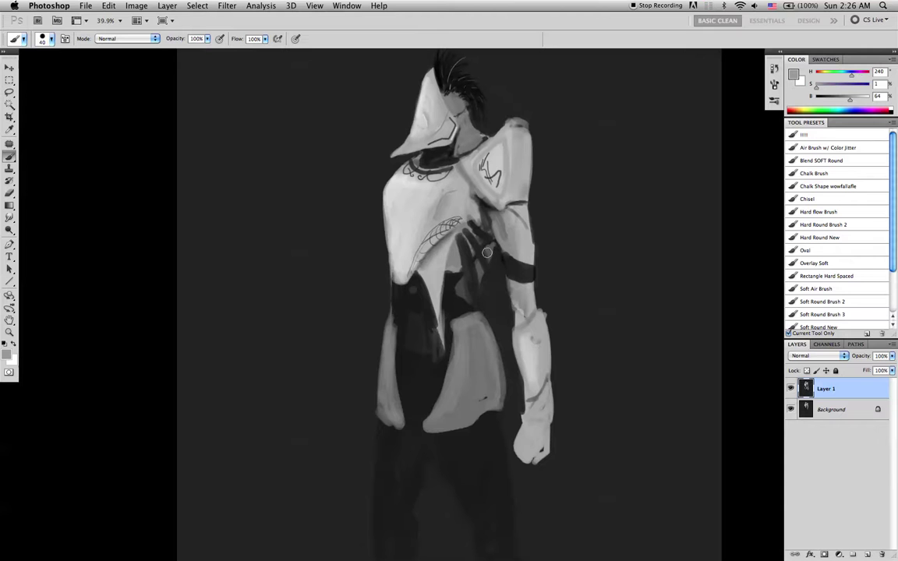
{"action": "key", "text": "bracketleft"}
{"action": "key", "text": "d"}
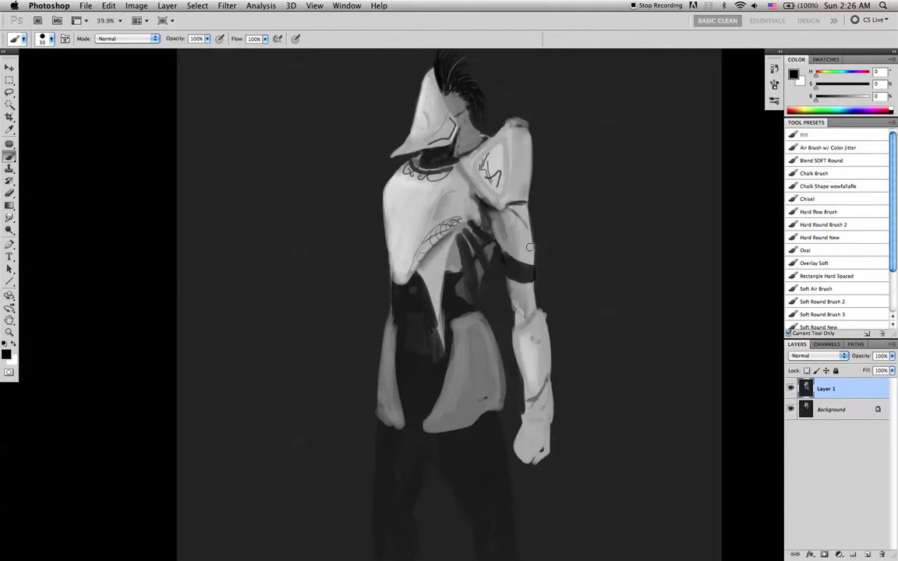
Step: Mirror the canvas and paint a wide near-black band across the upper part of the pointed mask, redoing it until clean
{"action": "key", "text": "super+f"}
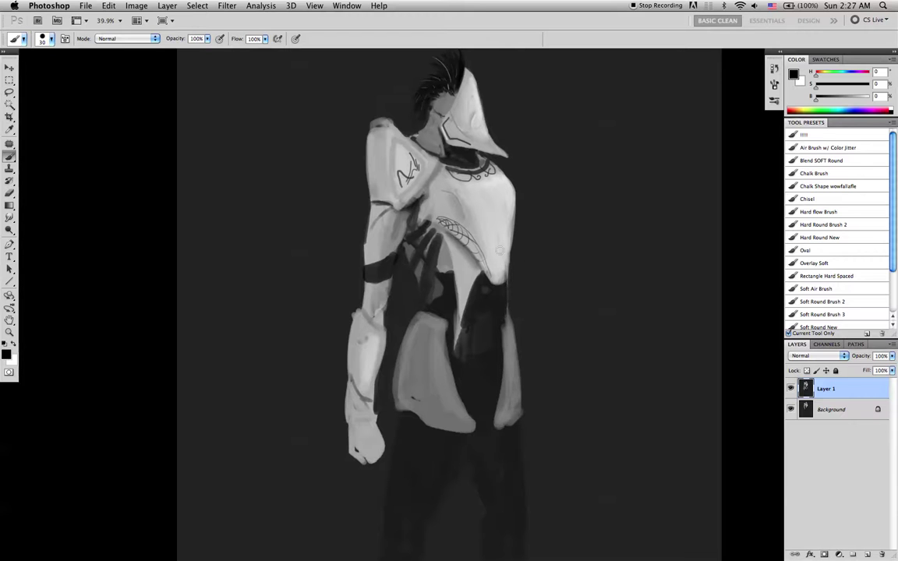
{"action": "left_click", "coordinate": [399, 263], "text": "alt"}
{"action": "key", "text": "bracketright"}
{"action": "key", "text": "bracketright"}
{"action": "key", "text": "bracketleft"}
{"action": "key", "text": "bracketleft"}
{"action": "key", "text": "bracketleft"}
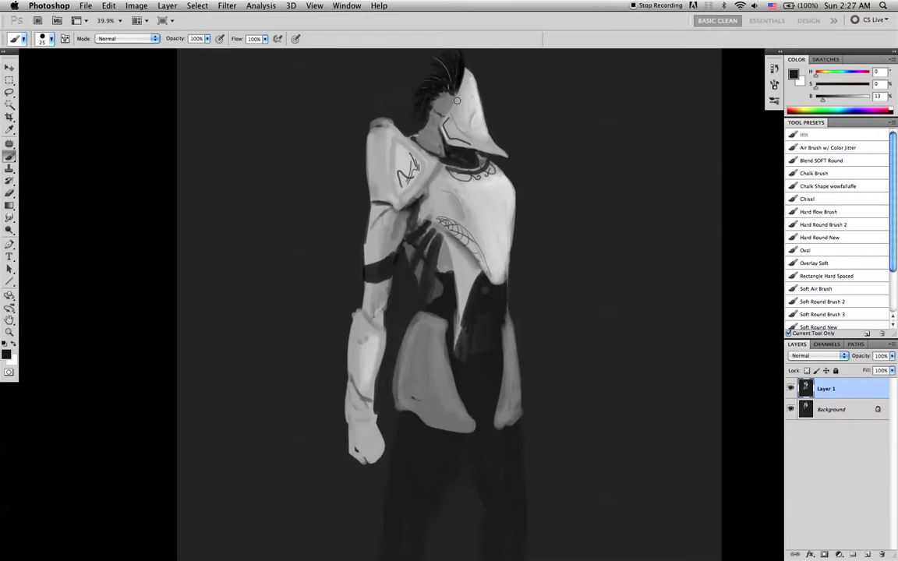
{"action": "left_click_drag", "start_coordinate": [455, 106], "coordinate": [475, 100]}
{"action": "key", "text": "super+z"}
{"action": "left_click_drag", "start_coordinate": [478, 97], "coordinate": [479, 114]}
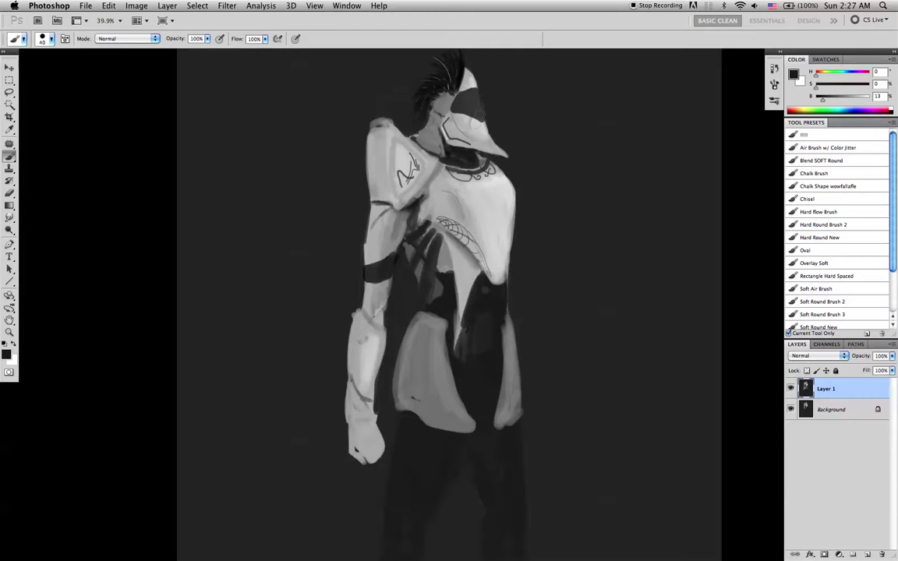
{"action": "key", "text": "super+z"}
{"action": "key", "text": "["}
{"action": "key", "text": "ctrl+z"}
{"action": "left_click_drag", "start_coordinate": [459, 94], "coordinate": [480, 98]}
Step: Mirror the canvas and trim the outer edge of the dark armband with the background grey
{"action": "key", "text": "super+shift+h"}
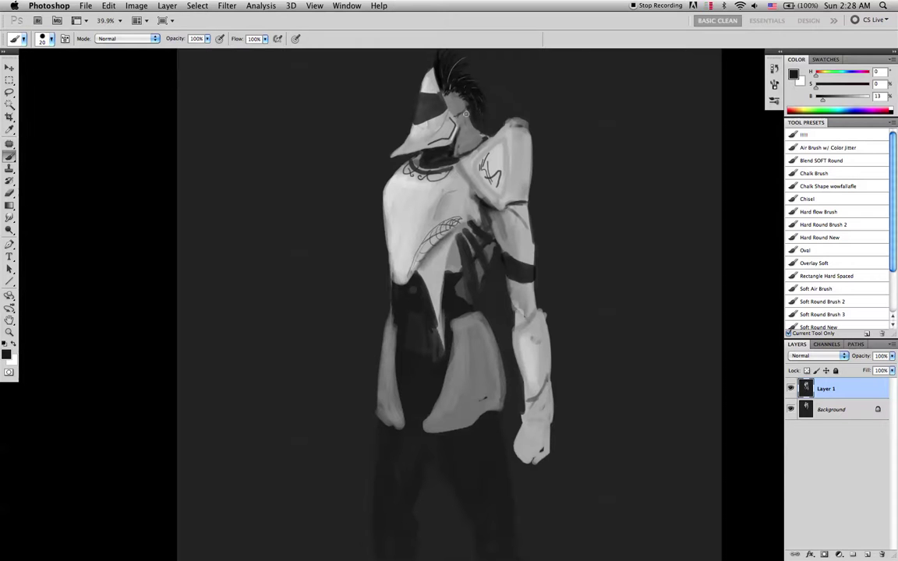
{"action": "left_click", "coordinate": [536, 273], "text": "alt"}
{"action": "left_click_drag", "start_coordinate": [535, 278], "coordinate": [535, 265]}
{"action": "left_click", "coordinate": [537, 265], "text": "alt"}
Step: Check the mask's dark band with the canvas mirrored, merge the painted layer down and add a new empty layer
{"action": "key", "text": "ctrl+shift+h"}
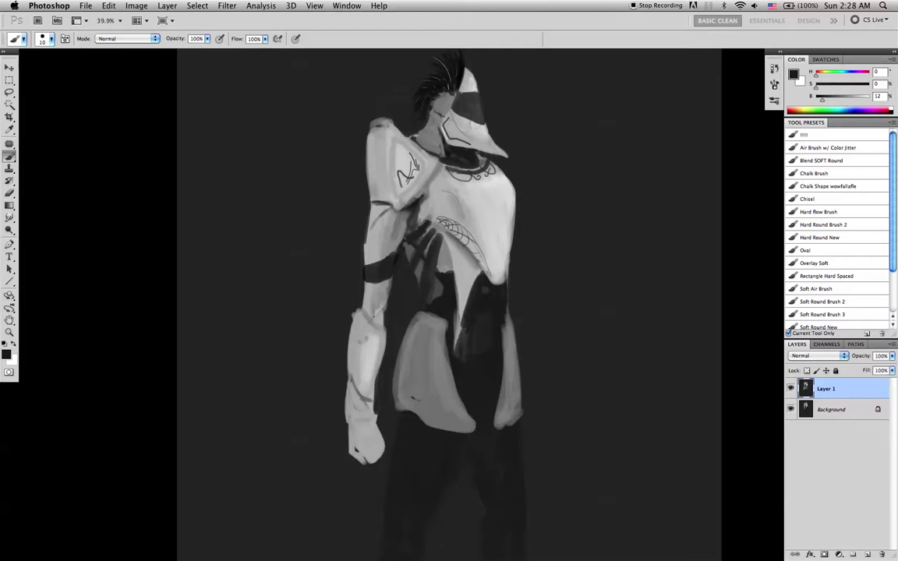
{"action": "key", "text": "ctrl+shift+h"}
{"action": "key", "text": "ctrl+shift+h"}
{"action": "key", "text": "ctrl+shift+h"}
{"action": "key", "text": "ctrl+shift+h"}
{"action": "key", "text": "ctrl+shift+h"}
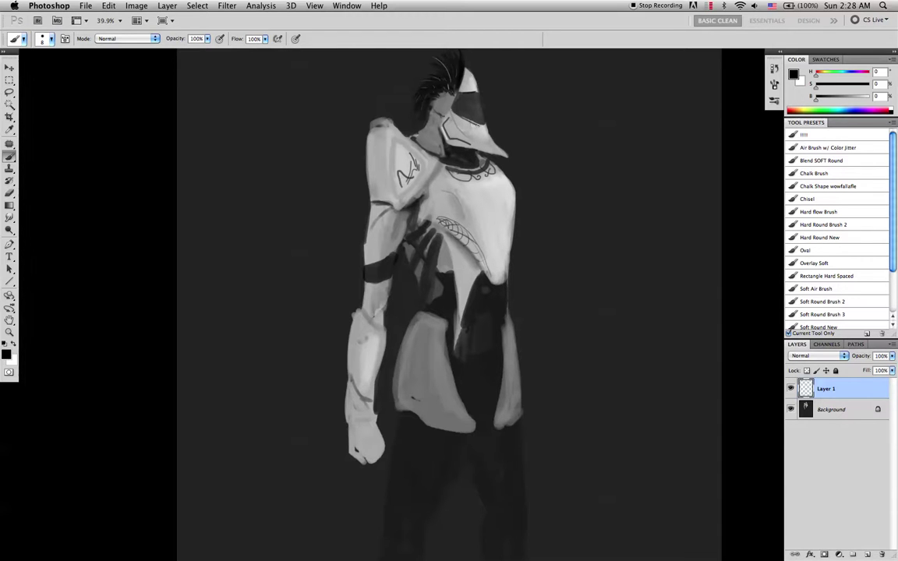
Step: Tidy the lower edge of the mask's dark band with fine black and light grey strokes, comparing both canvas orientations
{"action": "key", "text": "ctrl+shift+h"}
{"action": "key", "text": "ctrl+shift+h"}
{"action": "key", "text": "ctrl+shift+h"}
{"action": "key", "text": "bracketright"}
{"action": "key", "text": "bracketright"}
{"action": "key", "text": "bracketright"}
{"action": "key", "text": "ctrl+shift+h"}
{"action": "key", "text": "ctrl+shift+h"}
{"action": "key", "text": "ctrl+shift+h"}
{"action": "left_click", "coordinate": [482, 123], "text": "alt"}
{"action": "key", "text": "ctrl+shift+h"}
{"action": "key", "text": "bracketleft"}
{"action": "key", "text": "bracketleft"}
{"action": "key", "text": "bracketleft"}
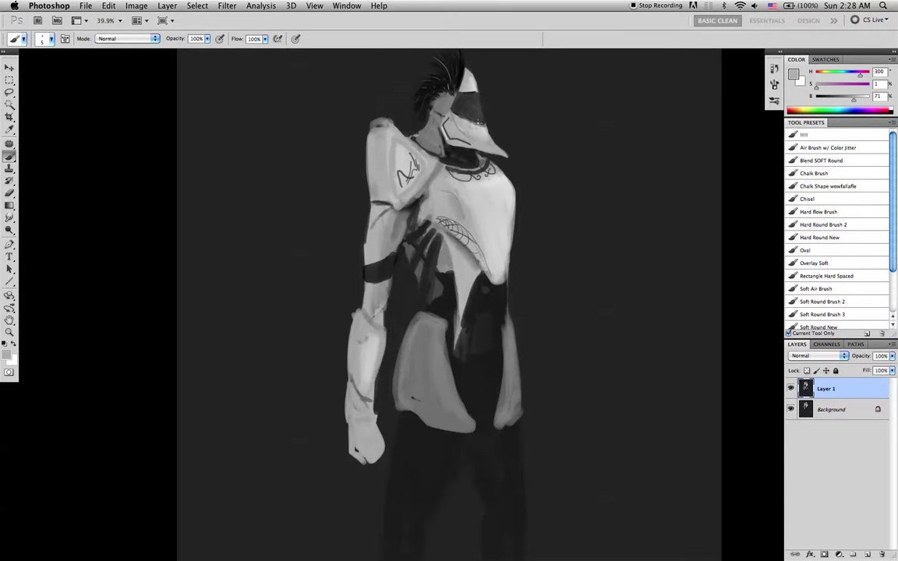
Step: Shade the mask's dark band with fine 5 px strokes of sampled grey, checking it with the canvas mirrored
{"action": "key", "text": "ctrl+shift+h"}
{"action": "key", "text": "ctrl+shift+h"}
{"action": "key", "text": "ctrl+shift+h"}
{"action": "key", "text": "ctrl+shift+h"}
{"action": "key", "text": "ctrl+shift+h"}
{"action": "key", "text": "ctrl+shift+h"}
{"action": "key", "text": "ctrl+shift+h"}
{"action": "key", "text": "ctrl+shift+h"}
{"action": "left_click", "coordinate": [468, 97], "text": "alt"}
{"action": "key", "text": "ctrl+shift+h"}
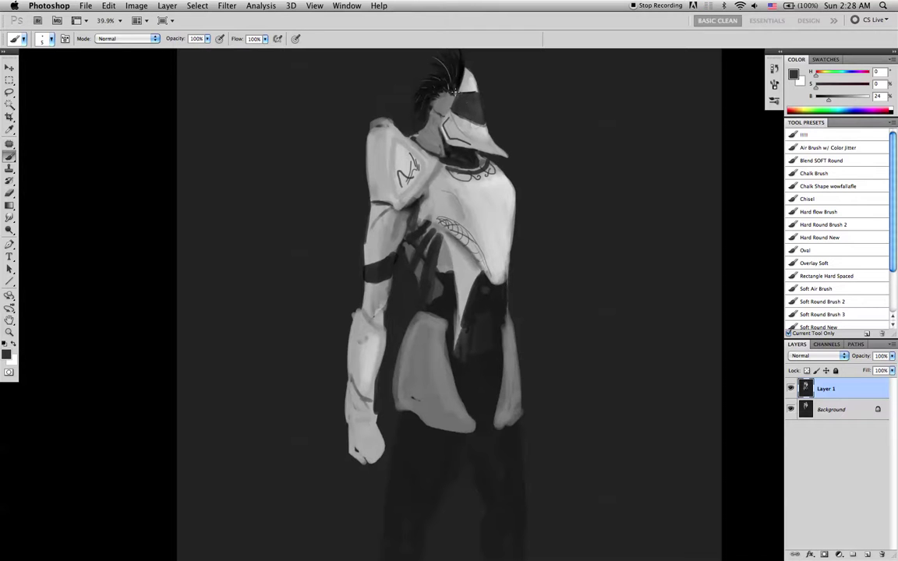
Step: Refine the corner where the mask's dark band meets the hair and face with small strokes of sampled greys
{"action": "key", "text": "ctrl+shift+h"}
{"action": "left_click", "coordinate": [456, 95], "text": "alt"}
{"action": "key", "text": "ctrl+shift+h"}
{"action": "key", "text": "ctrl+shift+h"}
{"action": "left_click", "coordinate": [457, 96], "text": "alt"}
{"action": "key", "text": "ctrl+shift+h"}
{"action": "key", "text": "ctrl+shift+h"}
{"action": "key", "text": "d"}
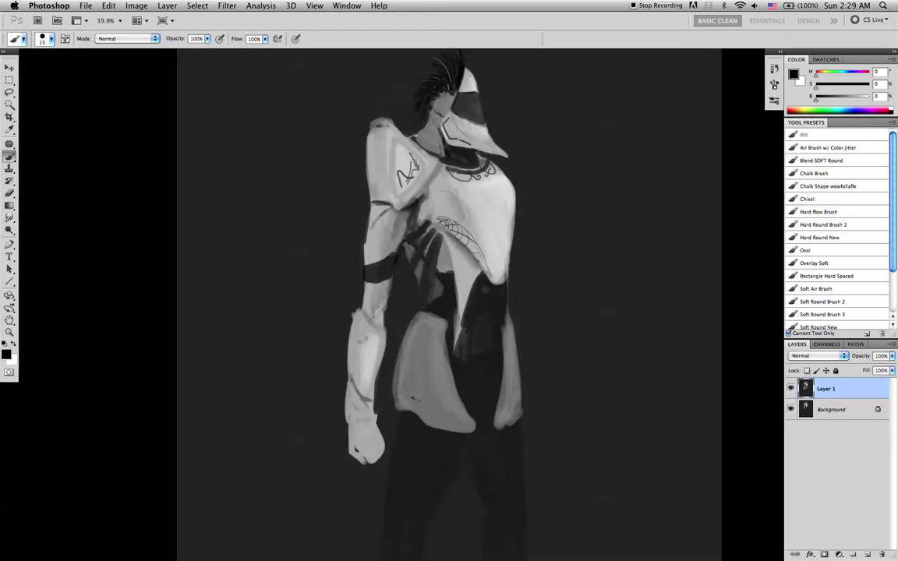
Step: Try broad dark grey trim strokes across the chest plate and along its patterned lower edge, and undo them
{"action": "key", "text": "bracketright"}
{"action": "key", "text": "super+z"}
{"action": "left_click", "coordinate": [433, 130], "text": "alt"}
{"action": "key", "text": "bracketleft"}
{"action": "key", "text": "bracketleft"}
{"action": "key", "text": "bracketleft"}
{"action": "key", "text": "bracketright"}
{"action": "key", "text": "bracketright"}
{"action": "mouse_move", "coordinate": [473, 249]}
{"action": "left_mouse_down"}
{"action": "mouse_move", "coordinate": [511, 220]}
{"action": "mouse_move", "coordinate": [500, 212]}
{"action": "mouse_move", "coordinate": [478, 247]}
{"action": "mouse_move", "coordinate": [505, 212]}
{"action": "left_mouse_up"}
{"action": "key", "text": "super+z"}
{"action": "key", "text": "bracketleft"}
{"action": "left_click_drag", "start_coordinate": [431, 194], "coordinate": [488, 275]}
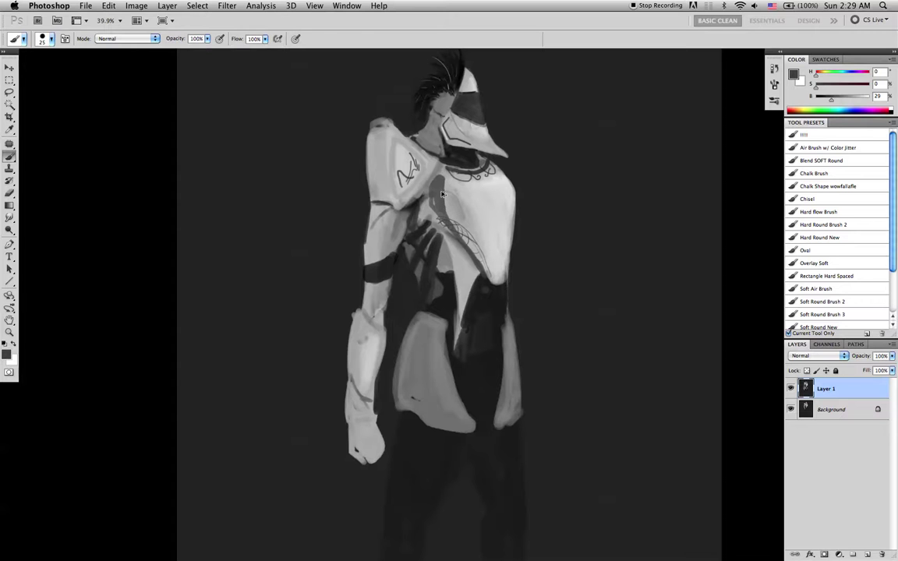
{"action": "key", "text": "super+z"}
Step: Paint a narrow dark grey trim down the chest plate's side and along its curved lower edge
{"action": "left_click_drag", "start_coordinate": [433, 186], "coordinate": [434, 210]}
{"action": "left_click_drag", "start_coordinate": [428, 212], "coordinate": [481, 272]}
{"action": "key", "text": "d"}
{"action": "key", "text": "super+z"}
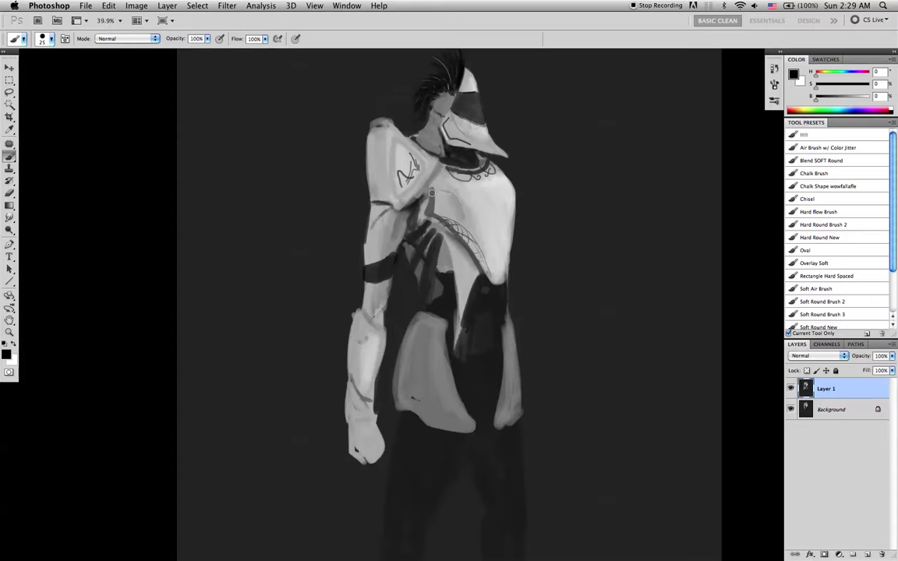
{"action": "left_click_drag", "start_coordinate": [432, 191], "coordinate": [429, 213]}
{"action": "key", "text": "super+z"}
{"action": "left_click_drag", "start_coordinate": [433, 211], "coordinate": [497, 284]}
{"action": "key", "text": "ctrl+z"}
Step: Extend the chest plate's lower point downward in light grey and blend mid grey shading into its surface
{"action": "left_click", "coordinate": [471, 250], "text": "alt"}
{"action": "left_click_drag", "start_coordinate": [497, 292], "coordinate": [485, 271]}
{"action": "left_click", "coordinate": [502, 254], "text": "alt"}
{"action": "key", "text": "]"}
{"action": "key", "text": "]"}
{"action": "key", "text": "]"}
{"action": "key", "text": "]"}
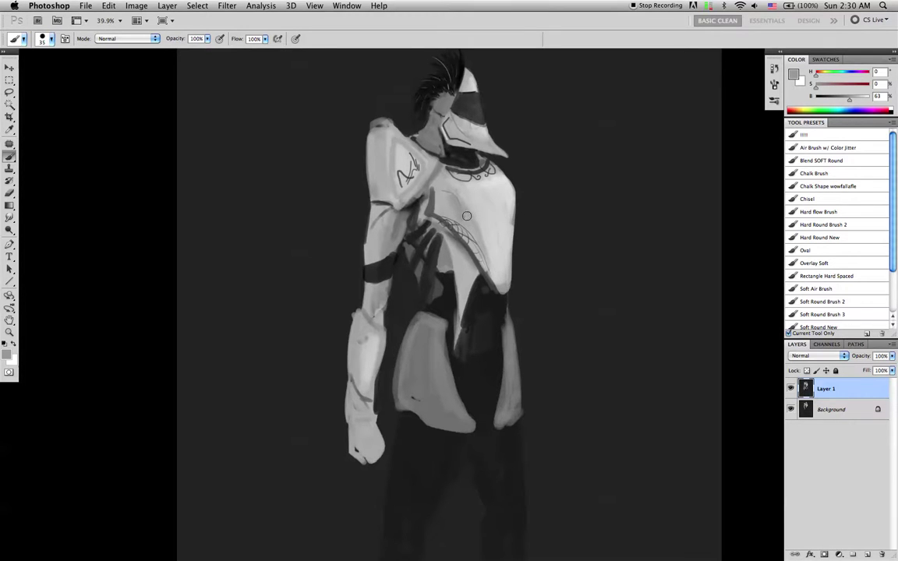
{"action": "key", "text": "r"}
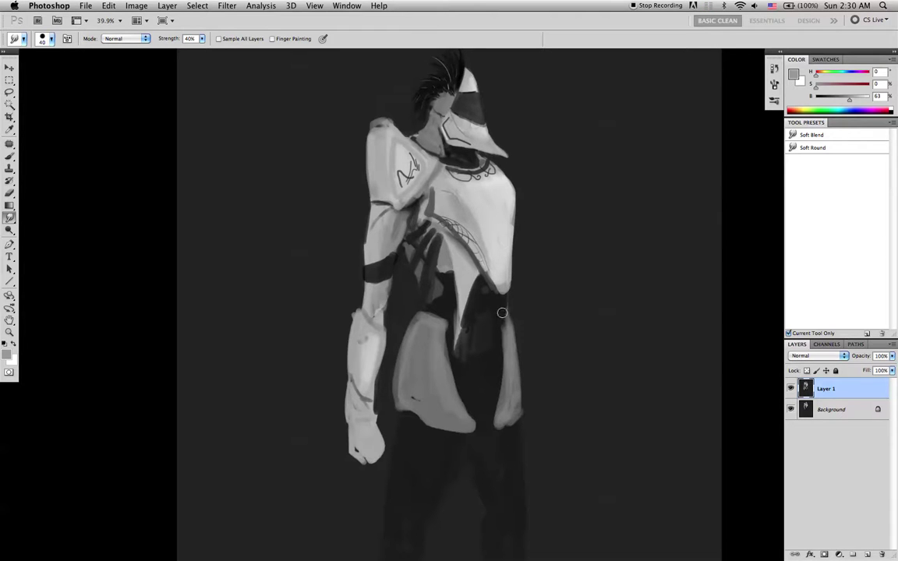
{"action": "key", "text": "b"}
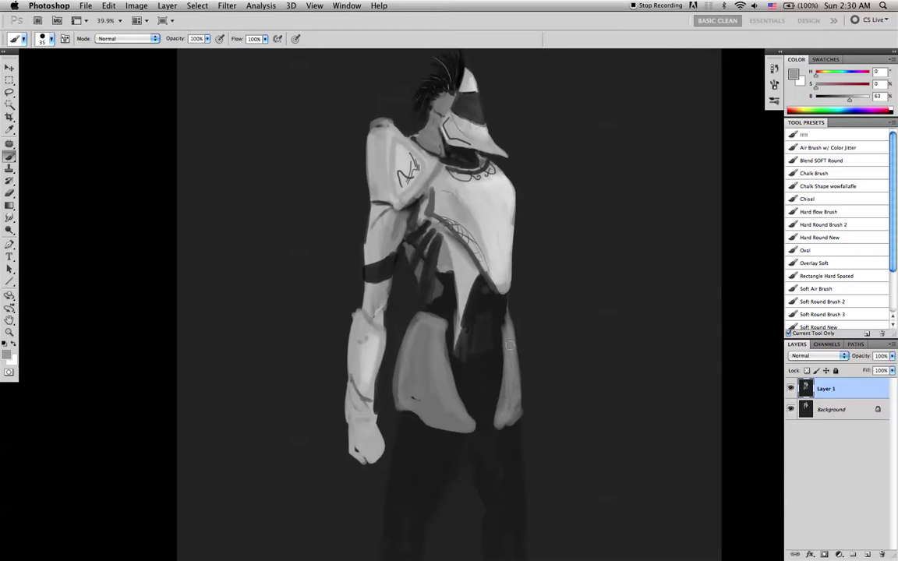
{"action": "key", "text": "d"}
{"action": "left_click", "coordinate": [428, 195], "text": "alt"}
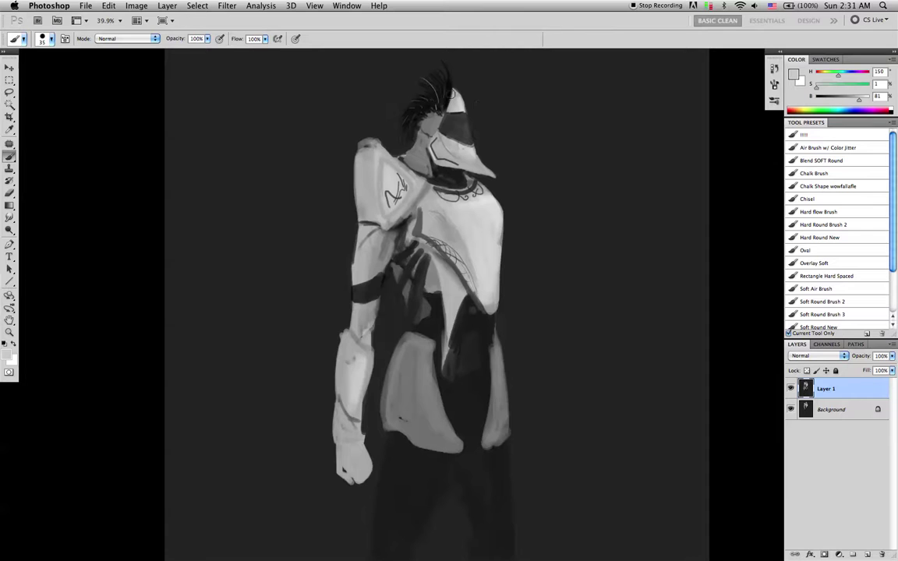
Step: Merge the painted layer down, add a new layer, and draw a small ear beside the mask's rear edge
{"action": "key", "text": "d"}
{"action": "key", "text": "bracketleft"}
{"action": "key", "text": "bracketleft"}
{"action": "key", "text": "bracketleft"}
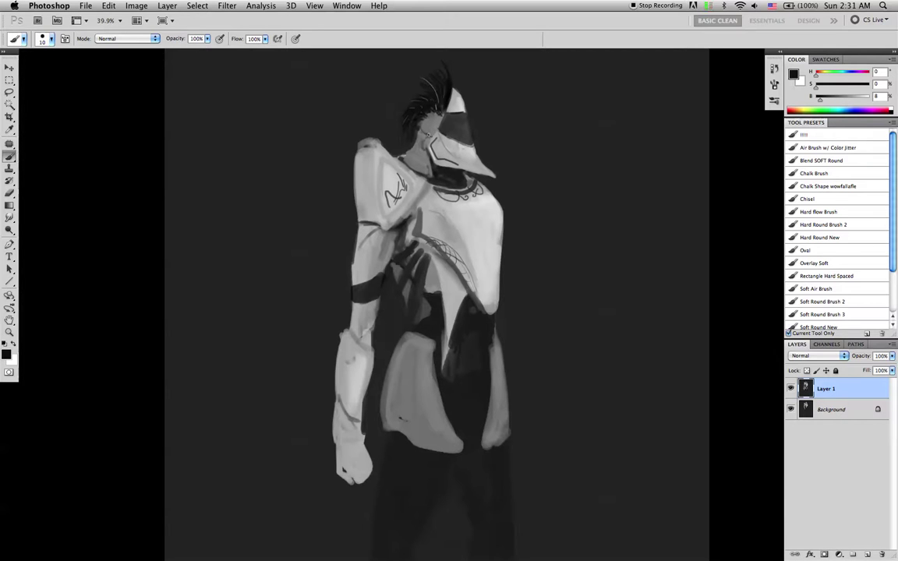
{"action": "key", "text": "super+e"}
{"action": "left_click", "coordinate": [868, 554]}
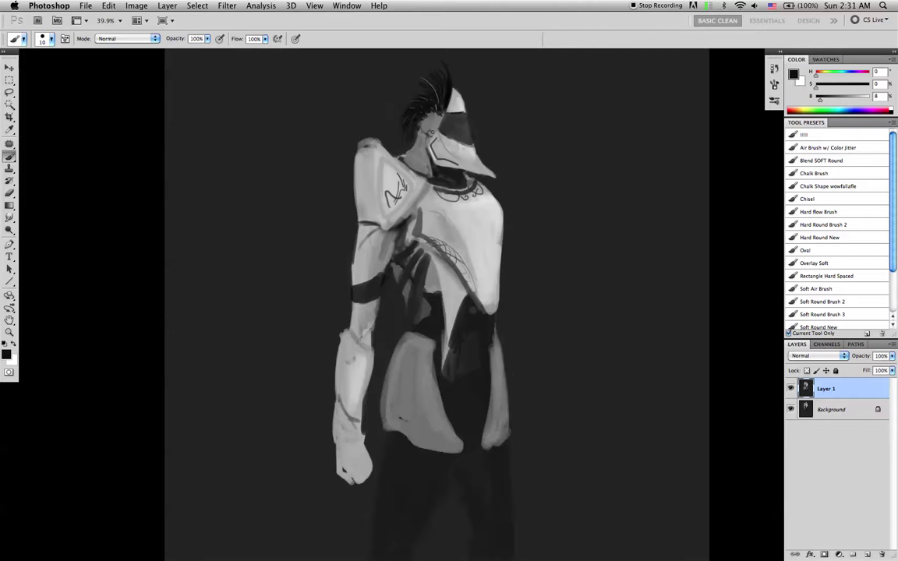
{"action": "left_click", "coordinate": [431, 134], "text": "alt"}
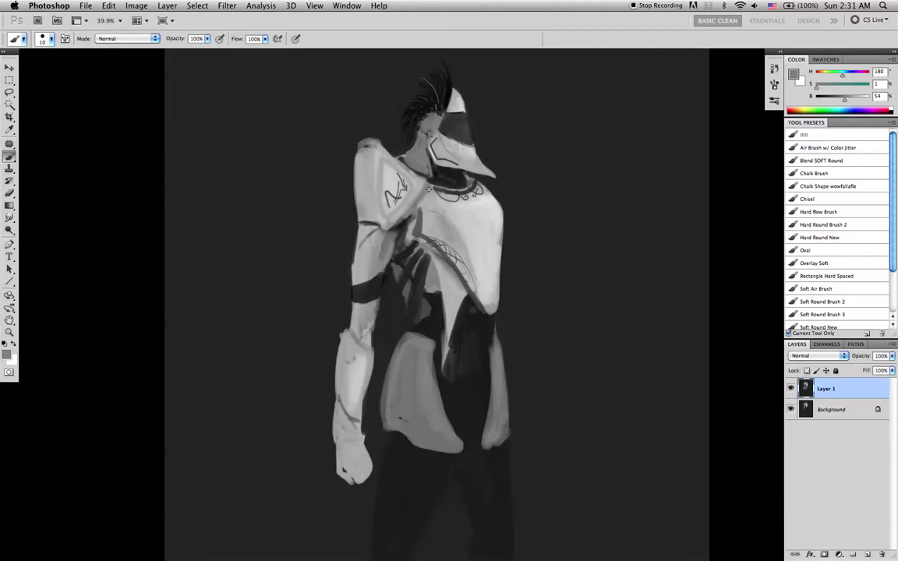
{"action": "left_click", "coordinate": [430, 133], "text": "alt"}
Step: Paint a light grey elbow guard rising from the near forearm's outer side up to the dark armband
{"action": "left_click", "coordinate": [437, 200], "text": "alt"}
{"action": "left_click", "coordinate": [354, 355], "text": "alt"}
{"action": "left_click", "coordinate": [355, 358], "text": "alt"}
{"action": "key", "text": "bracketright"}
{"action": "key", "text": "bracketright"}
{"action": "key", "text": "bracketright"}
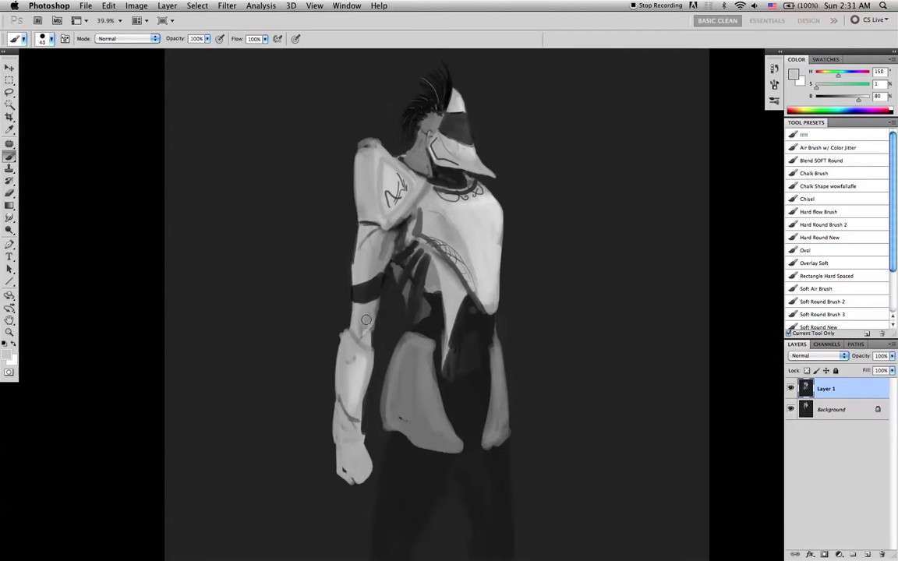
{"action": "mouse_move", "coordinate": [368, 322]}
{"action": "left_mouse_down"}
{"action": "mouse_move", "coordinate": [342, 298]}
{"action": "mouse_move", "coordinate": [337, 376]}
{"action": "mouse_move", "coordinate": [343, 327]}
{"action": "mouse_move", "coordinate": [360, 368]}
{"action": "mouse_move", "coordinate": [343, 316]}
{"action": "mouse_move", "coordinate": [362, 356]}
{"action": "mouse_move", "coordinate": [346, 315]}
{"action": "mouse_move", "coordinate": [365, 348]}
{"action": "mouse_move", "coordinate": [356, 381]}
{"action": "mouse_move", "coordinate": [343, 343]}
{"action": "mouse_move", "coordinate": [345, 382]}
{"action": "mouse_move", "coordinate": [337, 347]}
{"action": "mouse_move", "coordinate": [344, 394]}
{"action": "mouse_move", "coordinate": [334, 365]}
{"action": "mouse_move", "coordinate": [343, 301]}
{"action": "mouse_move", "coordinate": [358, 311]}
{"action": "mouse_move", "coordinate": [386, 288]}
{"action": "left_mouse_up"}
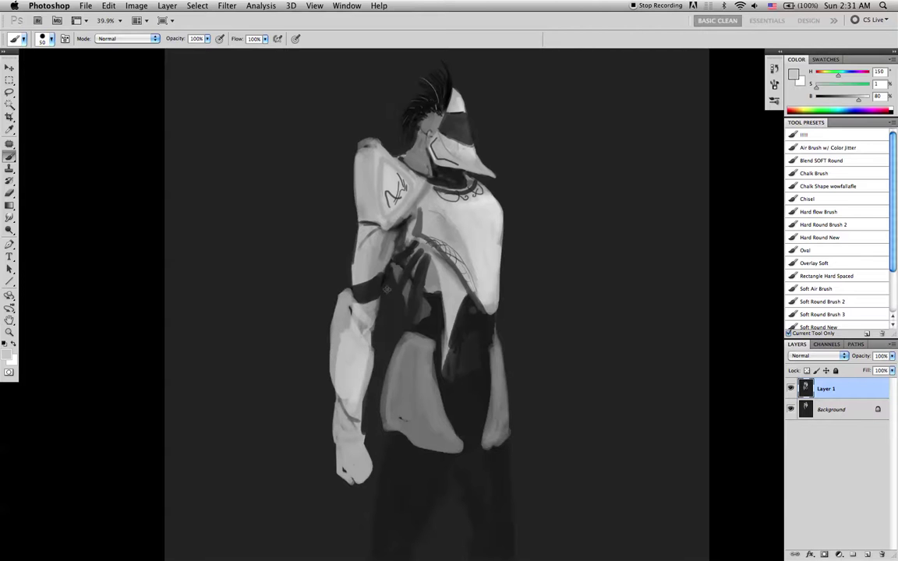
Step: Reduce the brush to 25 px and paint a dark grey curved seam across the near forearm just below the elbow guard
{"action": "left_click", "coordinate": [399, 276], "text": "alt"}
{"action": "key", "text": "bracketleft"}
{"action": "key", "text": "bracketleft"}
{"action": "key", "text": "bracketleft"}
{"action": "key", "text": "bracketleft"}
{"action": "key", "text": "bracketleft"}
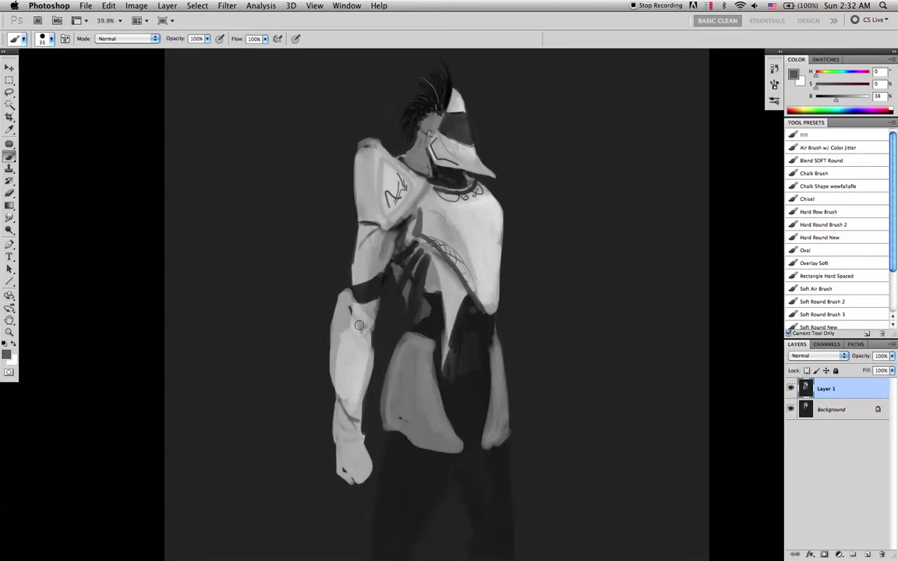
{"action": "mouse_move", "coordinate": [348, 311]}
{"action": "left_mouse_down"}
{"action": "mouse_move", "coordinate": [370, 340]}
{"action": "mouse_move", "coordinate": [364, 337]}
{"action": "left_mouse_up"}
{"action": "left_click", "coordinate": [329, 306], "text": "alt"}
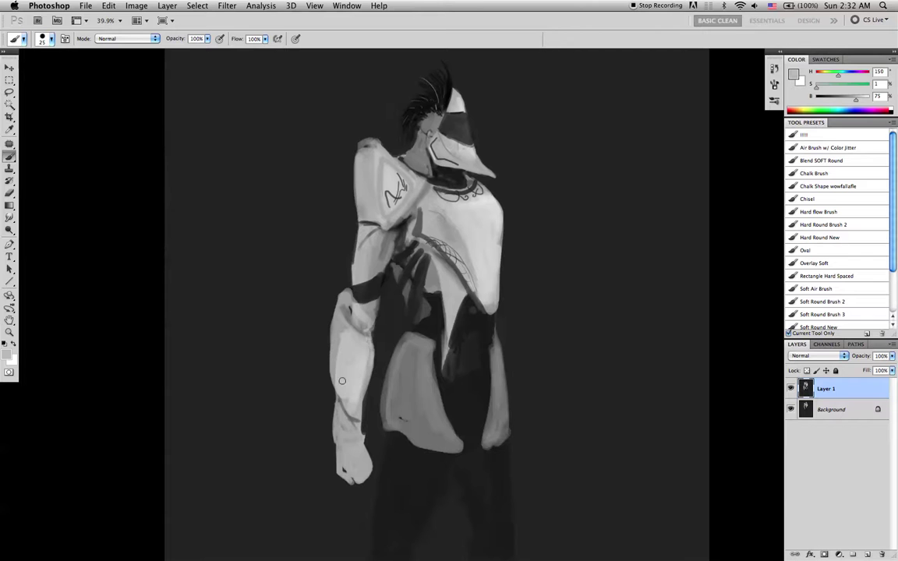
{"action": "left_click", "coordinate": [343, 314], "text": "alt"}
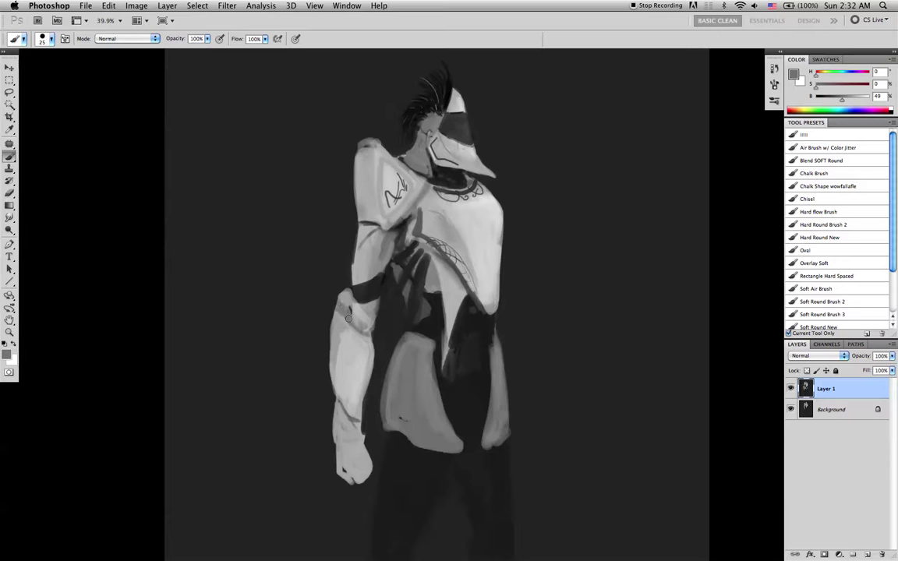
Step: Trim the elbow guard's outer edge with the dark background tone to separate it from the forearm plate
{"action": "left_click", "coordinate": [334, 292], "text": "alt"}
{"action": "left_click_drag", "start_coordinate": [339, 290], "coordinate": [337, 306]}
{"action": "left_click", "coordinate": [345, 298], "text": "alt"}
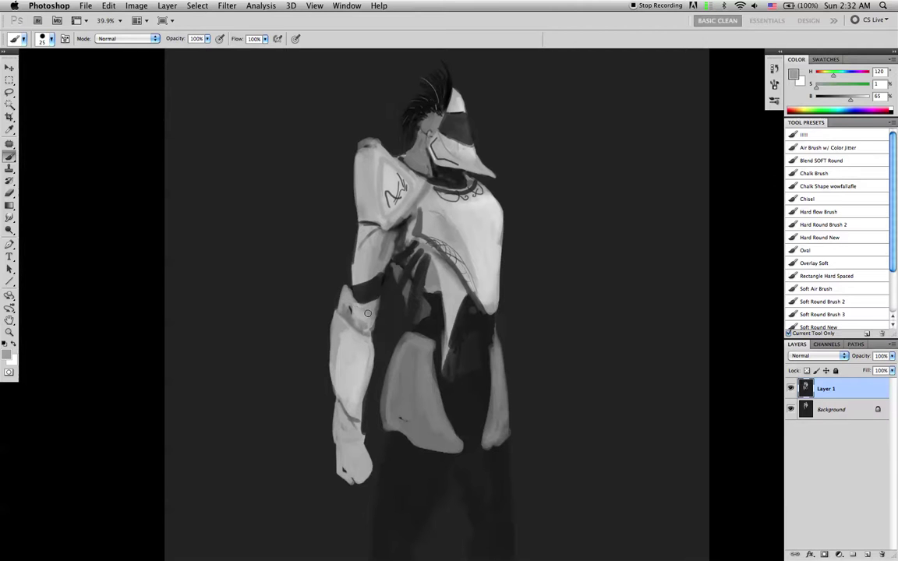
Step: Try to extend the elbow guard's light grey top edge upward over the dark armband
{"action": "left_click", "coordinate": [347, 299], "text": "alt"}
{"action": "left_click_drag", "start_coordinate": [357, 297], "coordinate": [379, 299]}
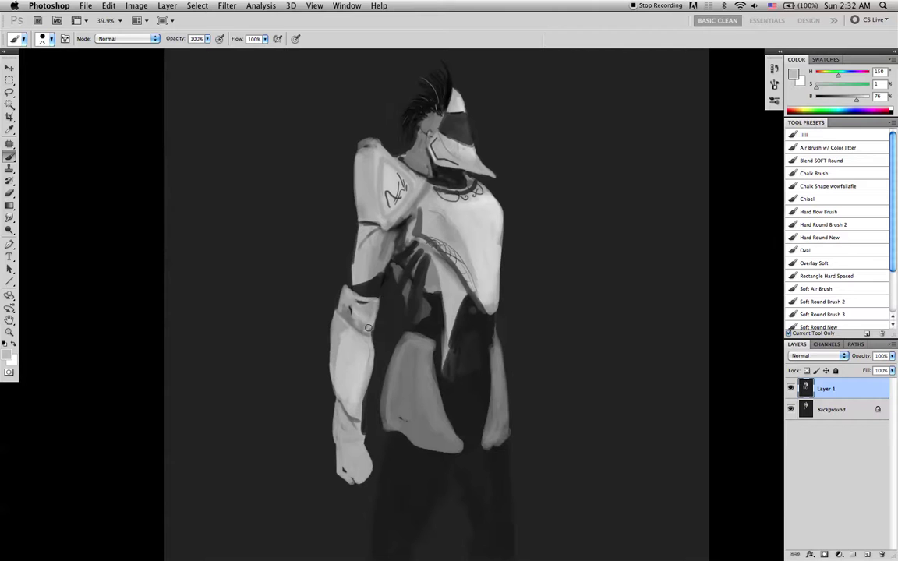
{"action": "key", "text": "alt+super+z"}
{"action": "key", "text": "alt+super+z"}
Step: Cover the dark notch in the elbow guard with light grey and reshape the outer edges of the guard and forearm plate
{"action": "left_click_drag", "start_coordinate": [346, 291], "coordinate": [357, 303]}
{"action": "left_click", "coordinate": [351, 234], "text": "alt"}
{"action": "left_click_drag", "start_coordinate": [341, 284], "coordinate": [344, 319]}
{"action": "left_click", "coordinate": [345, 325], "text": "alt"}
{"action": "left_click", "coordinate": [326, 308], "text": "alt"}
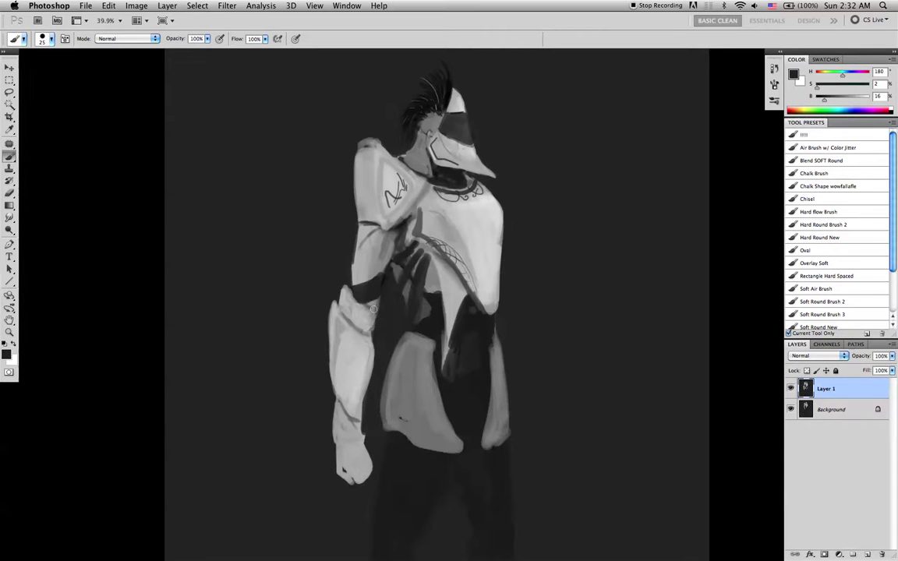
Step: Paint a thin black shadow along the armband's lower edge where it meets the elbow guard
{"action": "key", "text": "d"}
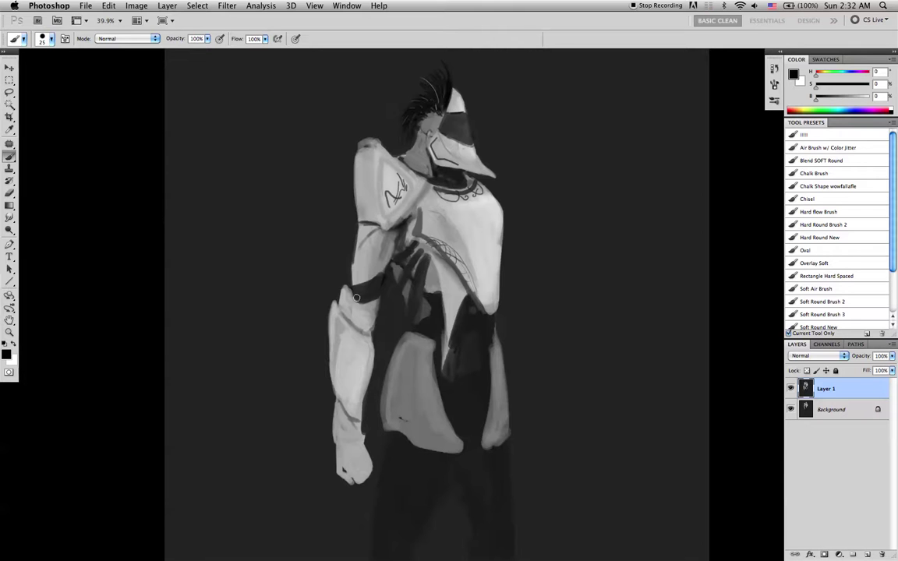
{"action": "left_click_drag", "start_coordinate": [354, 297], "coordinate": [376, 308]}
{"action": "key", "text": "r"}
{"action": "key", "text": "["}
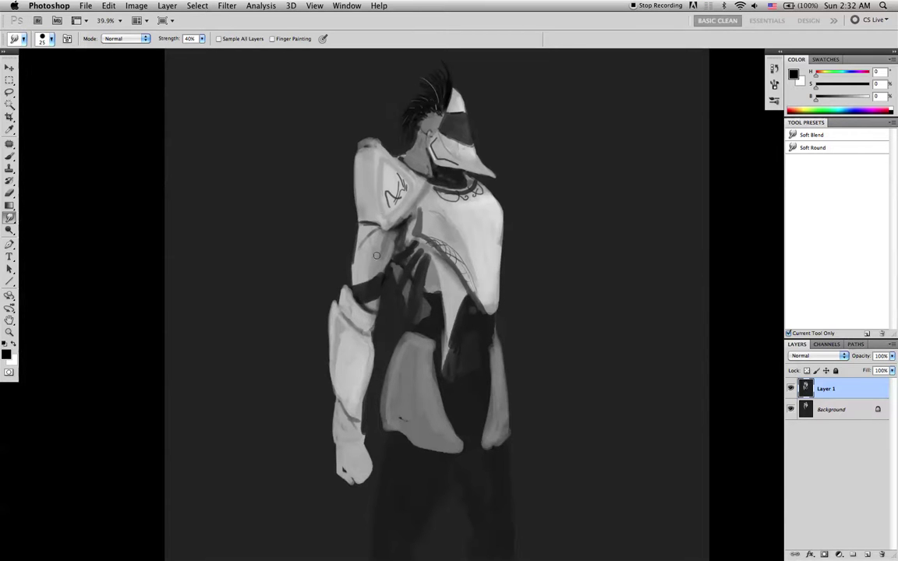
Step: Try out black bands and accent strokes on the near forearm plate with a 35 px brush, undoing them
{"action": "key", "text": "b"}
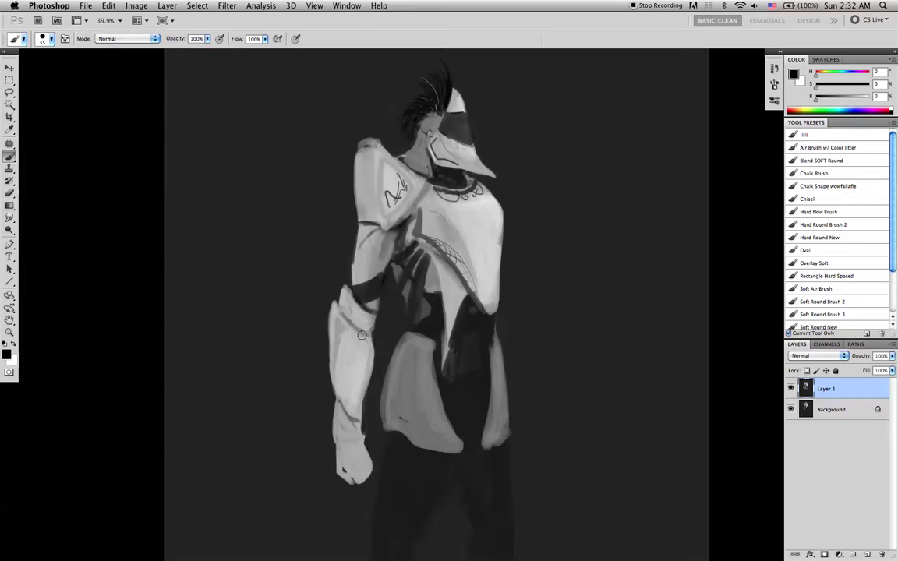
{"action": "mouse_move", "coordinate": [341, 396]}
{"action": "left_mouse_down"}
{"action": "mouse_move", "coordinate": [359, 331]}
{"action": "mouse_move", "coordinate": [339, 391]}
{"action": "left_mouse_up"}
{"action": "key", "text": "super+z"}
{"action": "mouse_move", "coordinate": [362, 330]}
{"action": "left_mouse_down"}
{"action": "mouse_move", "coordinate": [355, 409]}
{"action": "mouse_move", "coordinate": [364, 357]}
{"action": "left_mouse_up"}
{"action": "key", "text": "super+z"}
{"action": "mouse_move", "coordinate": [359, 406]}
{"action": "left_mouse_down"}
{"action": "mouse_move", "coordinate": [332, 366]}
{"action": "mouse_move", "coordinate": [336, 384]}
{"action": "mouse_move", "coordinate": [362, 397]}
{"action": "mouse_move", "coordinate": [332, 379]}
{"action": "mouse_move", "coordinate": [363, 393]}
{"action": "left_mouse_up"}
{"action": "key", "text": "super+z"}
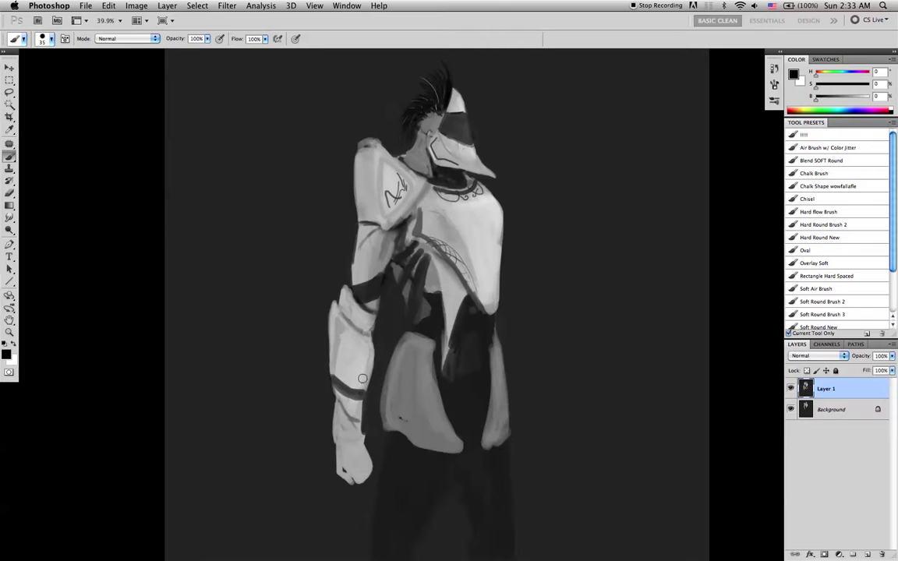
{"action": "key", "text": "alt+super+z"}
{"action": "key", "text": "alt+super+z"}
{"action": "key", "text": "super+0"}
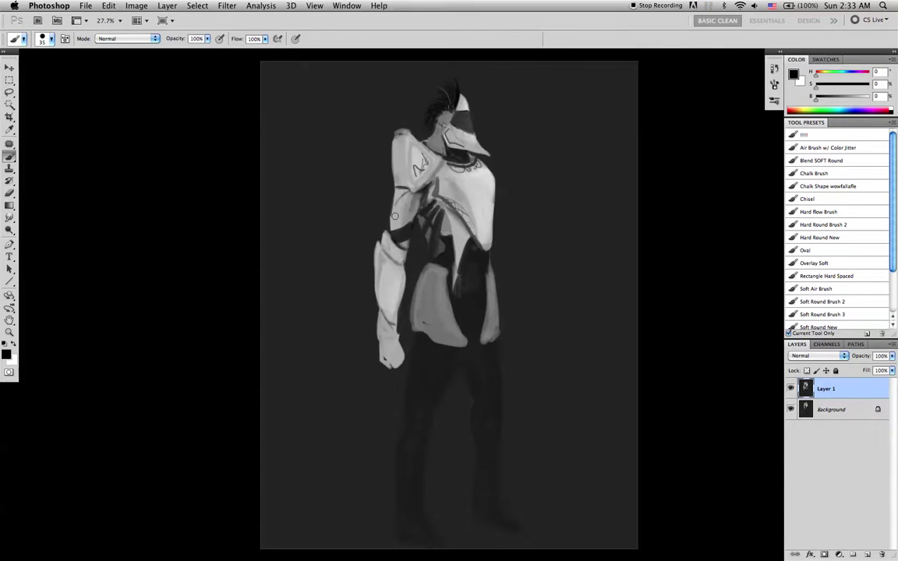